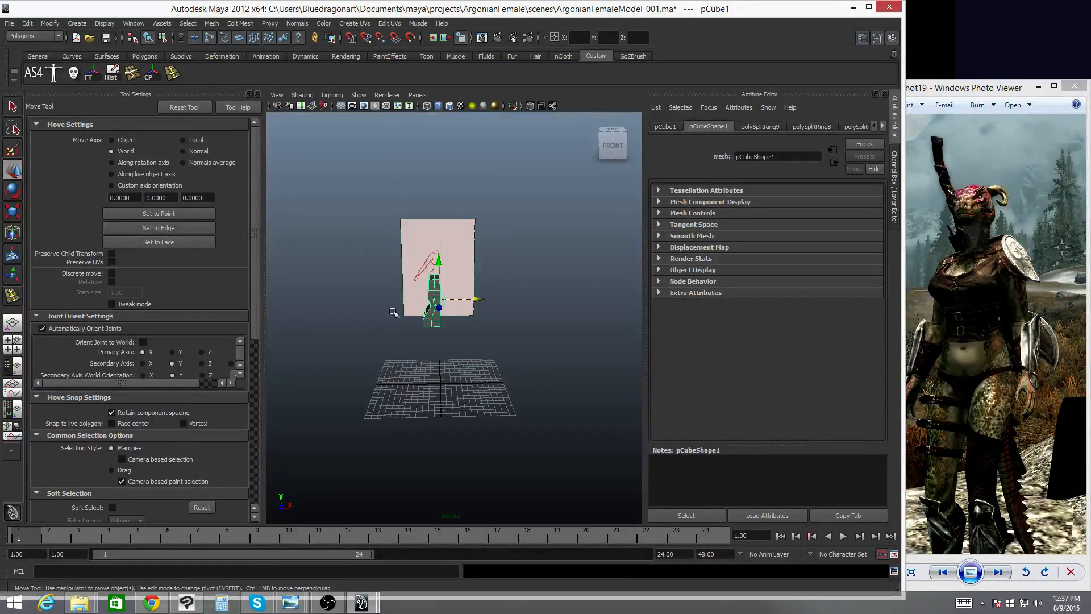
- Scale the waist row of vertices inward on the torso block in the side view
left_click_drag(394, 312, 548, 323, "alt")
key("f")
right_click_drag(548, 323, 425, 324, "alt")
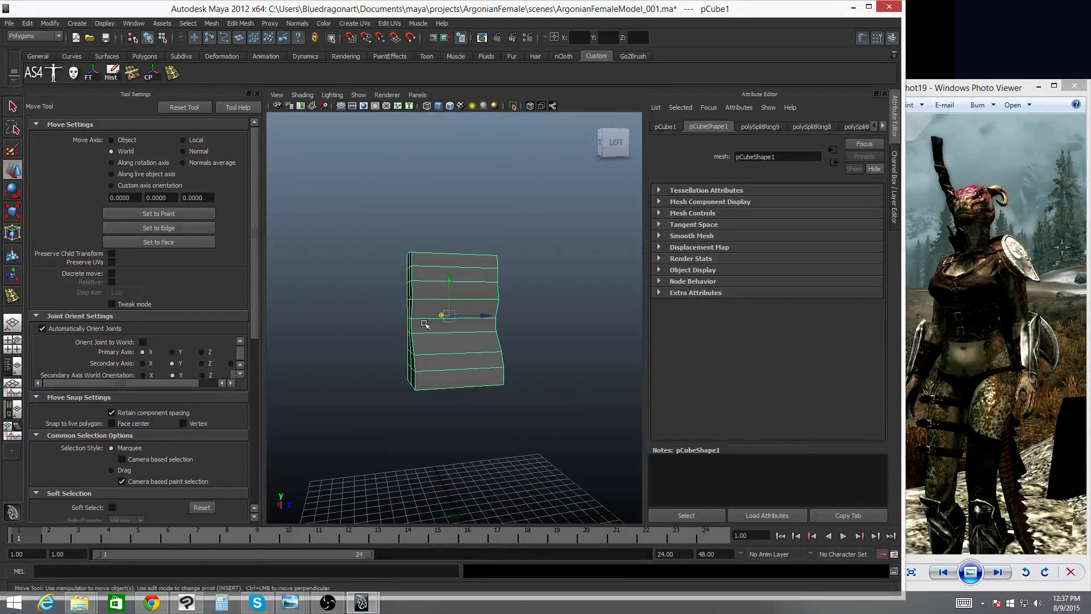
left_click_drag(425, 324, 472, 326, "alt")
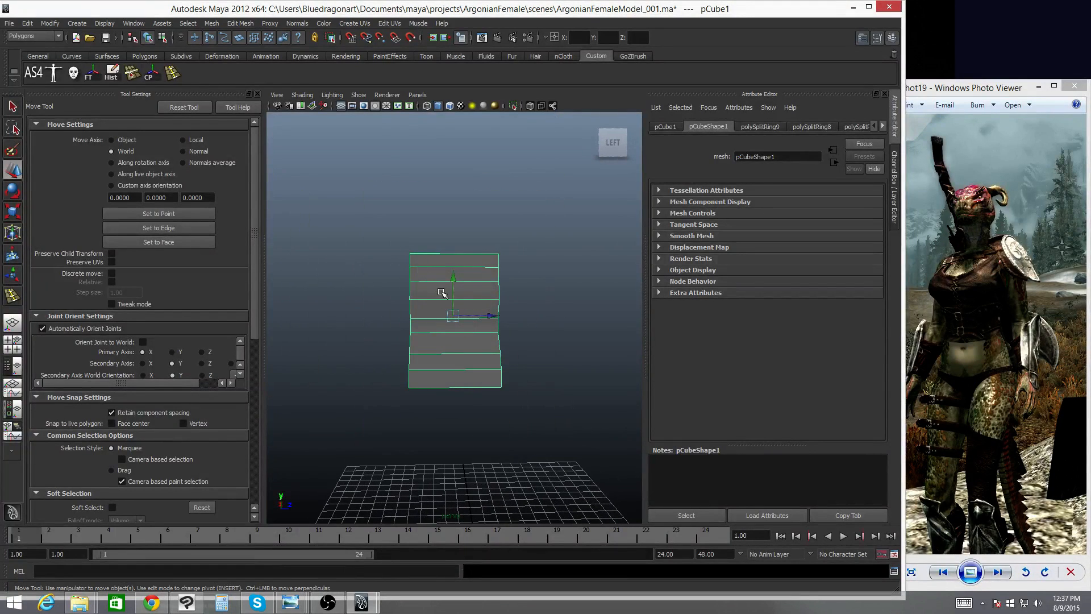
mouse_move(443, 293)
left_mouse_down("alt")
mouse_move(370, 297)
mouse_move(442, 294)
mouse_move(465, 307)
mouse_move(405, 306)
mouse_move(455, 299)
left_mouse_up("alt")
key("space")
middle_click_drag(461, 224, 455, 440, "alt")
right_click_drag(592, 312, 459, 325, "alt")
right_click_drag(528, 325, 441, 328, "alt")
right_click_drag(333, 336, 894, 341, "alt")
right_click_drag(536, 345, 384, 335, "alt")
middle_click_drag(579, 397, 568, 338, "alt")
right_click_drag(535, 303, 511, 302)
left_click_drag(525, 287, 478, 301)
key("ctrl+z")
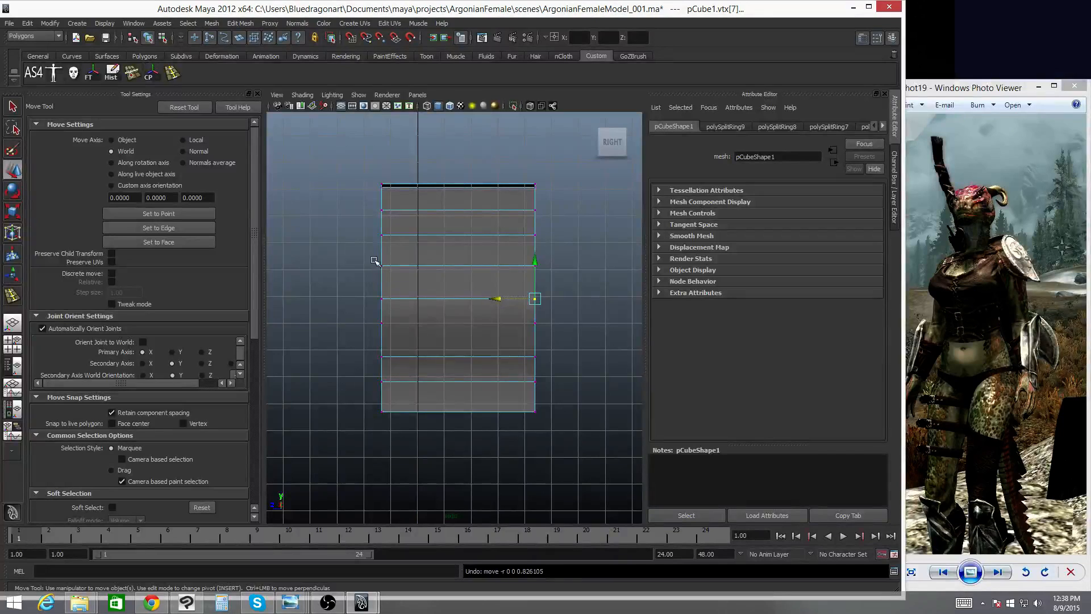
left_click_drag(365, 257, 390, 283)
left_click_drag(491, 275, 578, 285)
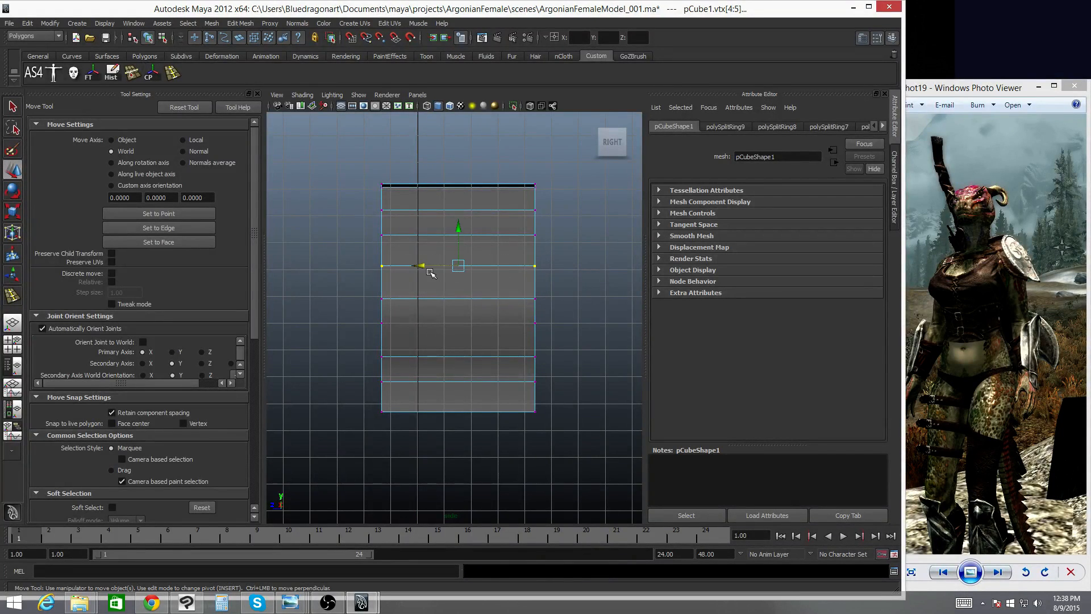
key("r")
left_click_drag(404, 266, 412, 267)
- Move the side vertex below the waist outward and pull the bottom front corner vertex inward
key("w")
left_click_drag(516, 286, 494, 324)
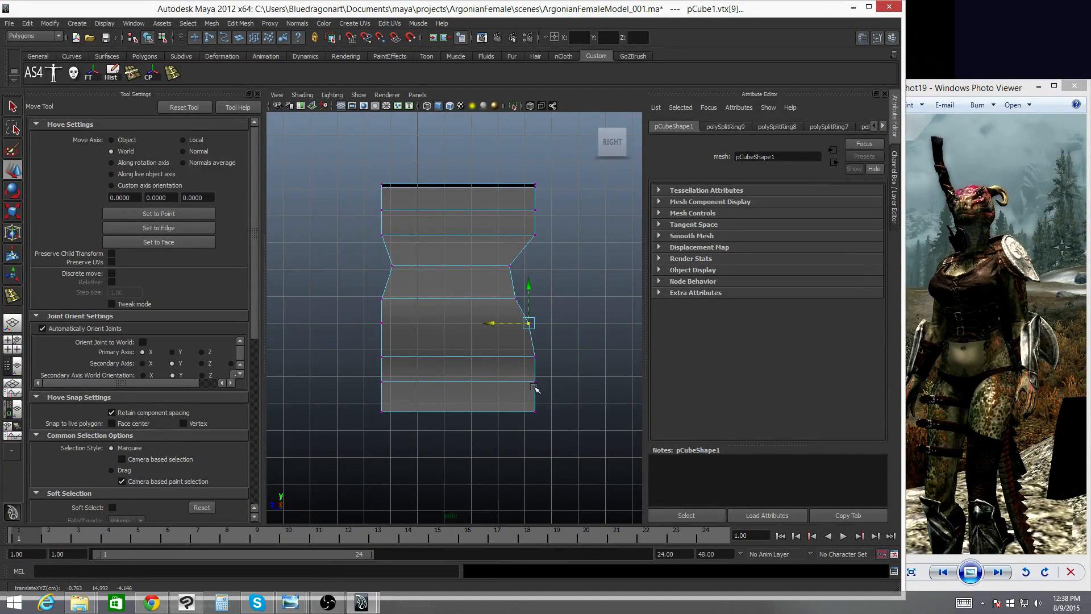
left_click_drag(534, 388, 561, 446)
left_click_drag(508, 414, 458, 414)
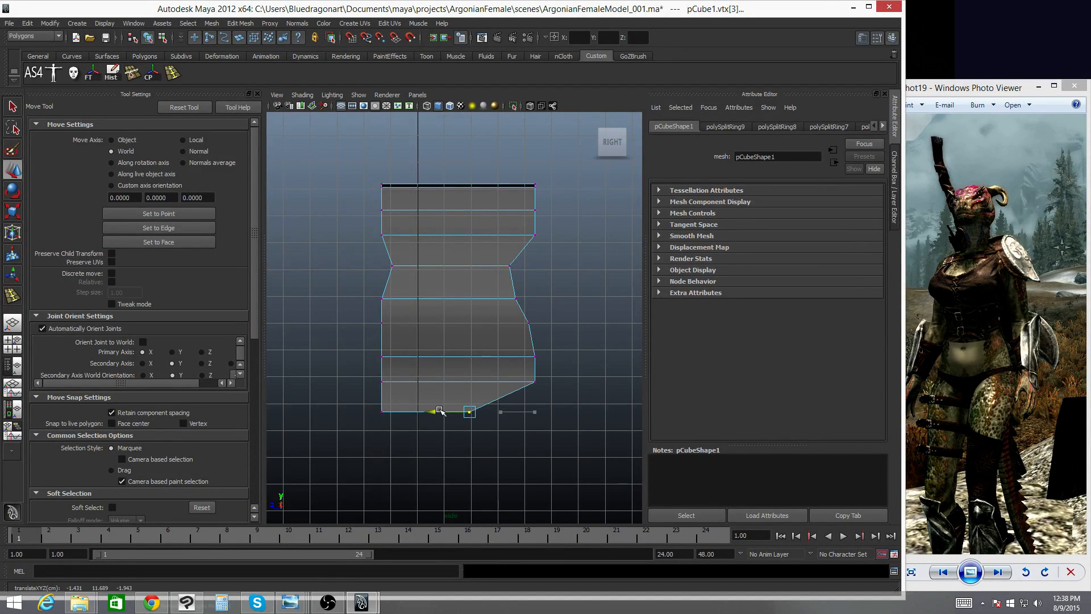
- Pull the bottom back corner and the lower front vertices inward to taper the hips
left_click(375, 414)
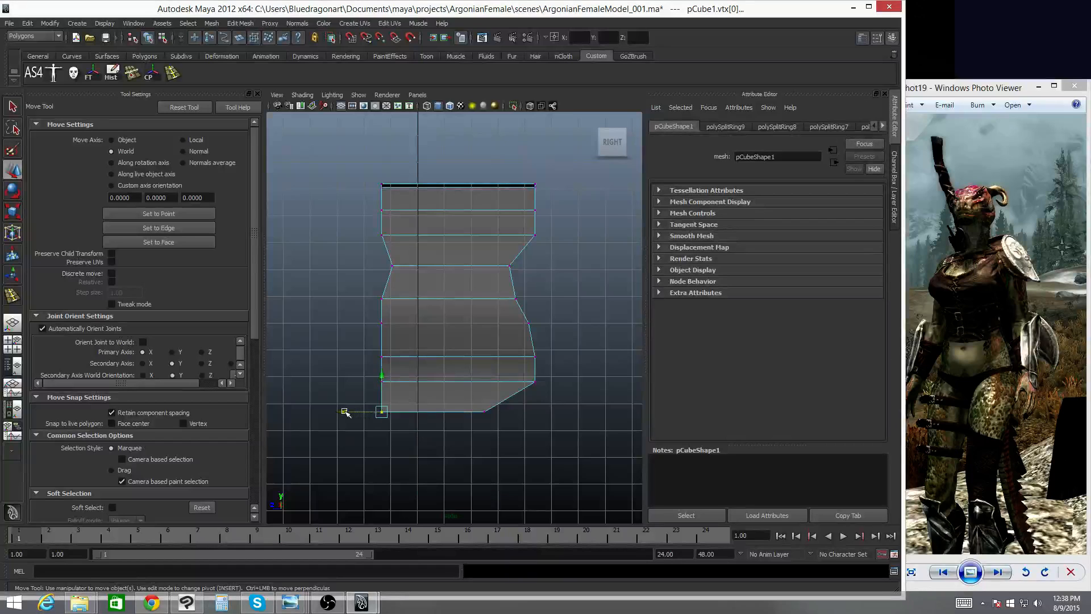
left_click_drag(345, 411, 394, 412)
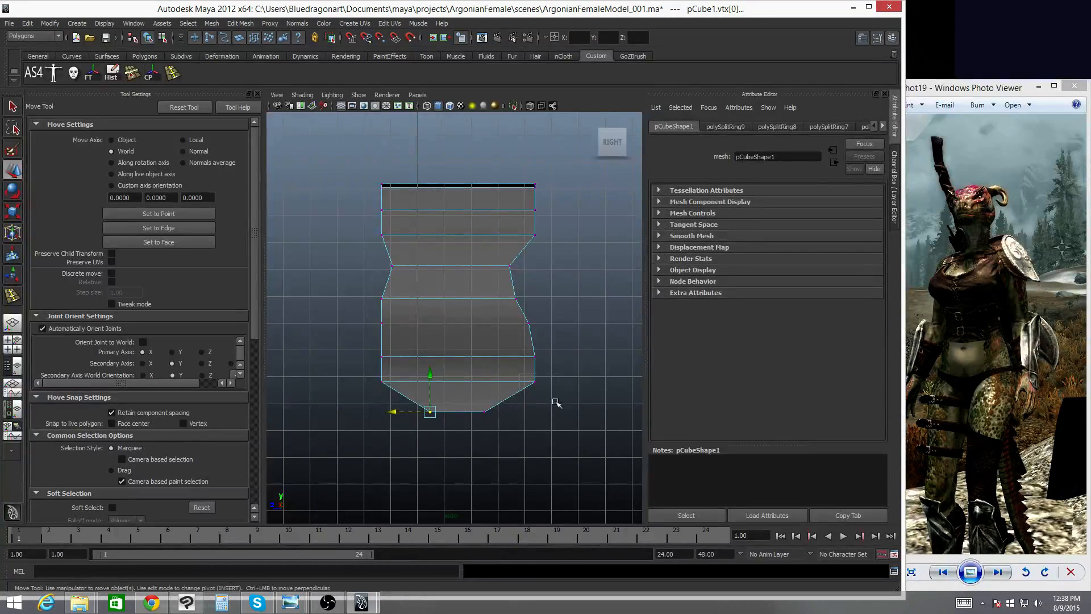
left_click_drag(556, 402, 478, 386)
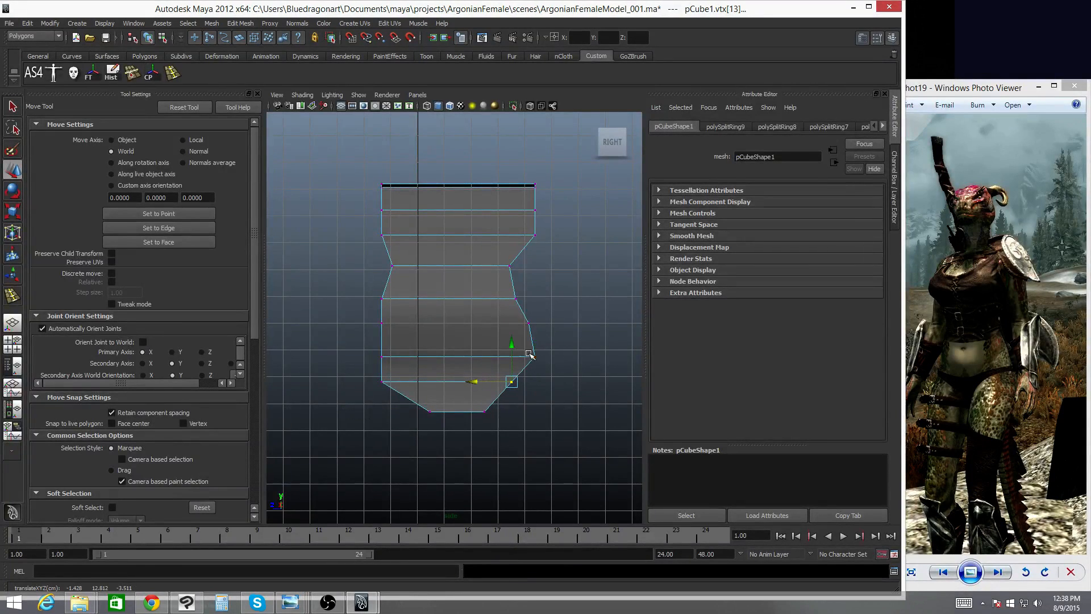
left_click_drag(556, 371, 492, 363)
left_click_drag(531, 317, 530, 320)
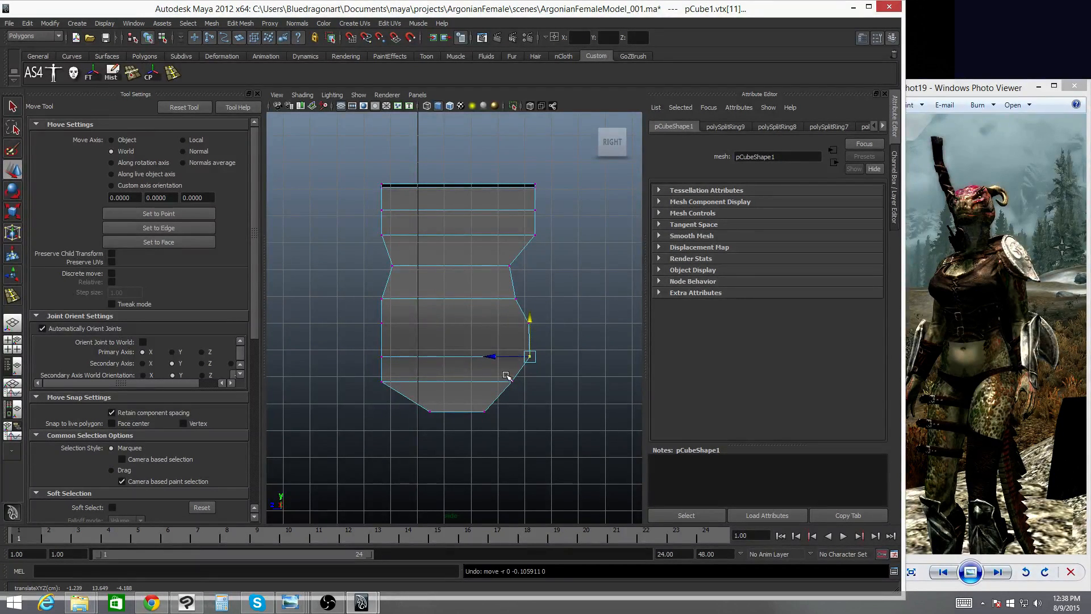
left_click(511, 382)
left_click_drag(471, 382, 481, 382)
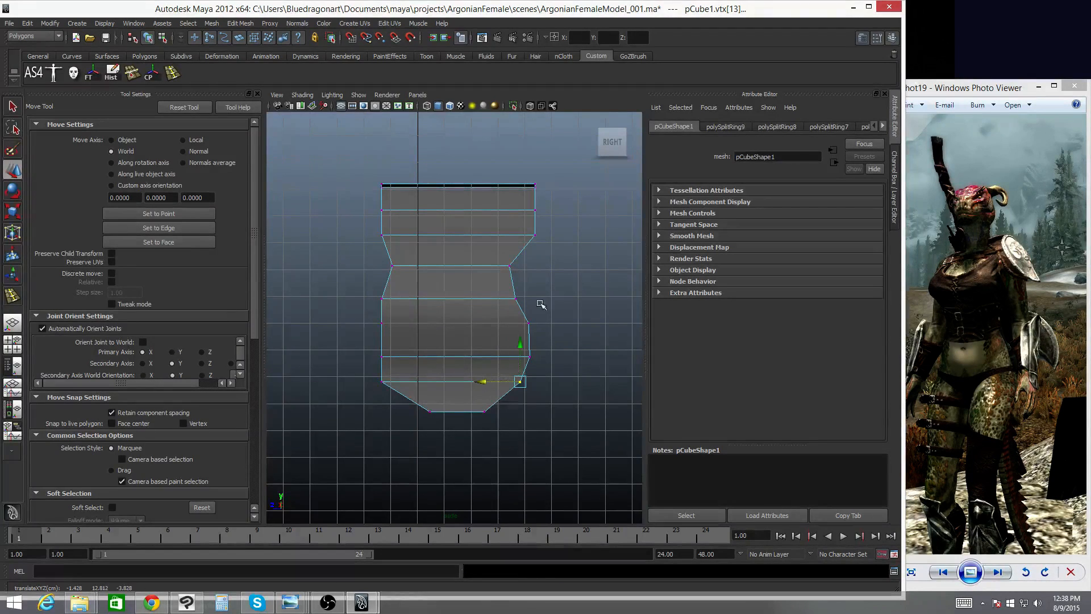
- Move the mid and upper front vertices and the top front corner inward to shape the chest outline
left_click(529, 323)
left_click_drag(491, 325, 458, 300)
left_click(515, 298)
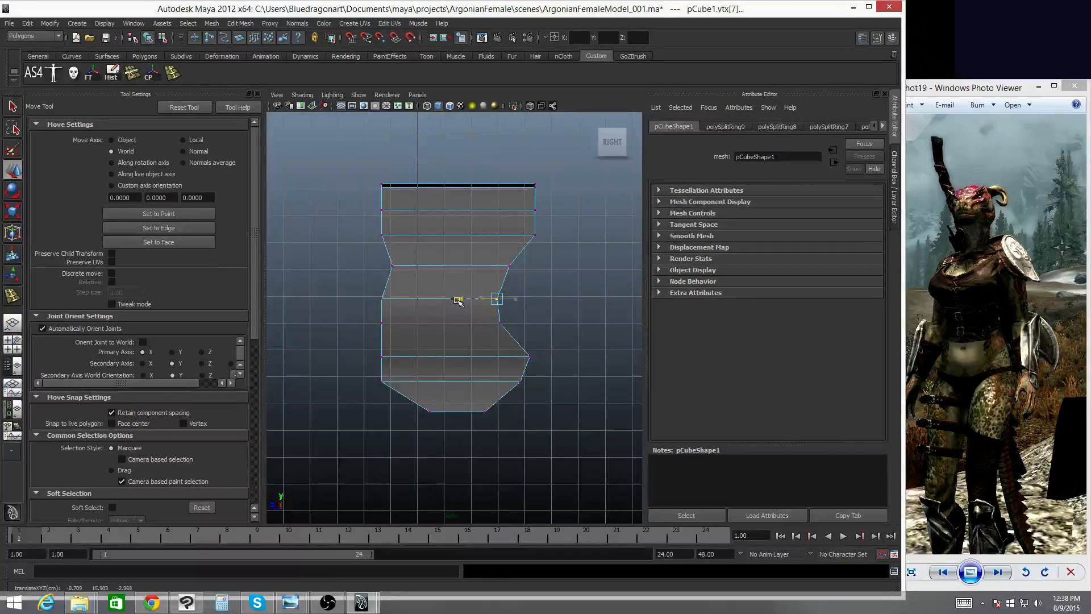
left_click_drag(529, 229, 482, 235)
left_click_drag(568, 222, 483, 211)
left_click_drag(571, 214, 525, 175)
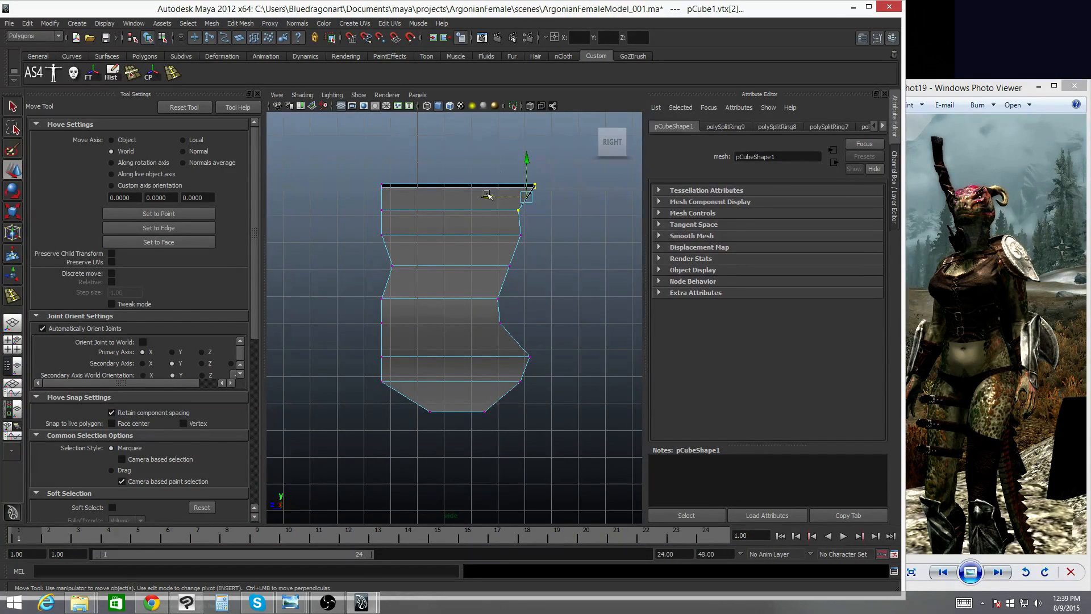
middle_click_drag(500, 186, 466, 187)
- Shape the back profile by moving the top back corner and back-side vertices, and nudge a lower front vertex
left_click_drag(357, 174, 393, 196)
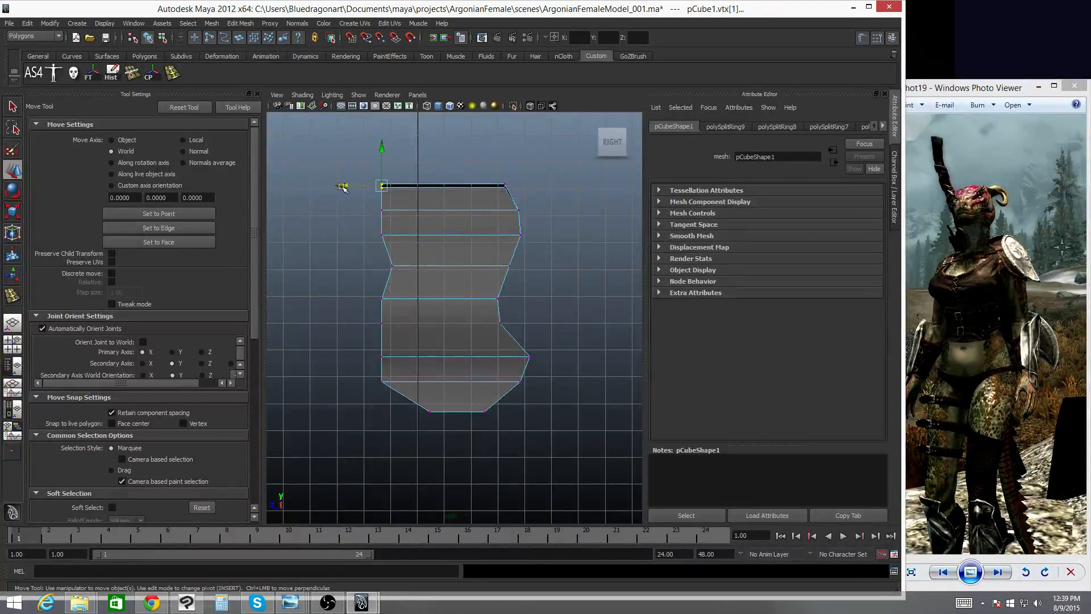
middle_click_drag(343, 183, 372, 183)
left_click_drag(373, 185, 355, 235)
left_click_drag(373, 291, 350, 296)
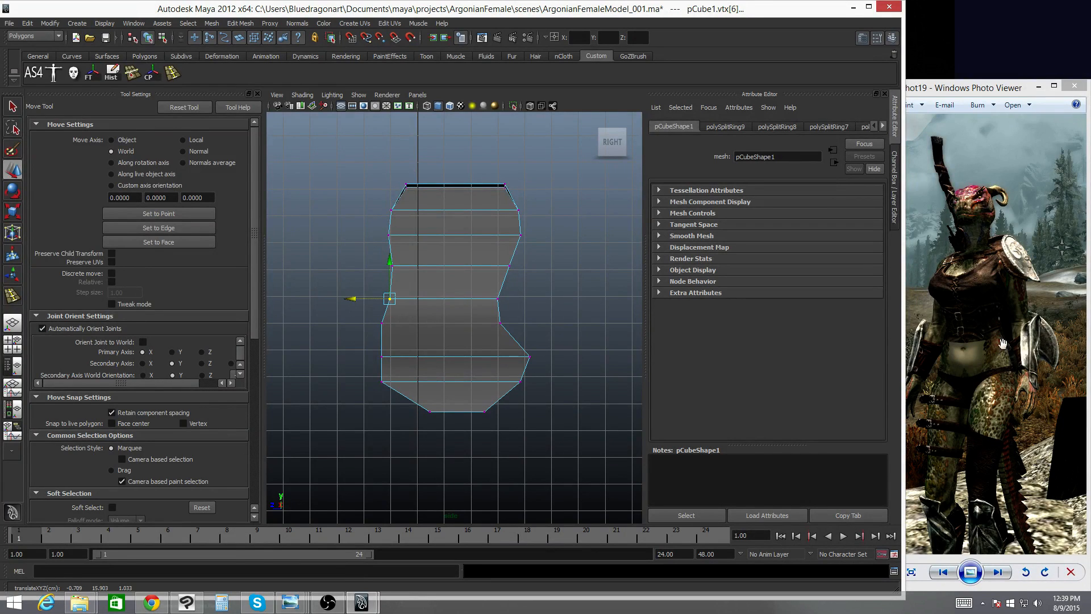
left_click(380, 375)
left_click_drag(348, 382, 345, 323)
left_click(382, 357)
left_click(382, 321)
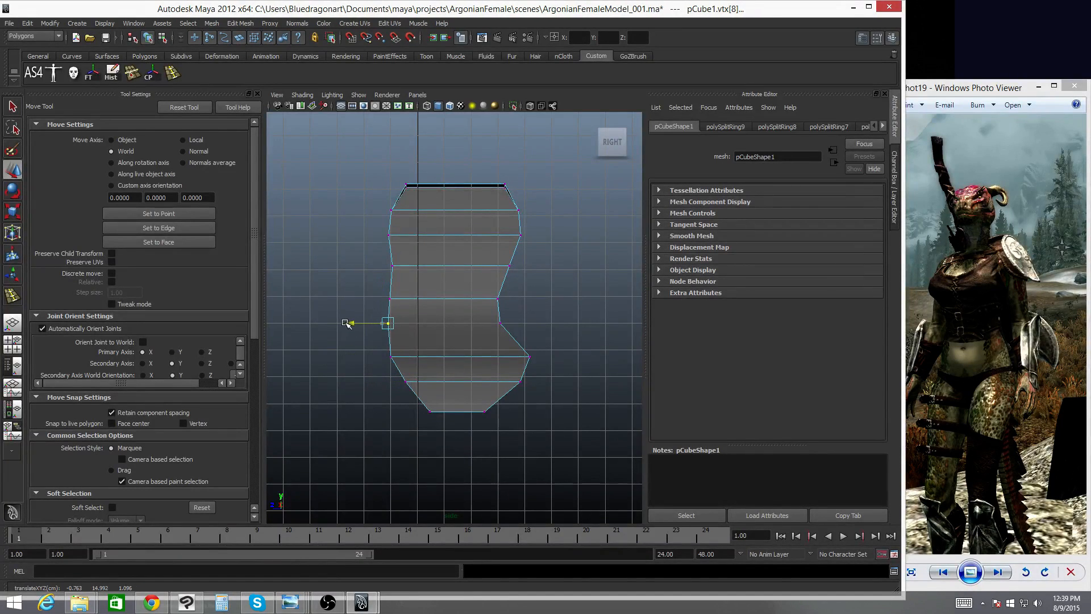
left_click(528, 356)
left_click_drag(490, 358, 484, 358)
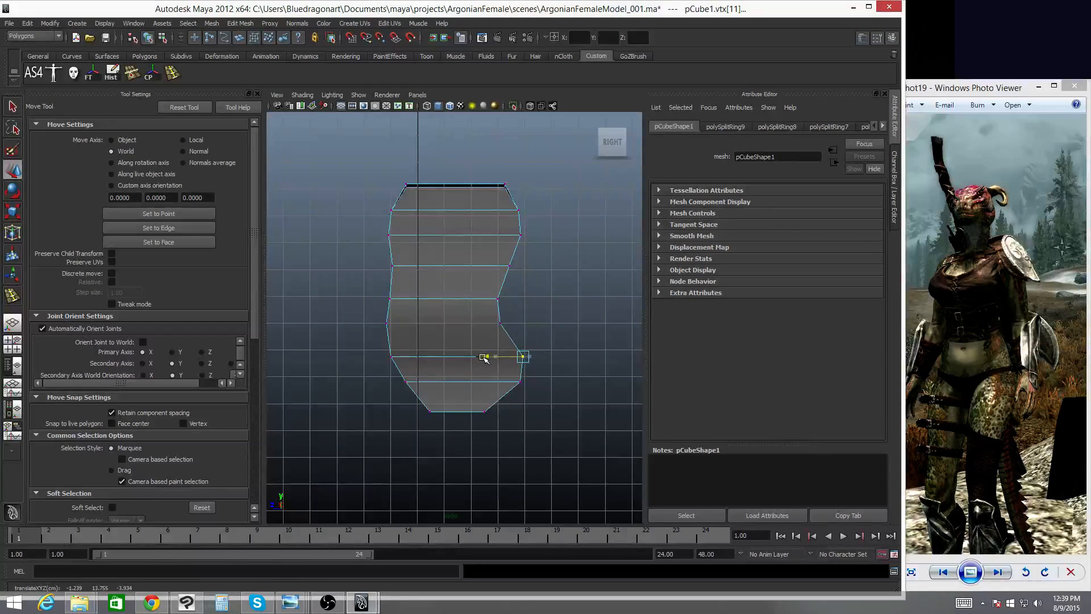
- Insert a vertical edge loop down the torso with the Insert Edge Loop tool, undoing a scale attempt
left_click(172, 75)
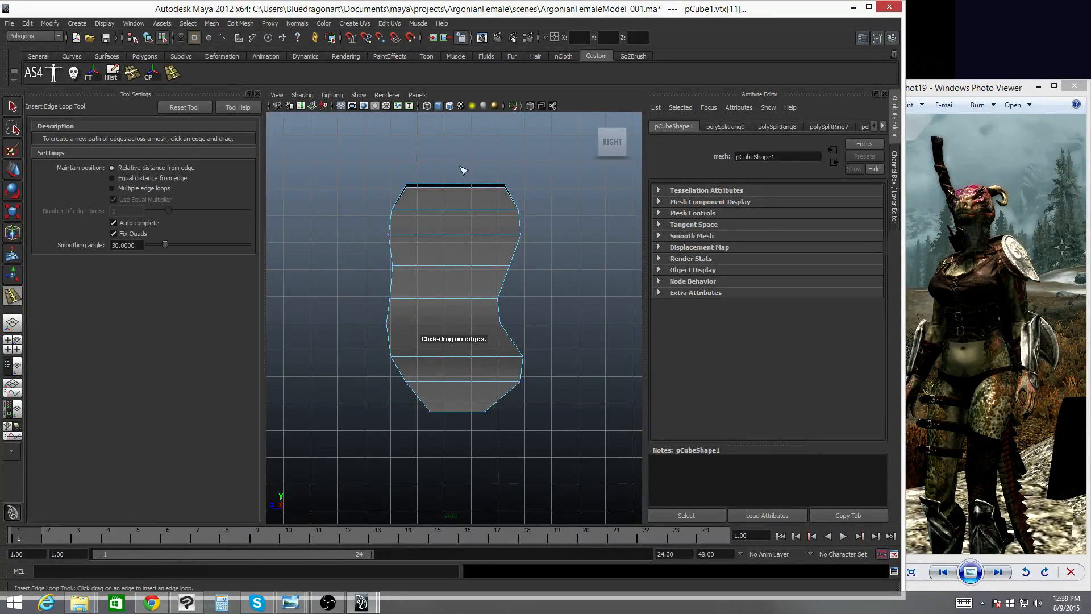
left_click_drag(456, 187, 457, 184)
key("space")
left_click_drag(474, 249, 482, 230)
mouse_move(515, 314)
left_mouse_down("alt")
mouse_move(397, 329)
mouse_move(455, 307)
mouse_move(443, 309)
mouse_move(518, 317)
mouse_move(492, 316)
mouse_move(513, 309)
mouse_move(501, 312)
left_mouse_up("alt")
key("r")
key("ctrl+z")
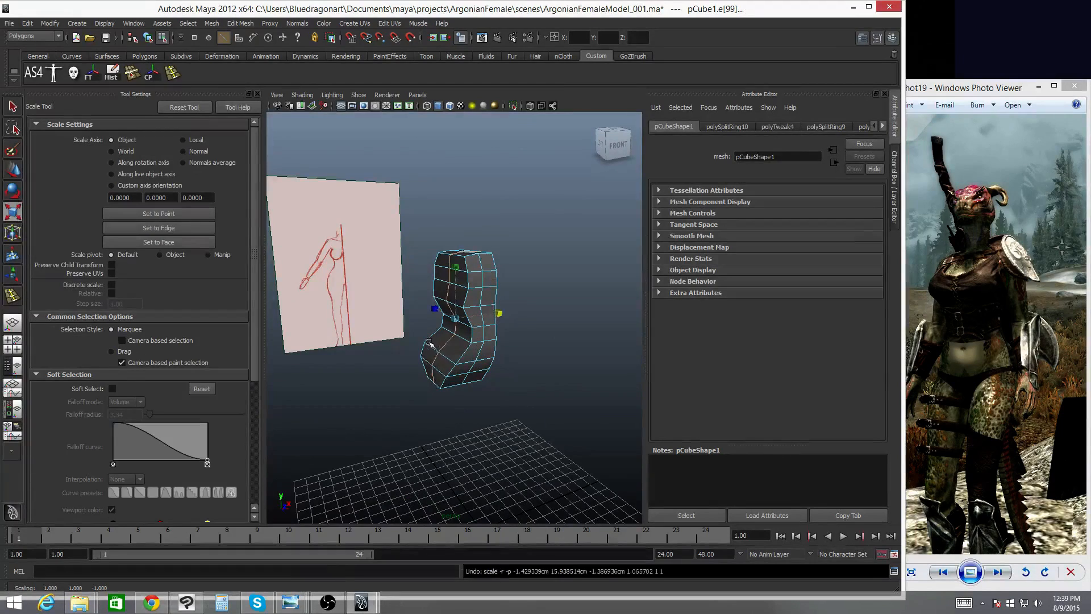
- Select vertices along the torso's front and move them to refine the belly profile in the side view
left_click_drag(438, 344, 444, 343, "alt")
right_click_drag(443, 343, 408, 345)
left_click_drag(418, 283, 514, 289, "alt")
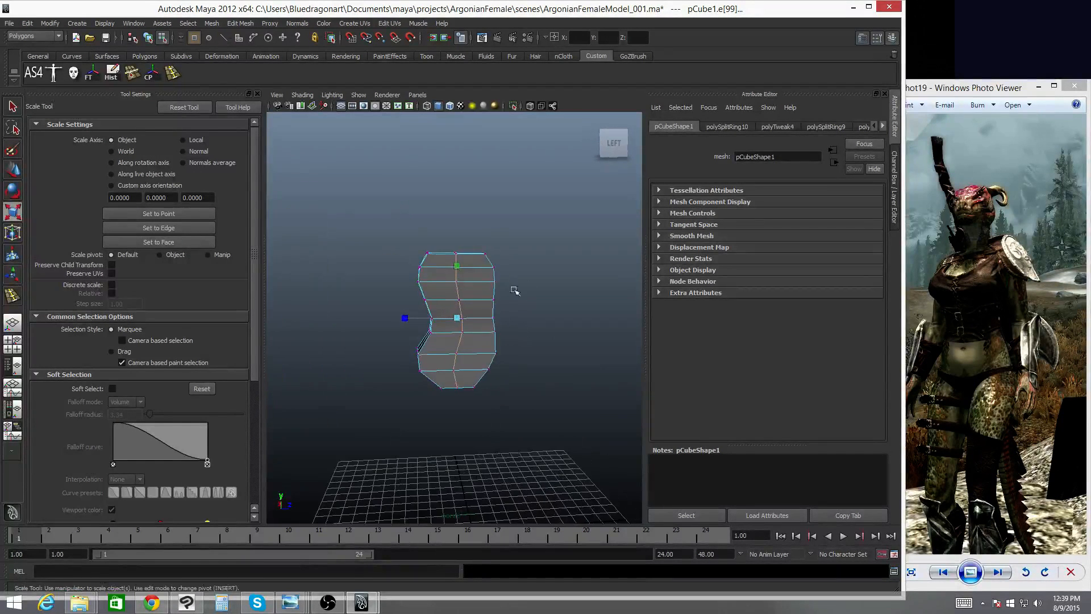
key("q")
right_click_drag(462, 275, 423, 270)
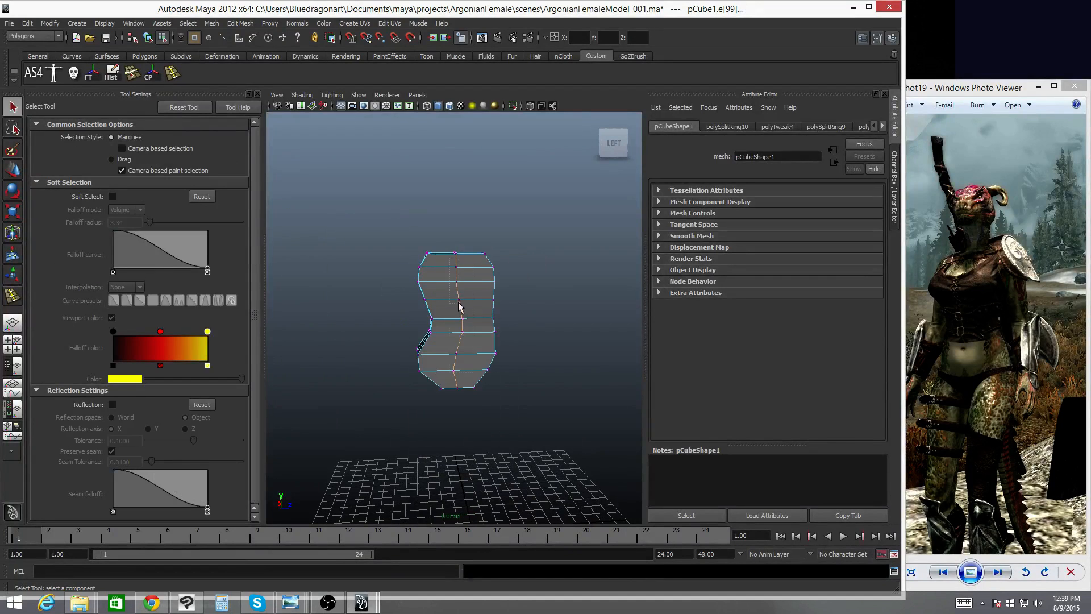
left_click_drag(469, 409, 471, 411)
left_click_drag(567, 354, 430, 405)
mouse_move(417, 368)
left_mouse_down("alt")
mouse_move(590, 334)
mouse_move(413, 349)
left_mouse_up("alt")
key("w")
mouse_move(478, 324)
left_mouse_down()
mouse_move(460, 325)
mouse_move(471, 322)
mouse_move(471, 384)
mouse_move(504, 363)
mouse_move(514, 370)
mouse_move(479, 364)
left_mouse_up()
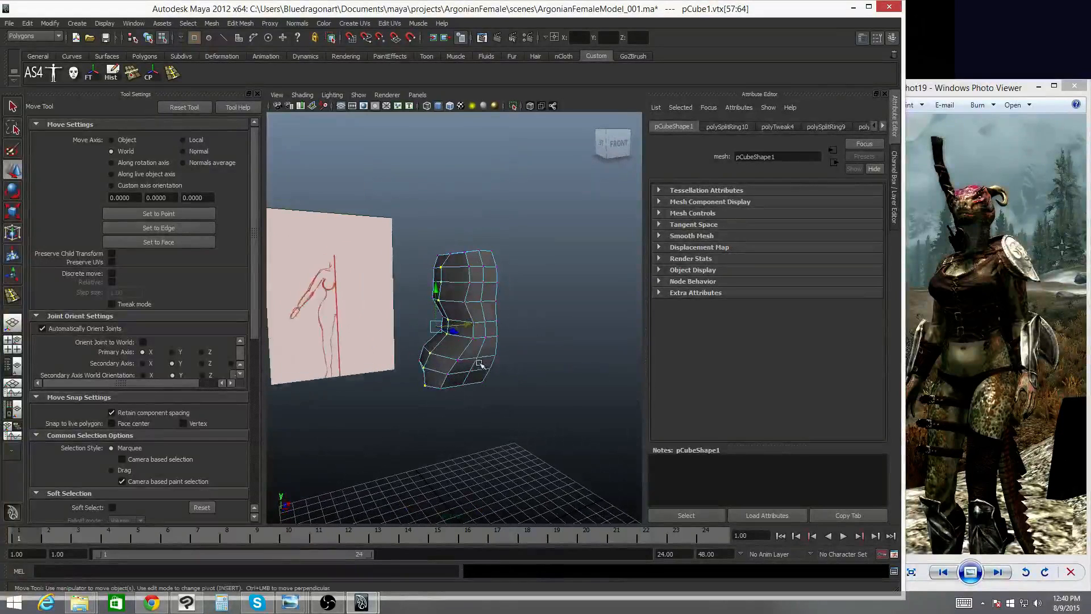
- Select and move a side vertex of the torso to widen the chest area
key("q")
left_click(468, 265)
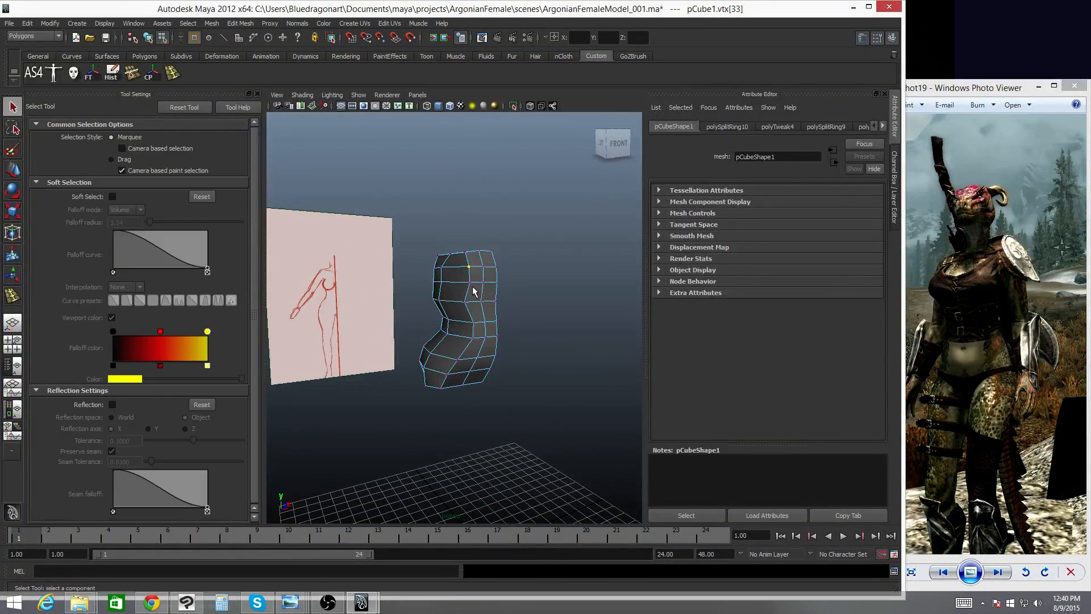
left_click(470, 283, "shift")
left_click(465, 302, "shift")
key("ctrl+z")
left_click(458, 359, "shift")
left_click_drag(523, 365, 582, 373, "alt")
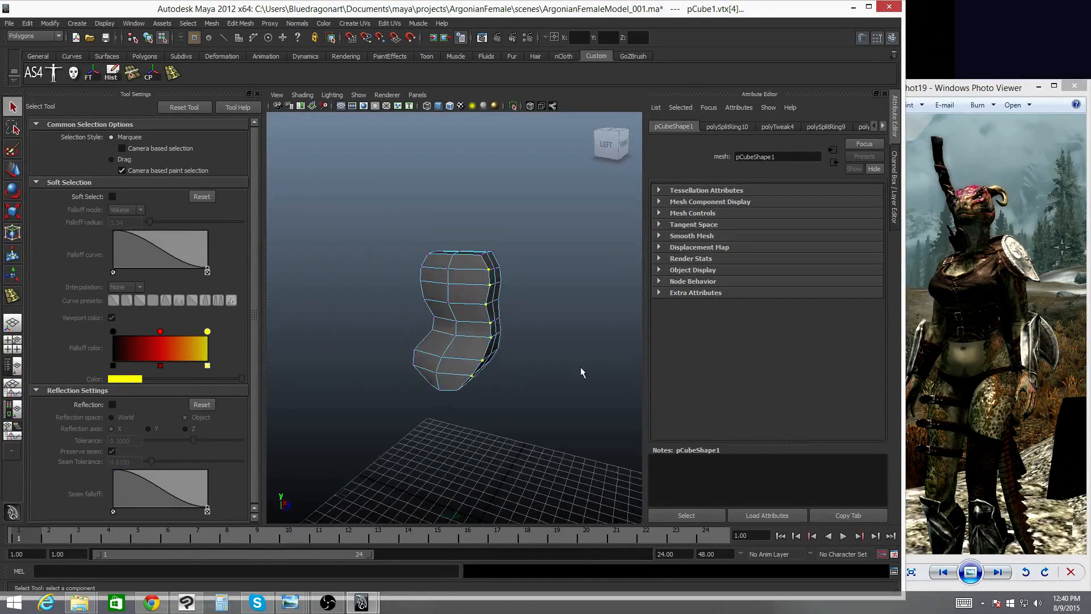
key("w")
left_click_drag(523, 328, 518, 329)
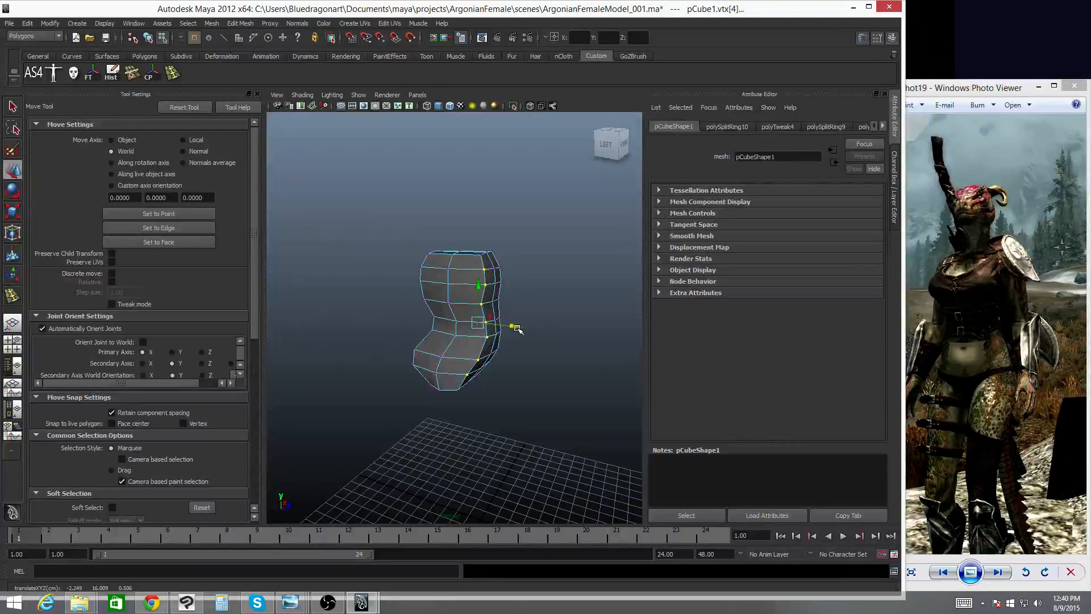
left_click(464, 375, "ctrl")
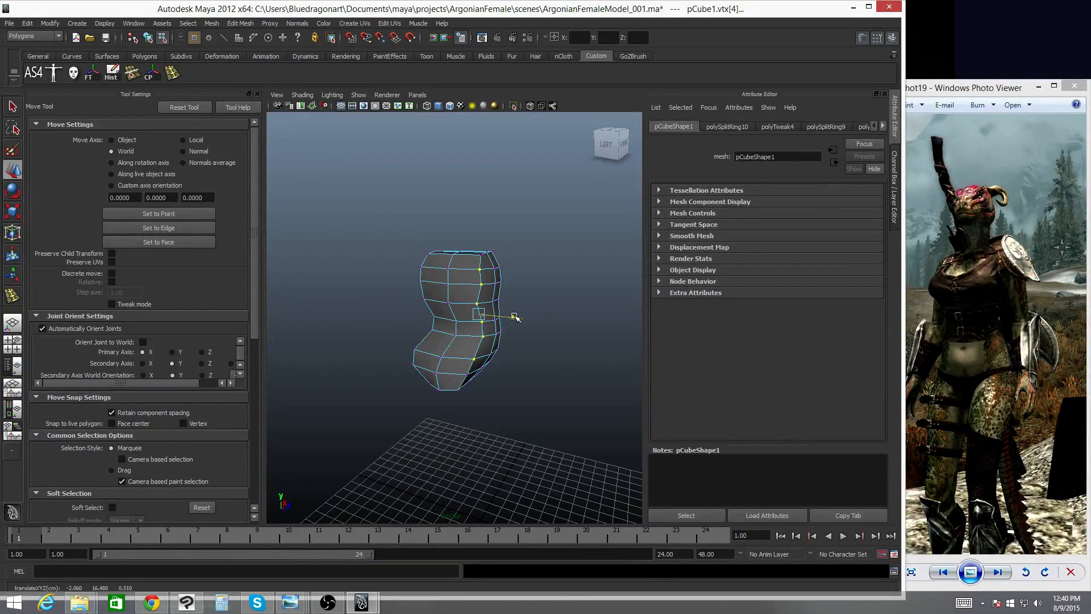
left_click_drag(518, 318, 610, 340, "alt")
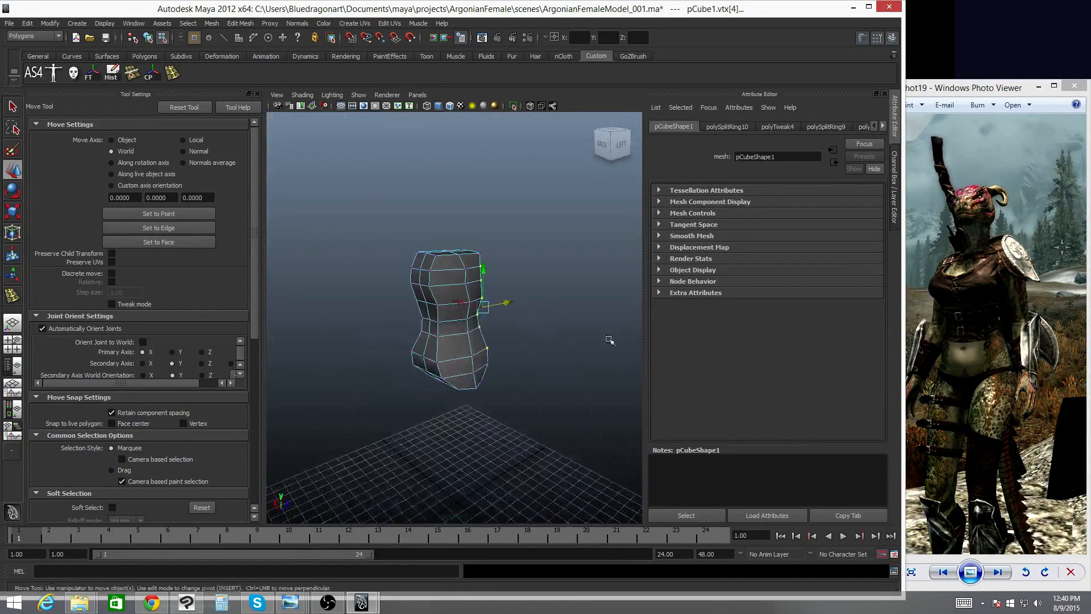
- Move the top shoulder vertex of the torso down and inward
left_click(448, 257)
left_click_drag(450, 258, 428, 279, "alt")
left_click(490, 270, "shift")
key("r")
key("q")
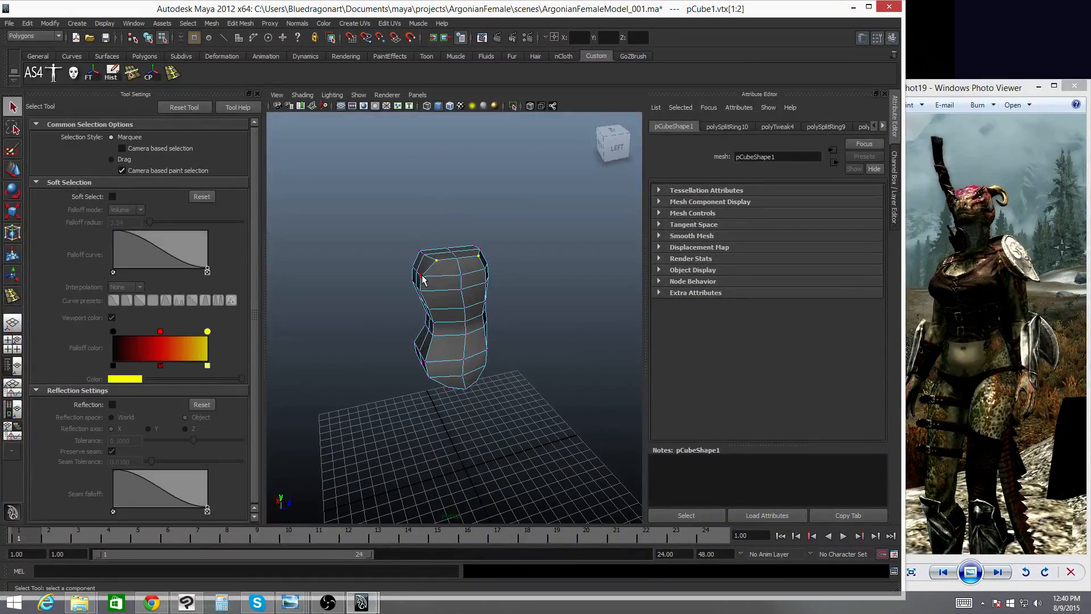
- Select vertices along the torso's side at the waist and move them inward to narrow the waist
left_click(421, 276)
key("w")
left_click_drag(456, 271, 419, 317)
left_click(426, 287)
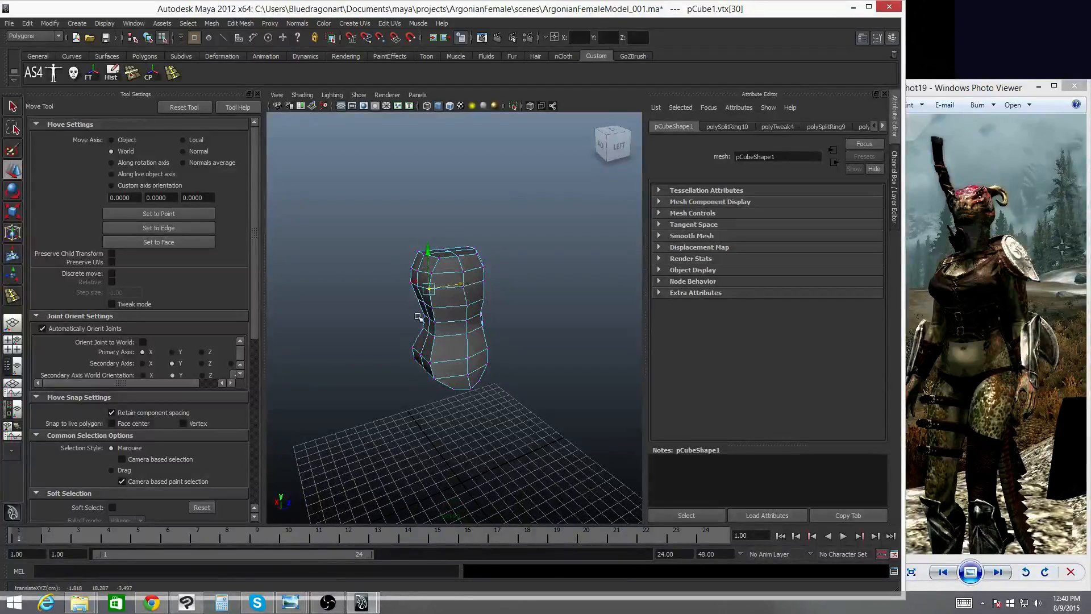
left_click(439, 307)
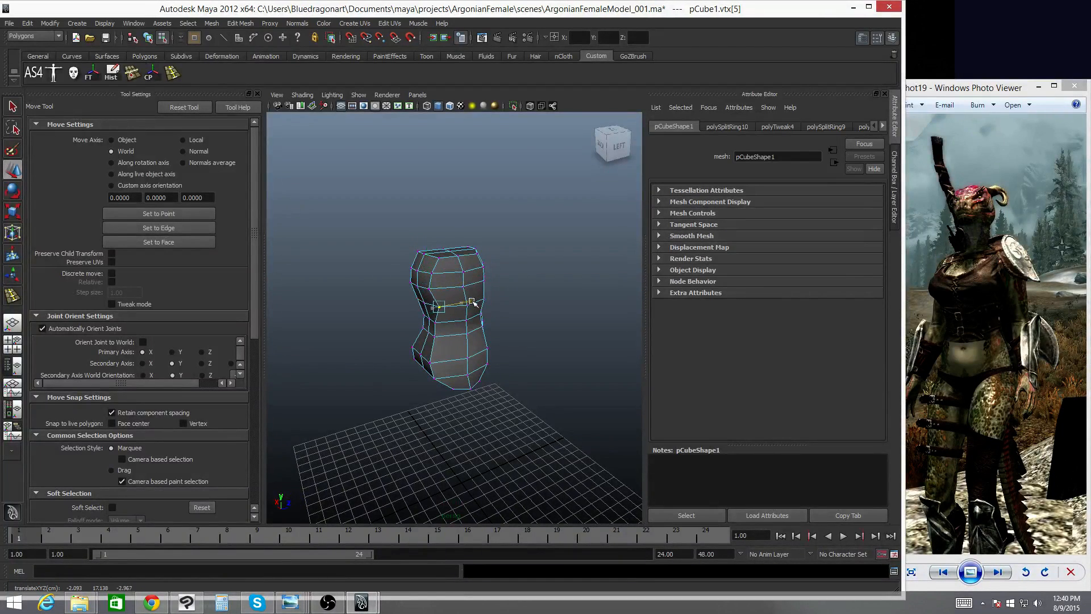
left_click(440, 321)
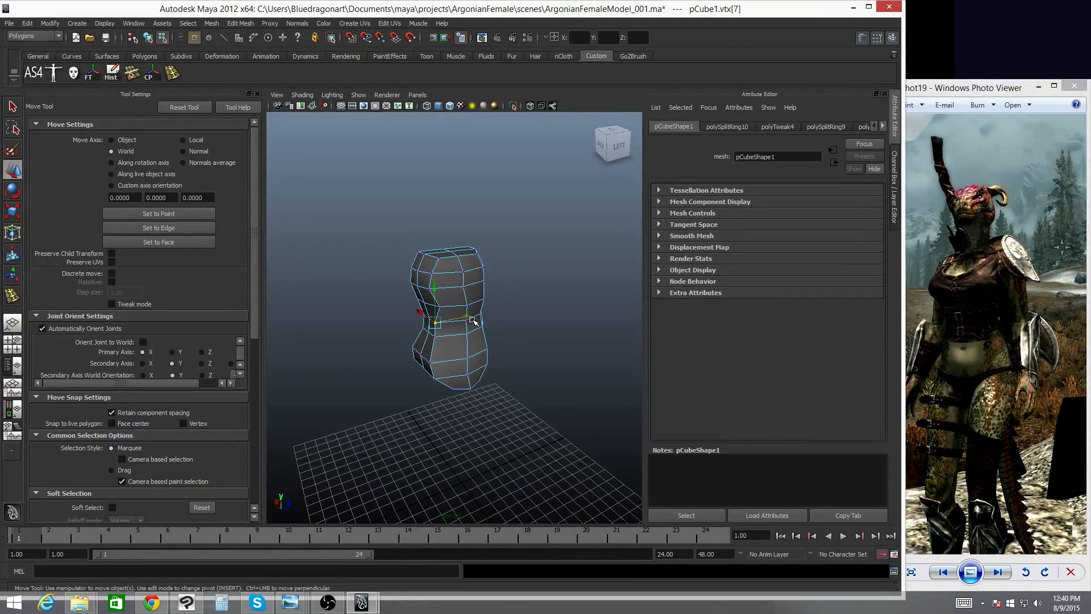
left_click_drag(476, 315, 474, 316)
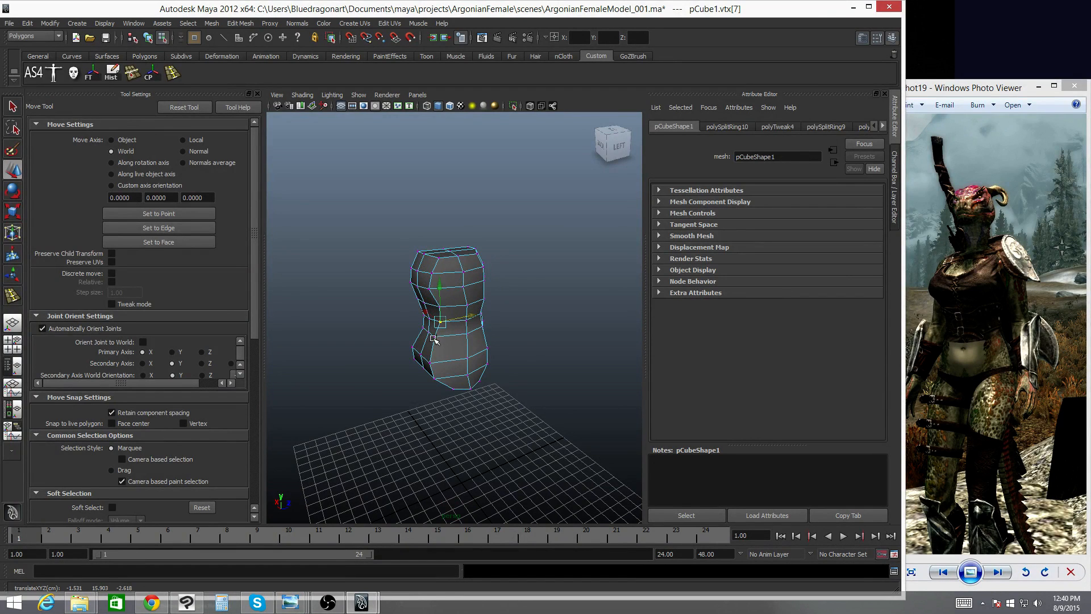
left_click(470, 329)
left_click(432, 362)
left_click_drag(432, 363, 466, 353, "alt")
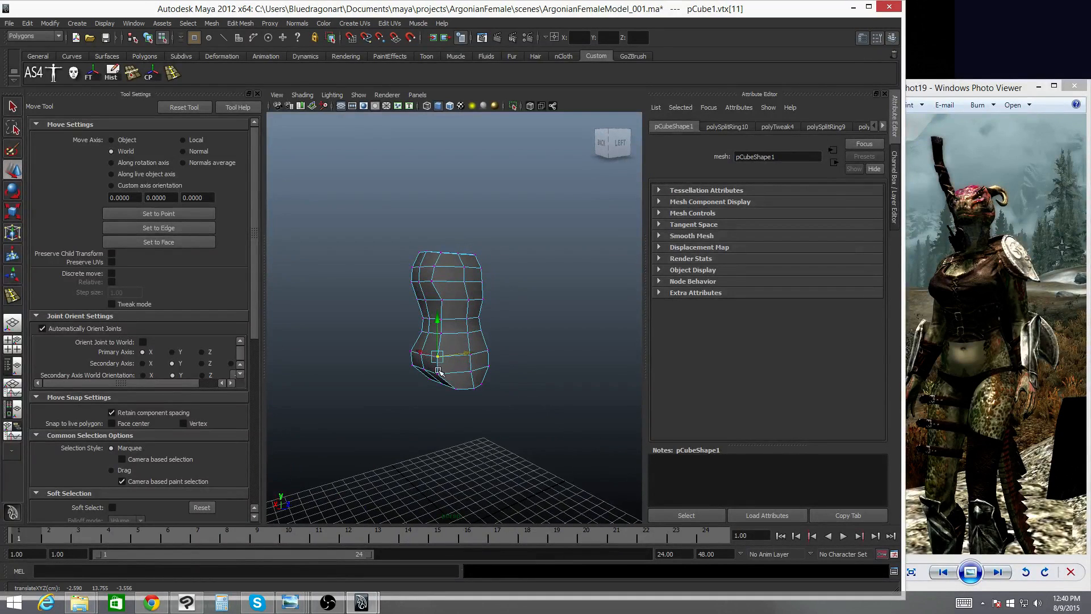
- Browse the reference photos in the photo viewer to study the character's body shape
left_click_drag(526, 372, 382, 365, "alt")
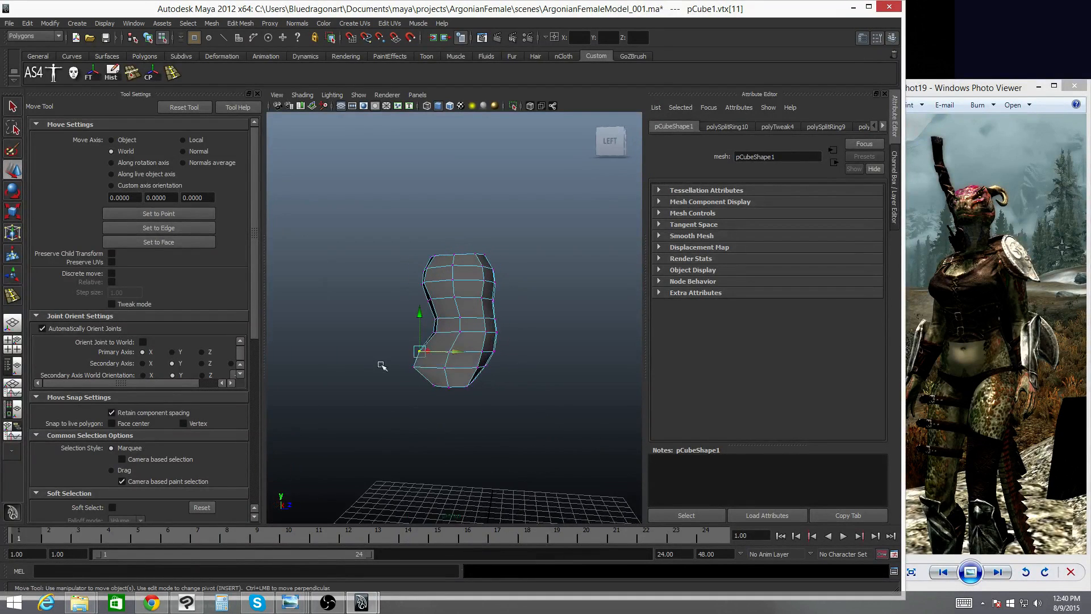
left_click(415, 368)
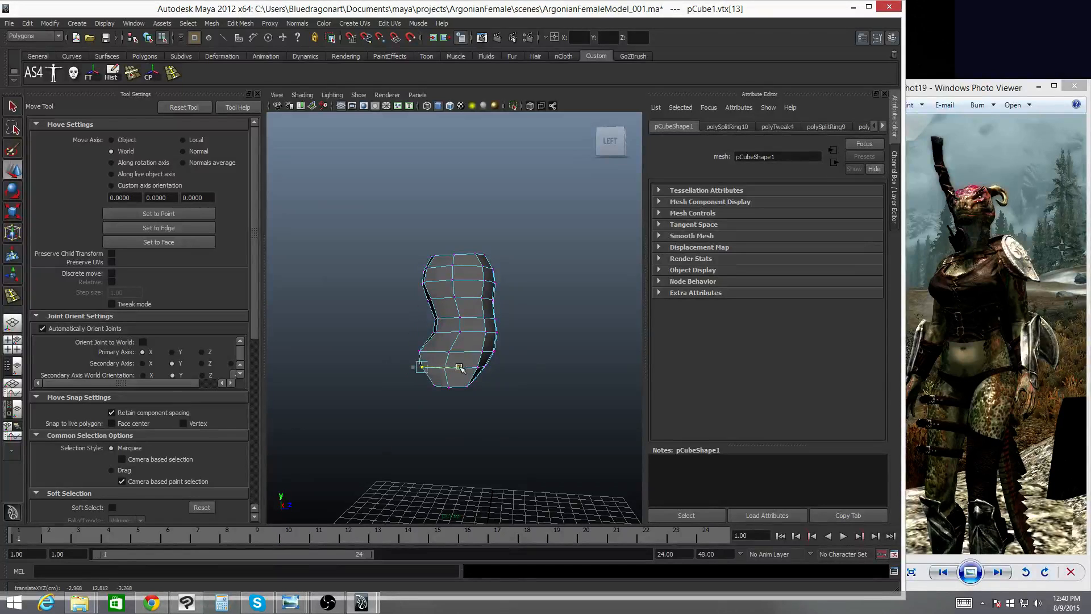
left_click_drag(447, 382, 354, 389, "alt")
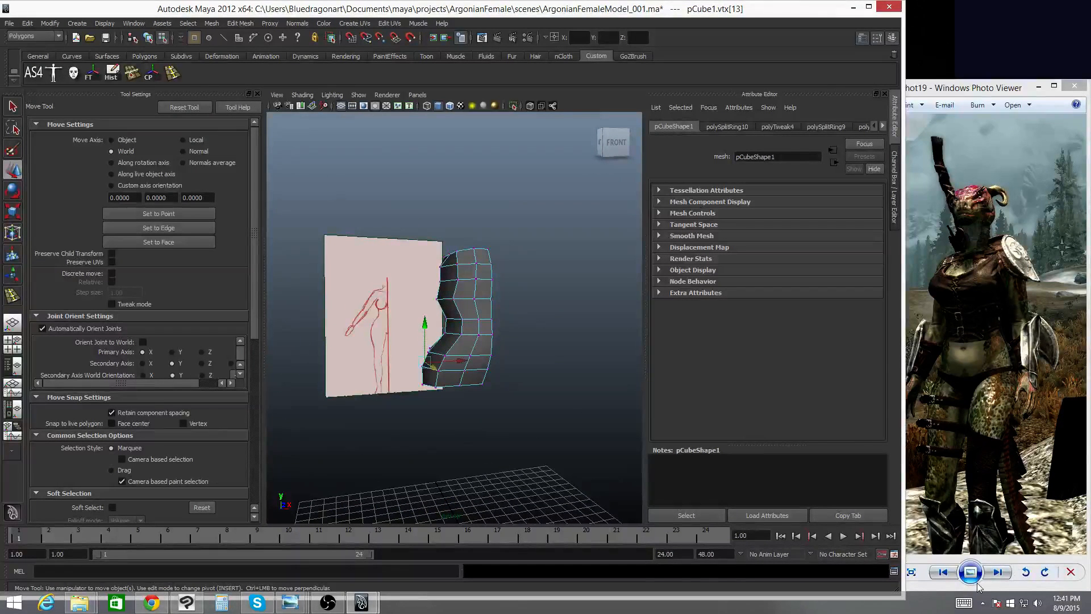
left_click(943, 573)
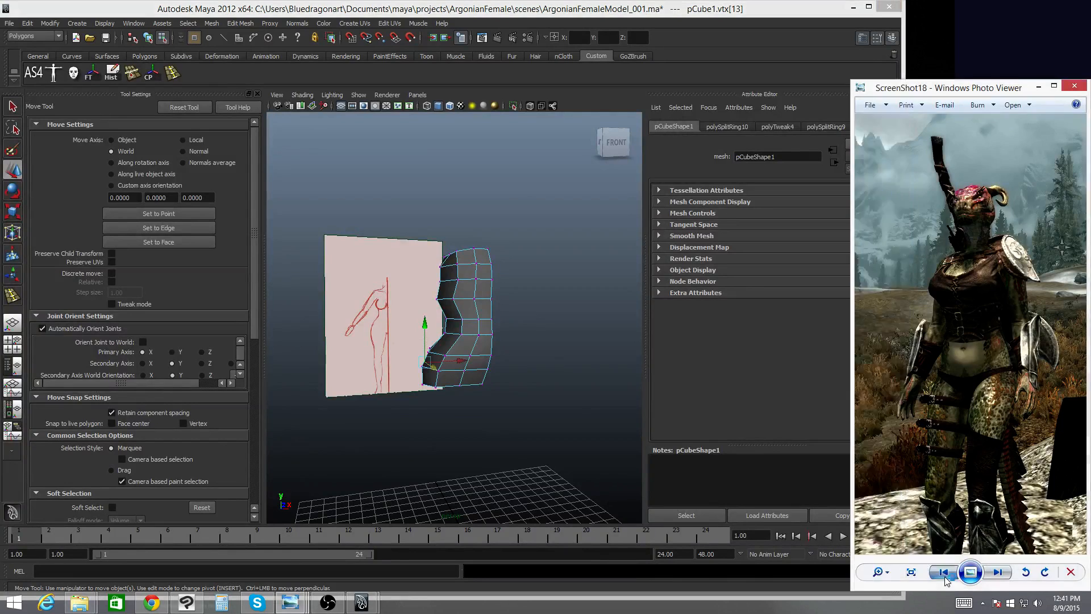
left_click(943, 572)
left_click(943, 573)
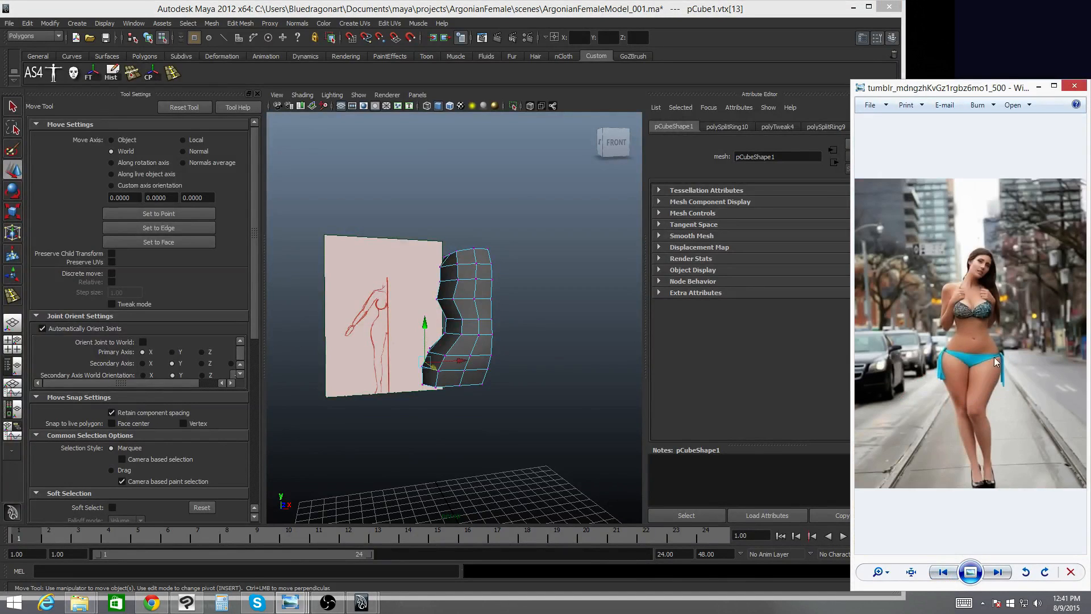
left_click(998, 573)
left_click(998, 573)
left_click(999, 573)
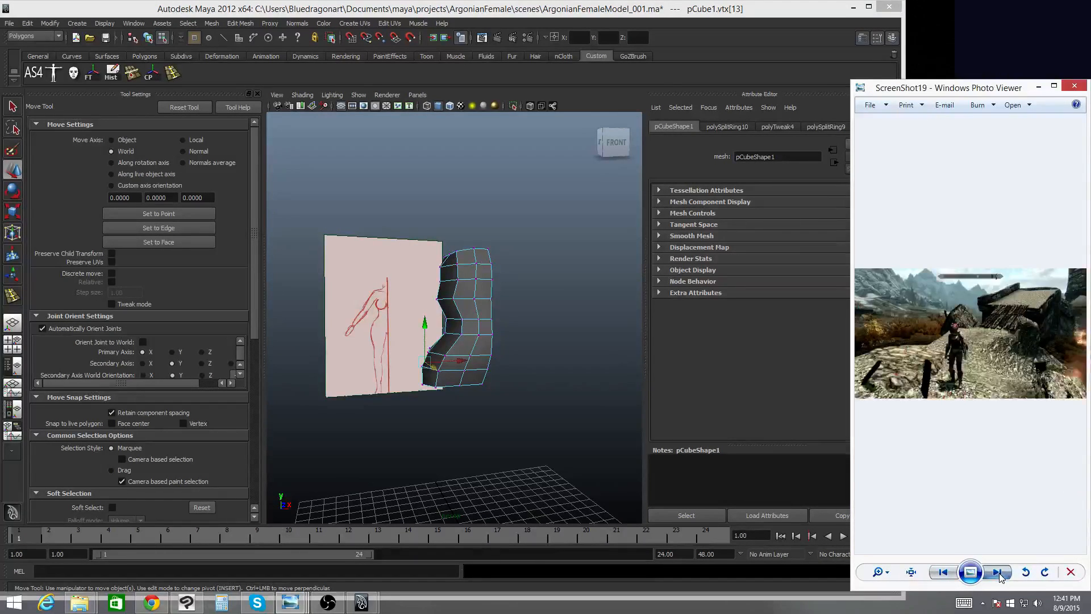
left_click(912, 571)
left_click_drag(920, 402, 1018, 308)
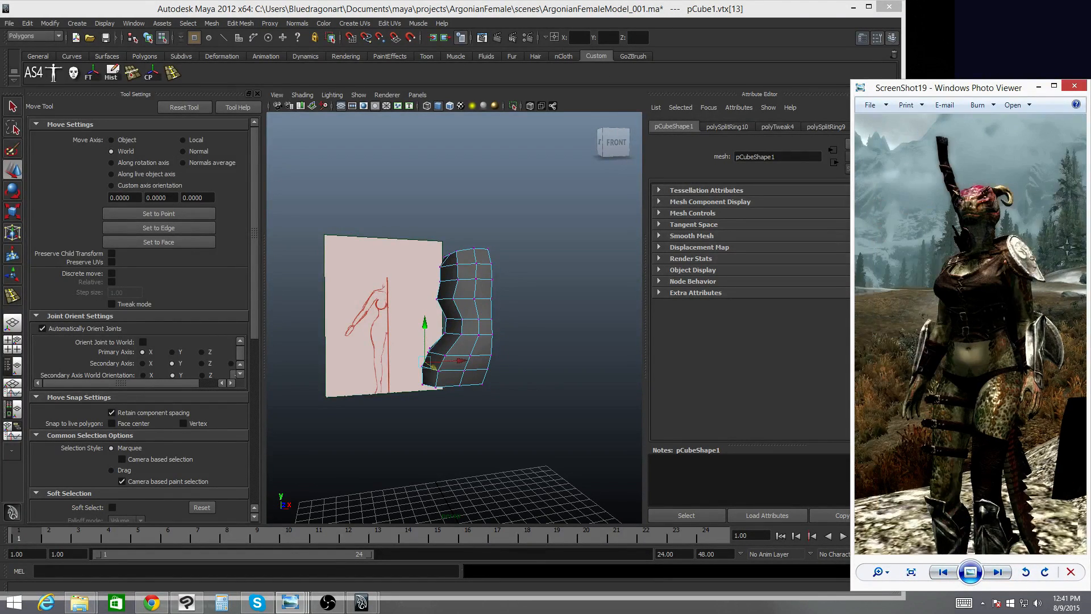
- Move the photo viewer aside and select the top shoulder face of the torso in face mode, viewed from the front
left_click(560, 14)
left_click_drag(500, 323, 448, 326, "alt")
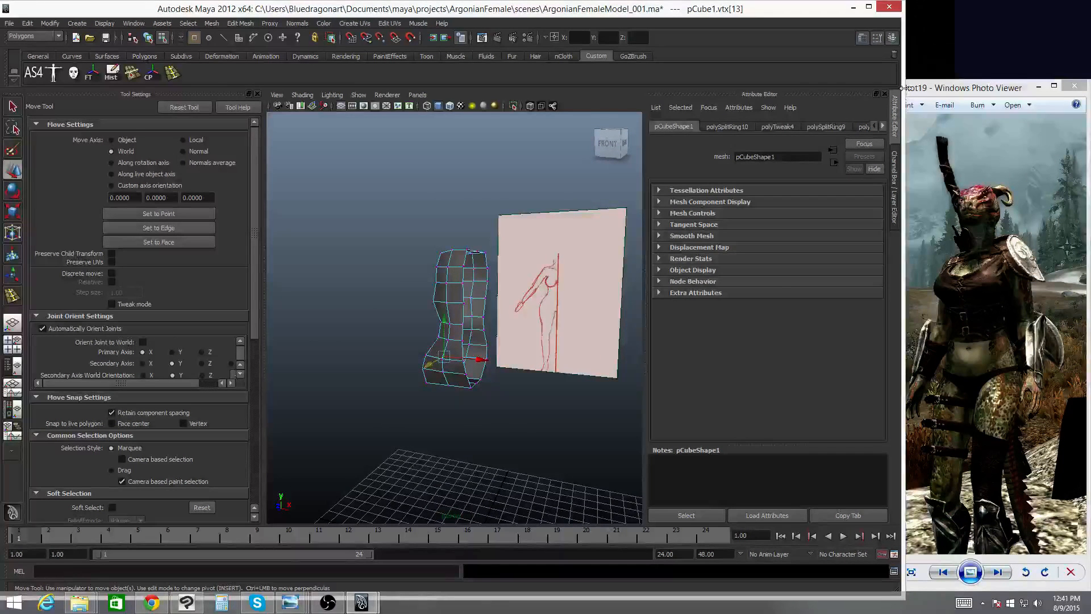
left_click_drag(933, 91, 1063, 91)
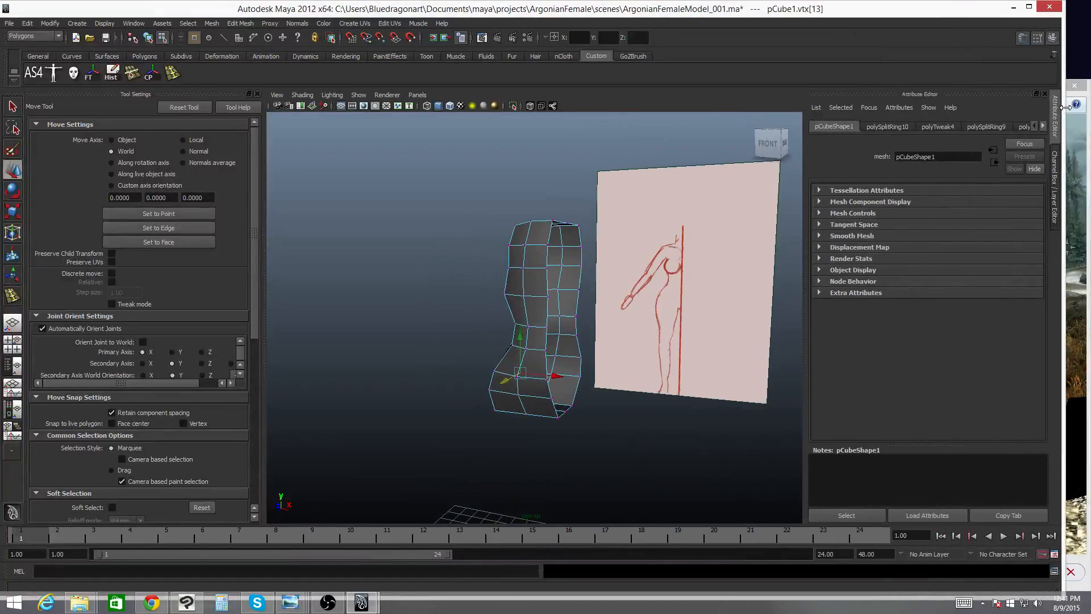
left_click_drag(517, 227, 621, 227, "alt")
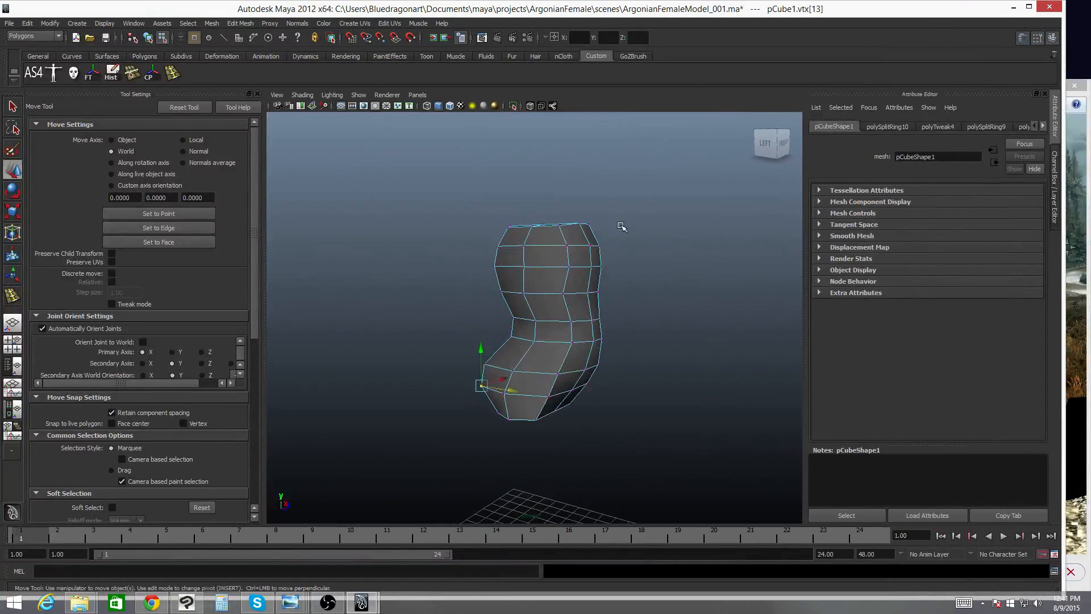
right_click(539, 236)
right_click_drag(539, 236, 548, 262)
left_click(540, 237)
left_click(540, 250, "shift")
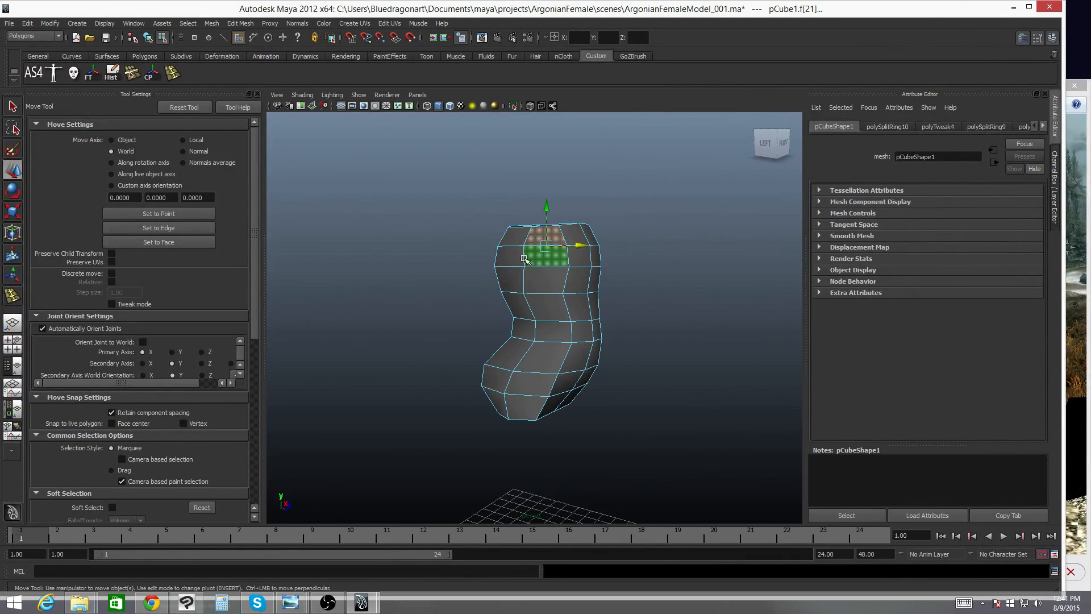
left_click(511, 255, "shift")
left_click(519, 242, "shift")
left_click_drag(519, 241, 510, 289, "alt")
key("space")
middle_click_drag(510, 288, 530, 323, "alt")
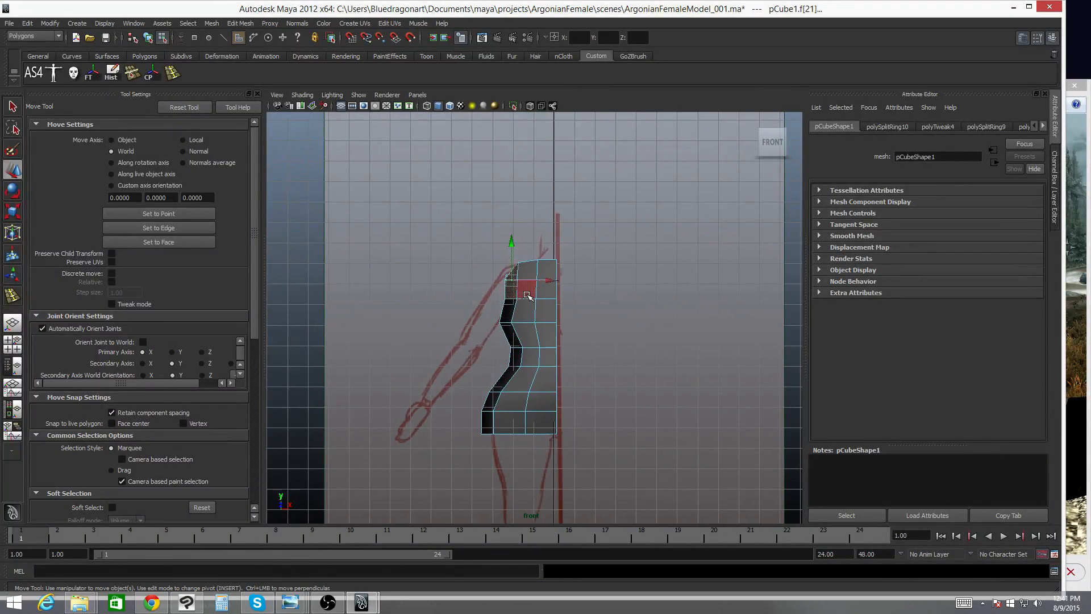
- Extrude the selected shoulder face with the Extrude tool, undoing the first move of its manipulator
key("4")
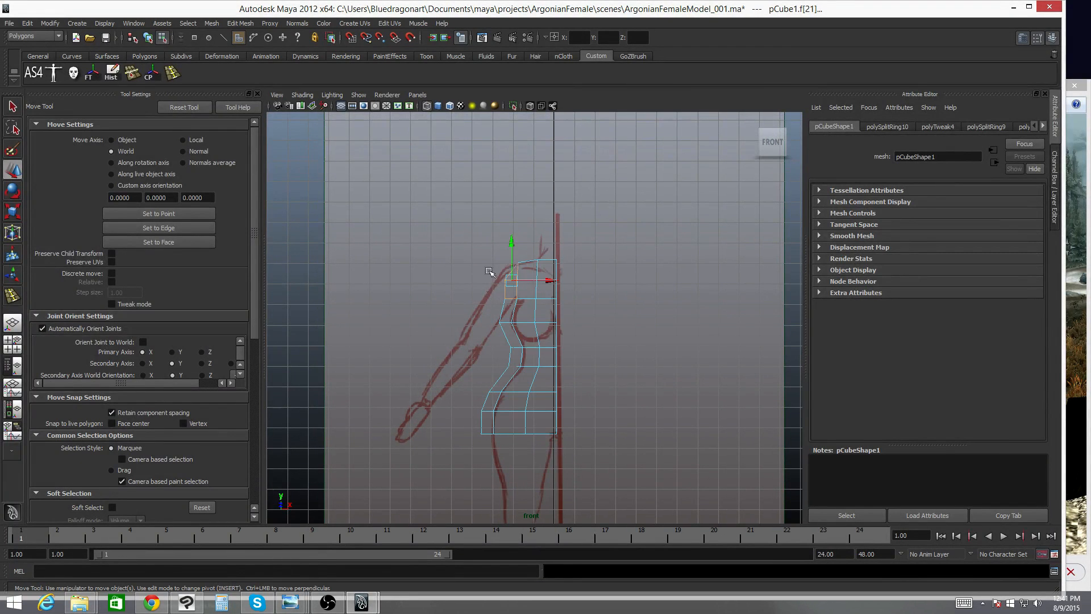
key("5")
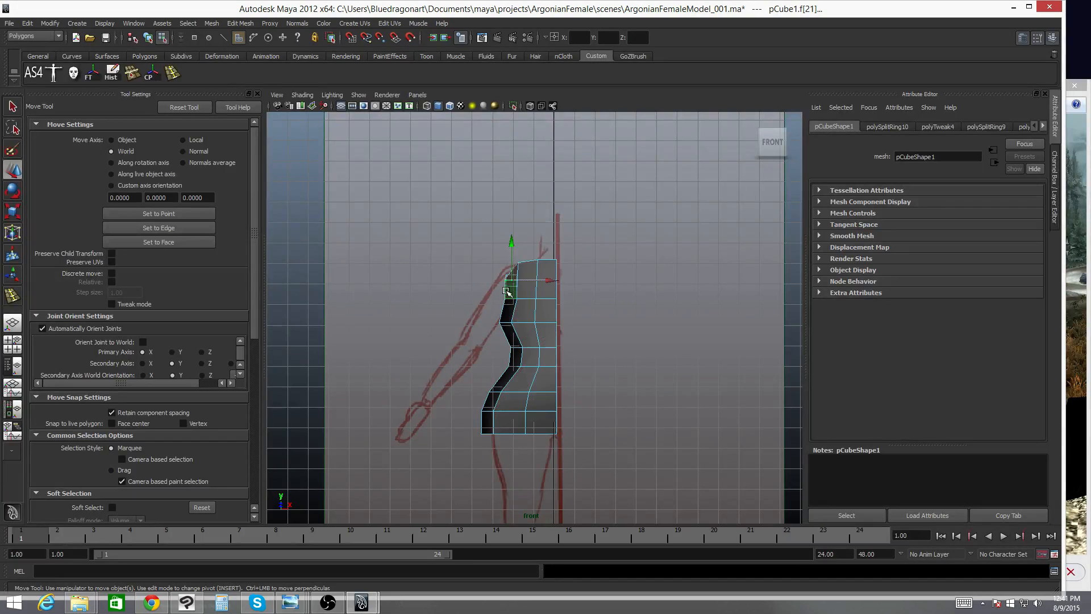
key("space")
mouse_move(507, 291)
left_mouse_down()
mouse_move(510, 273)
mouse_move(386, 194)
left_mouse_up()
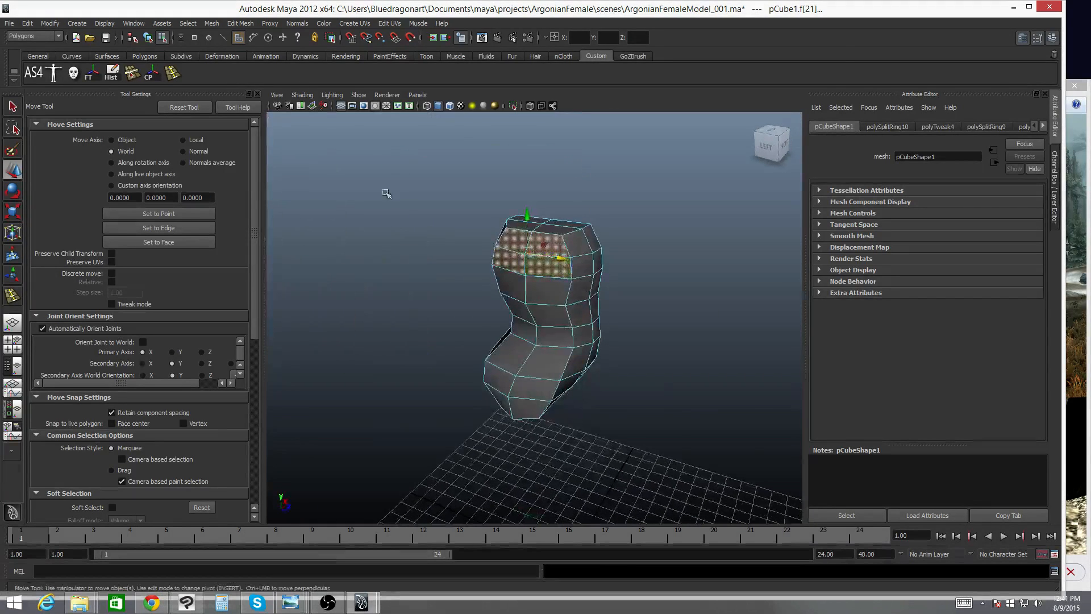
left_click(230, 25)
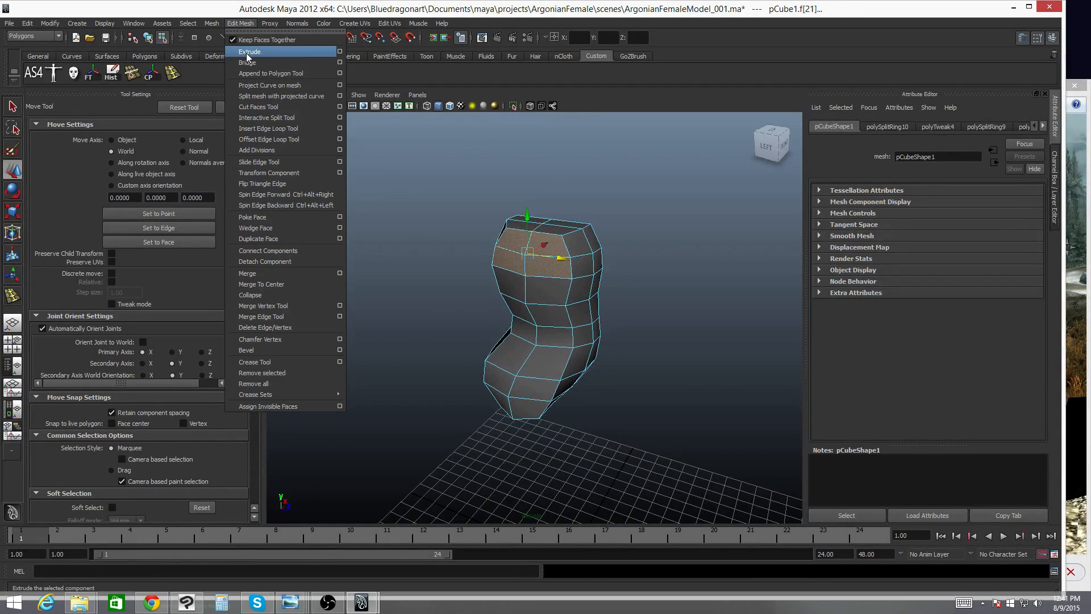
left_click(211, 74)
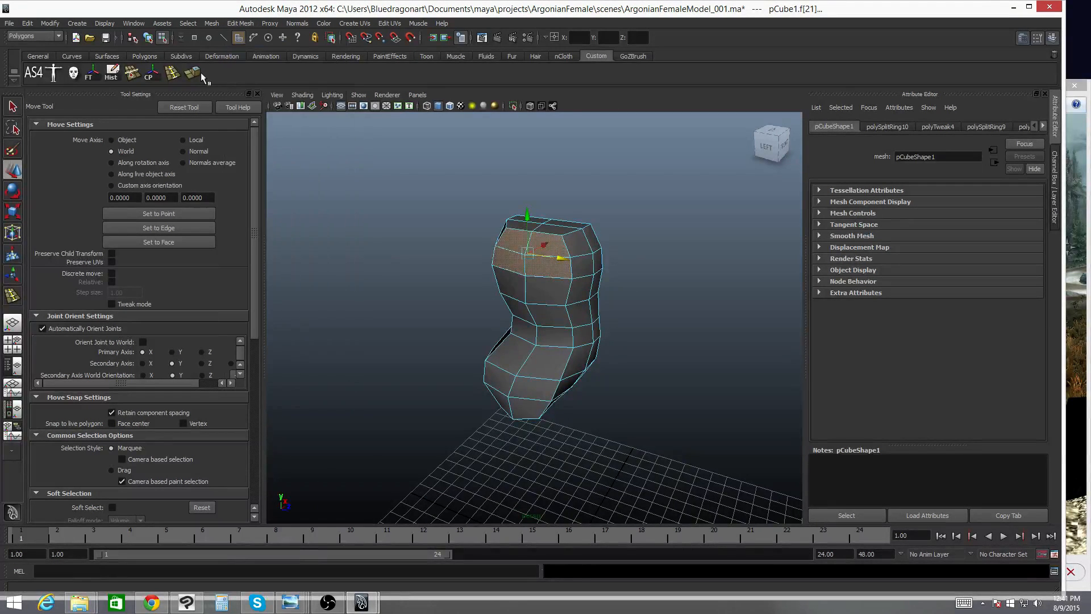
left_click(196, 73)
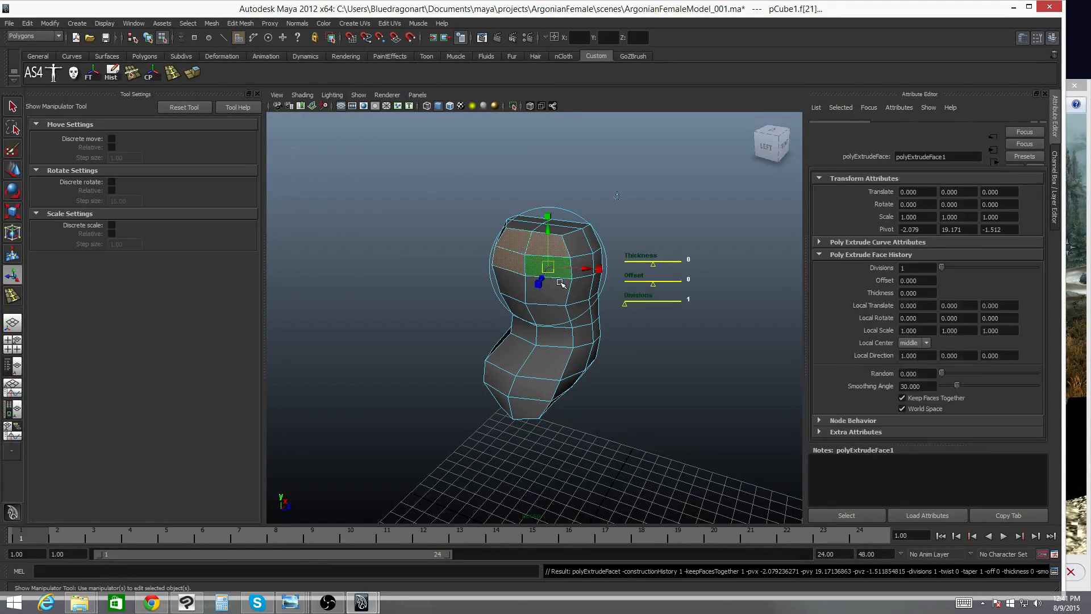
left_click_drag(557, 278, 466, 270, "alt")
key("ctrl+z")
- Rotate and move the extruded face outward and upward to start the arm at the shoulder
left_click_drag(584, 203, 604, 202, "alt")
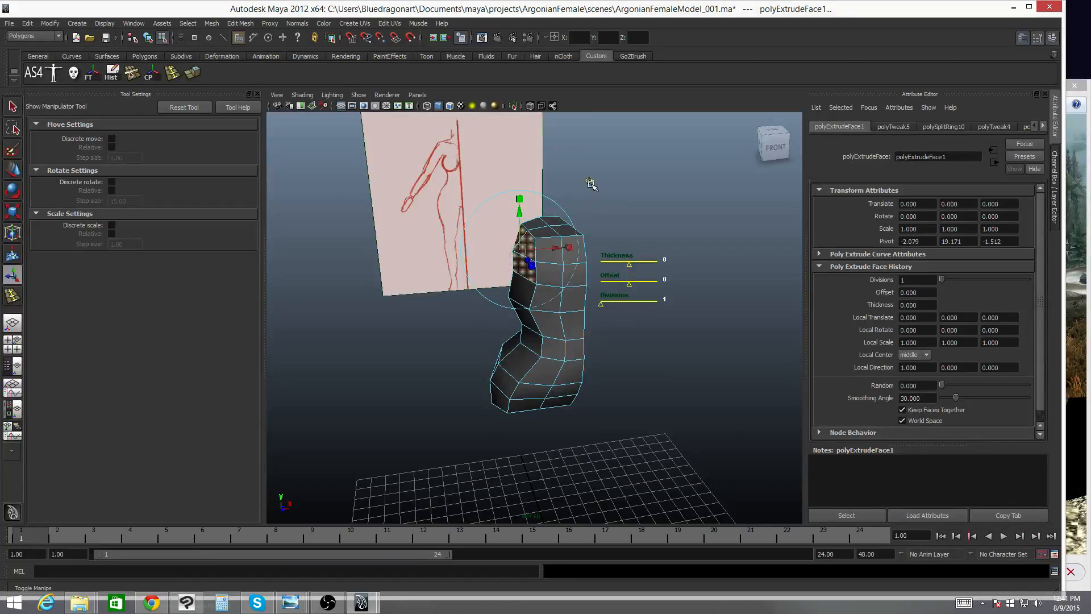
left_click_drag(505, 252, 534, 273, "alt")
key("e")
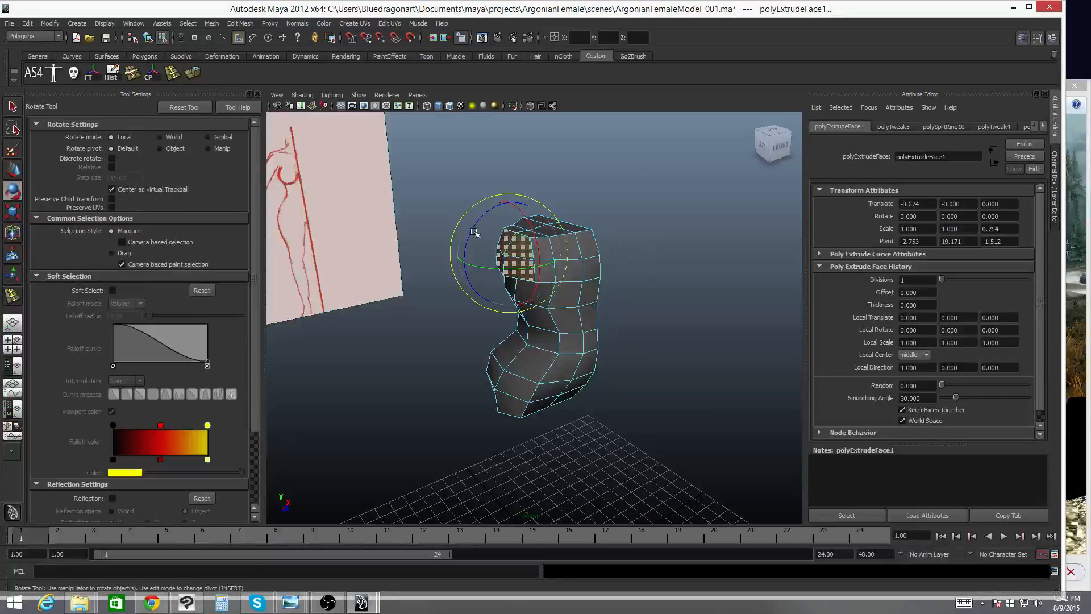
left_click_drag(483, 220, 581, 253, "alt")
key("w")
middle_click_drag(545, 248, 530, 245)
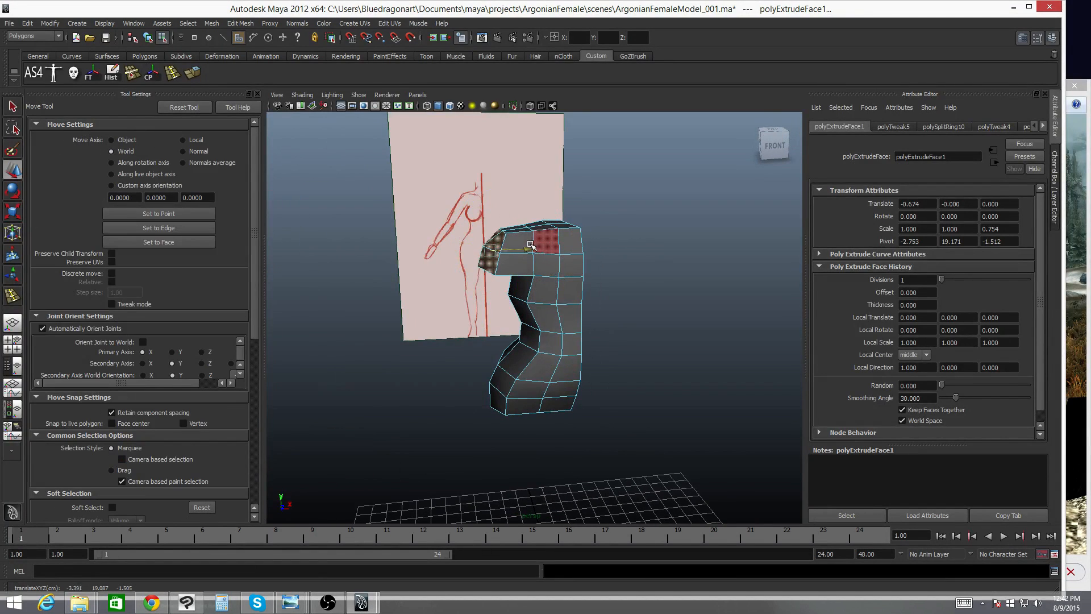
left_click_drag(539, 246, 510, 234, "alt")
key("e")
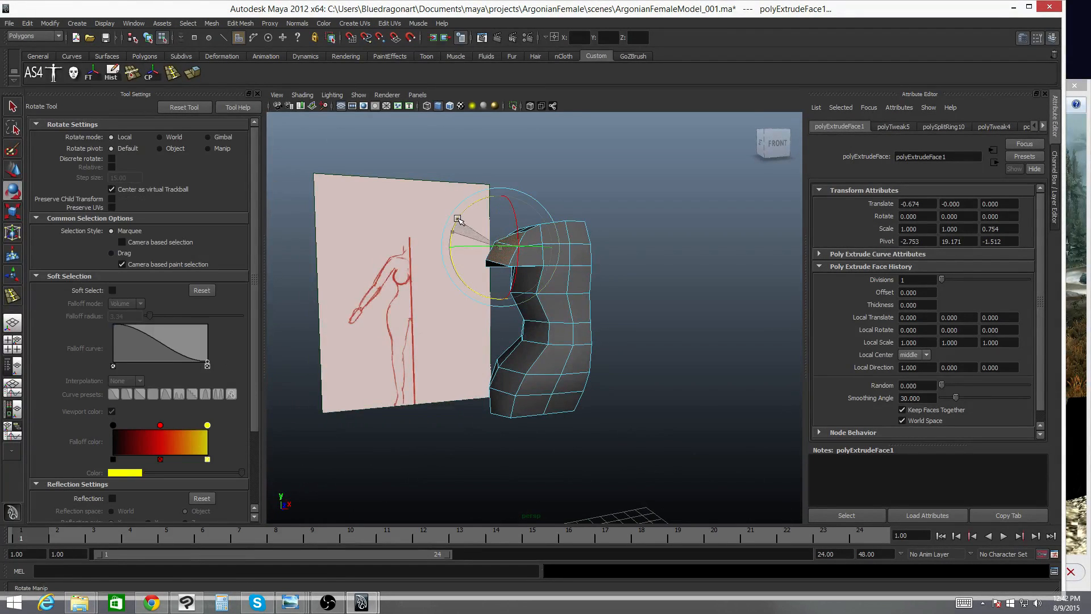
key("w")
left_click_drag(501, 215, 501, 206)
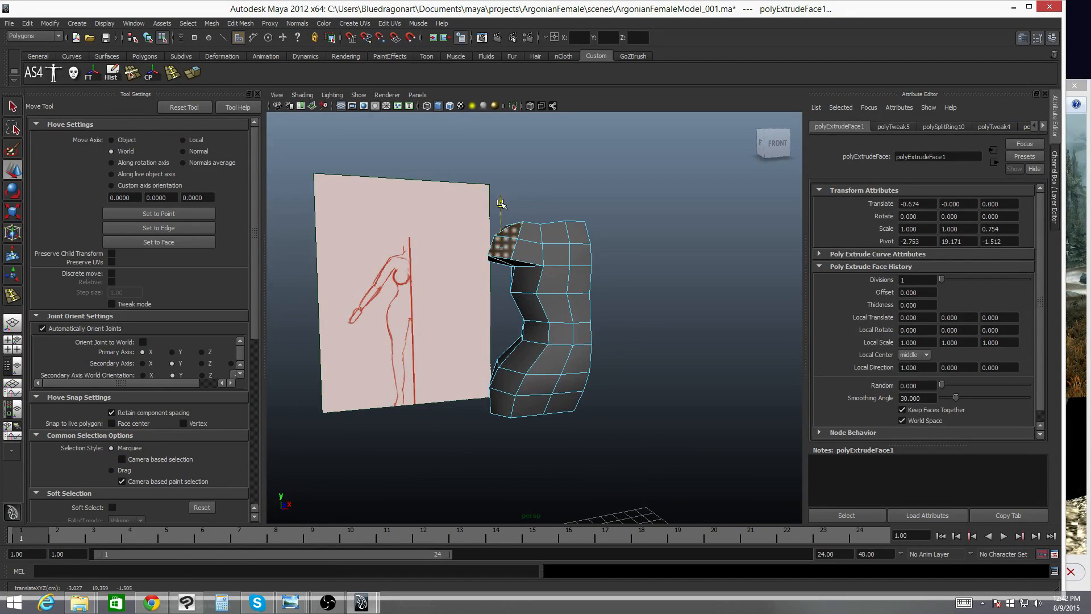
left_click_drag(611, 224, 546, 236, "alt")
- Switch to the front view in wireframe and vertex mode, and select a vertex on the torso's side at chest level
key("space")
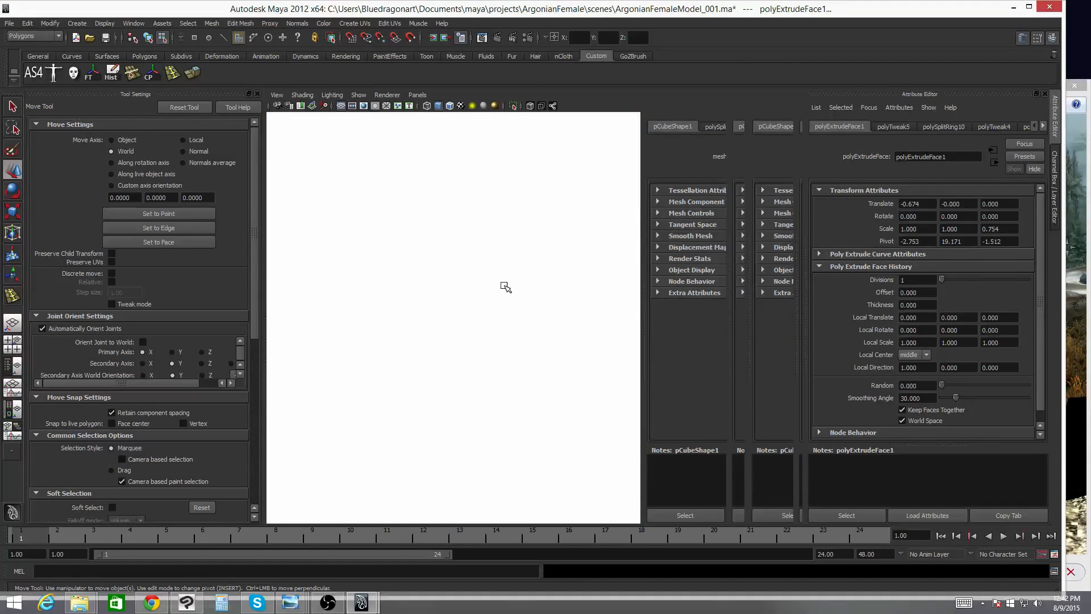
key("space")
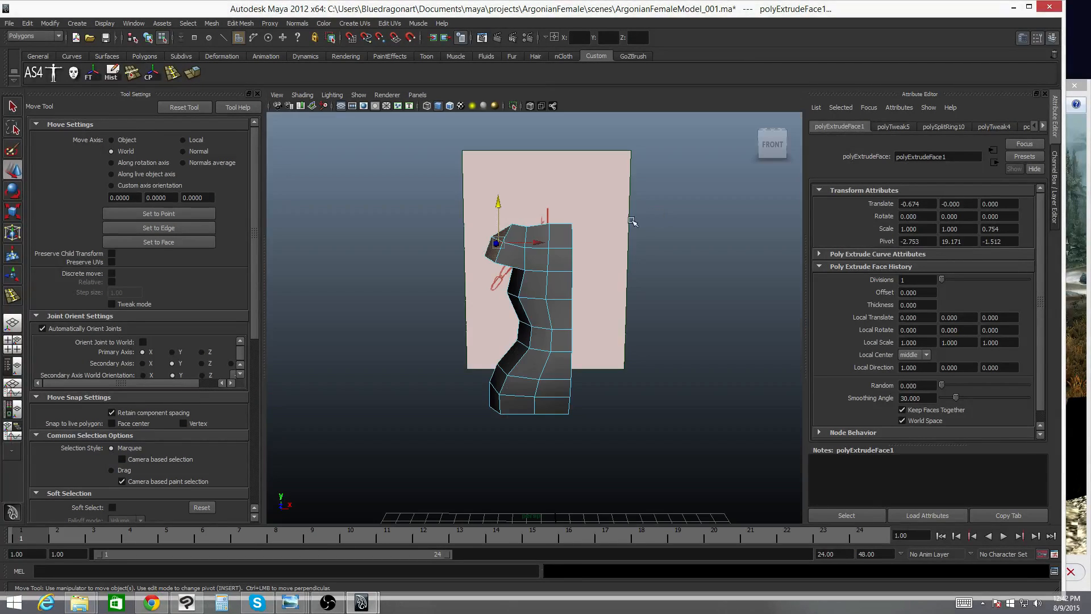
left_click_drag(654, 217, 588, 247, "alt")
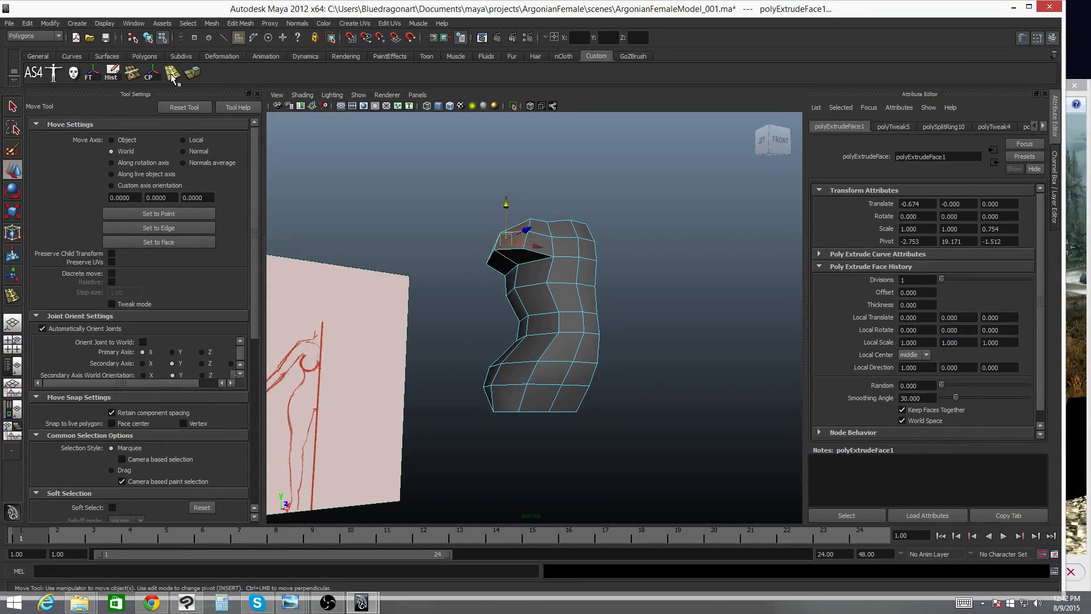
key("space")
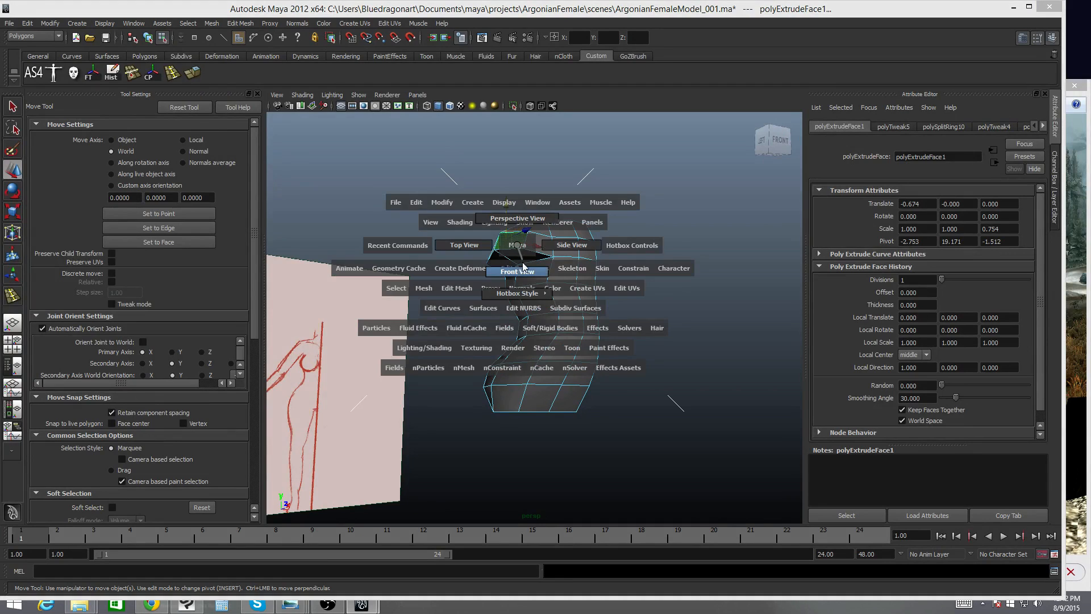
left_click_drag(519, 249, 522, 274)
right_click(526, 290)
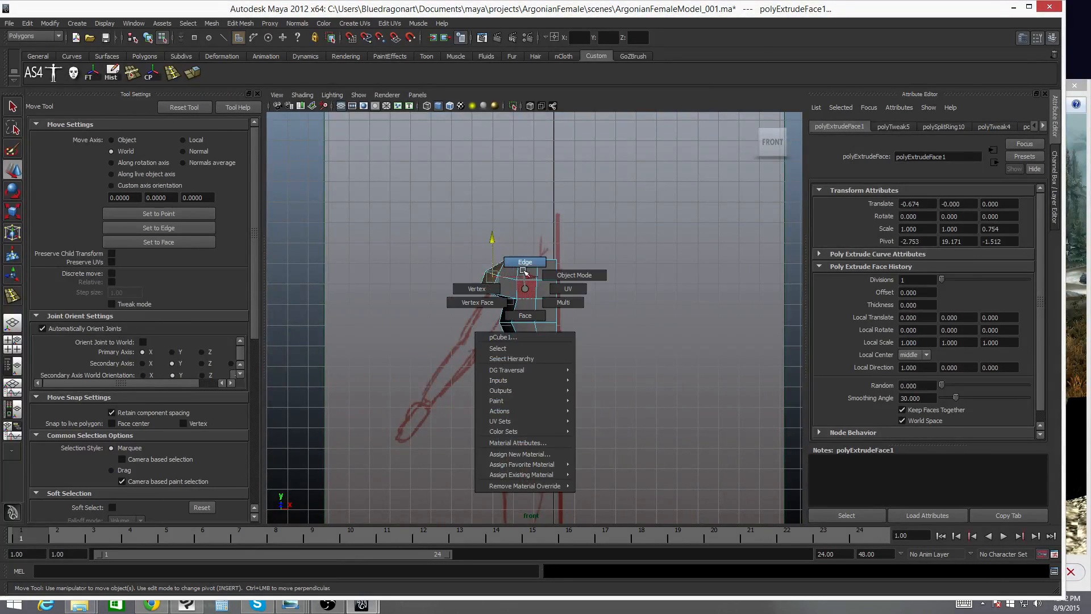
left_click(476, 288)
key("4")
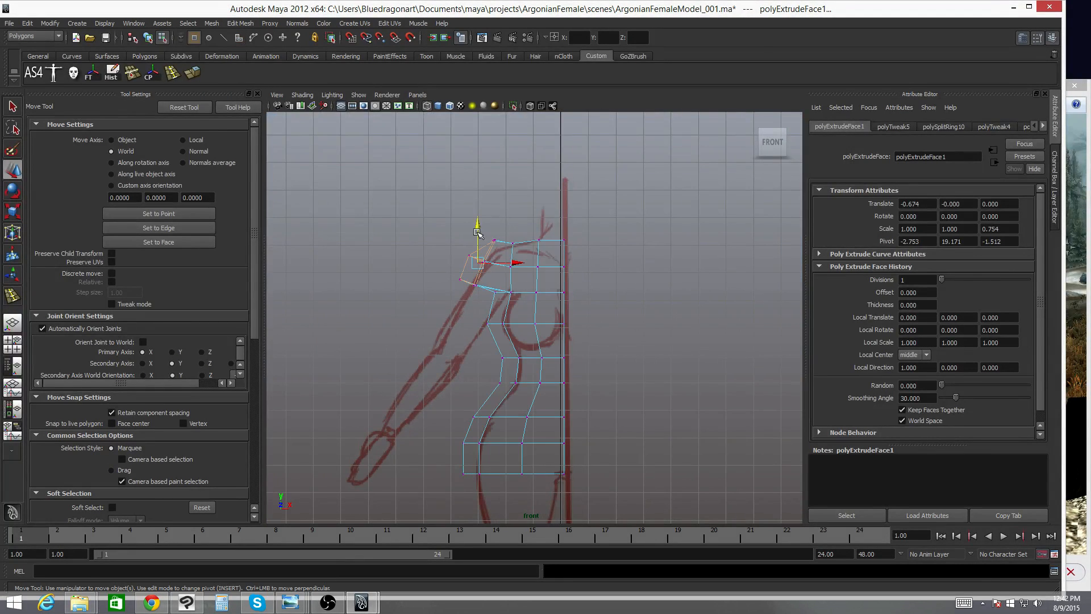
left_click(552, 250)
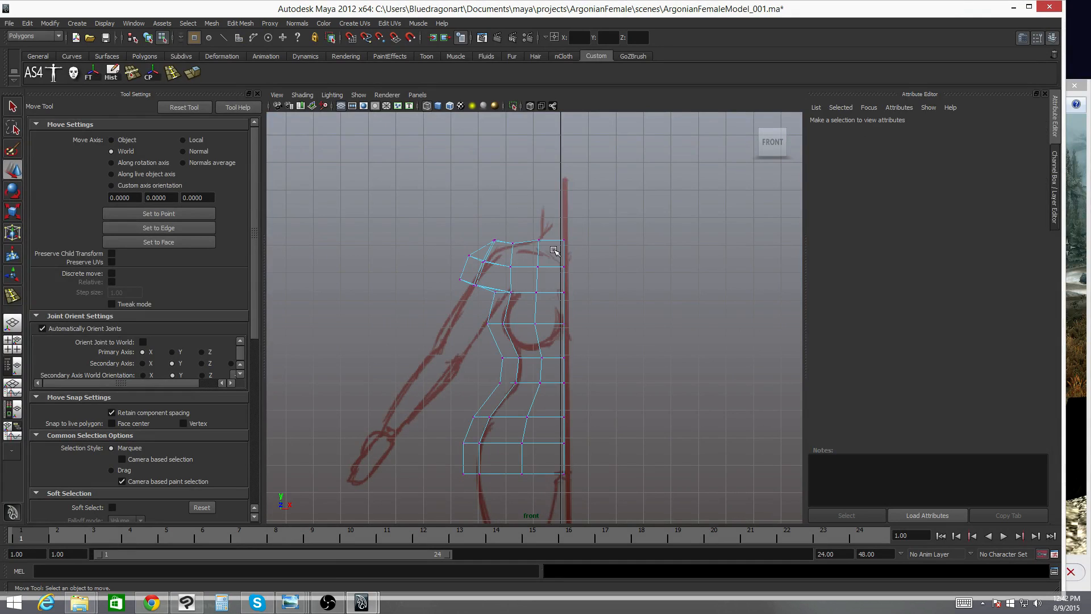
left_click(487, 324)
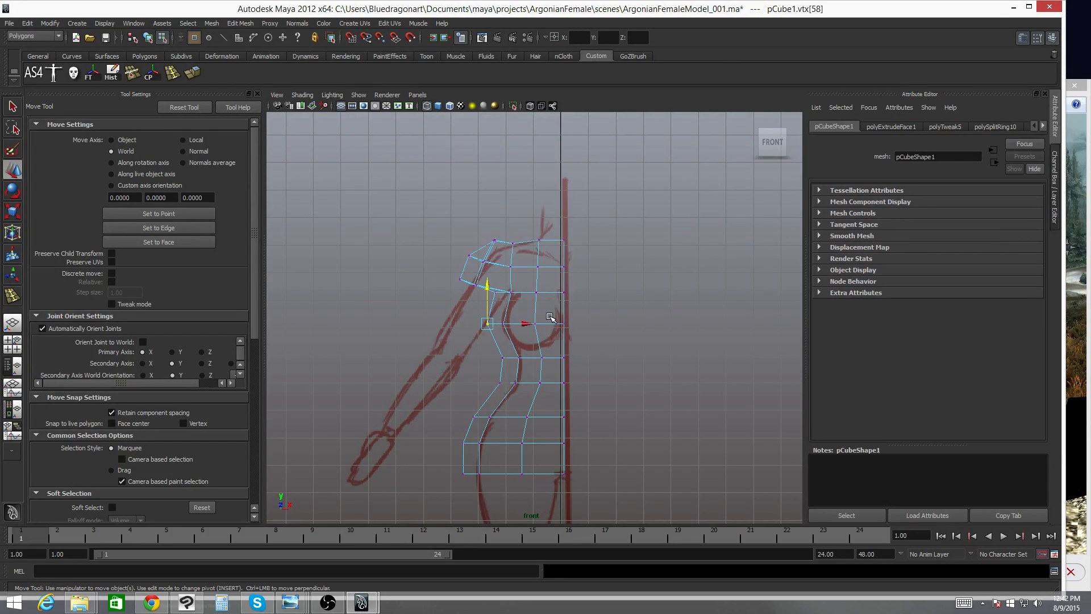
- Turn on soft selection and set the falloff color ramp's outer key to blue
key("b")
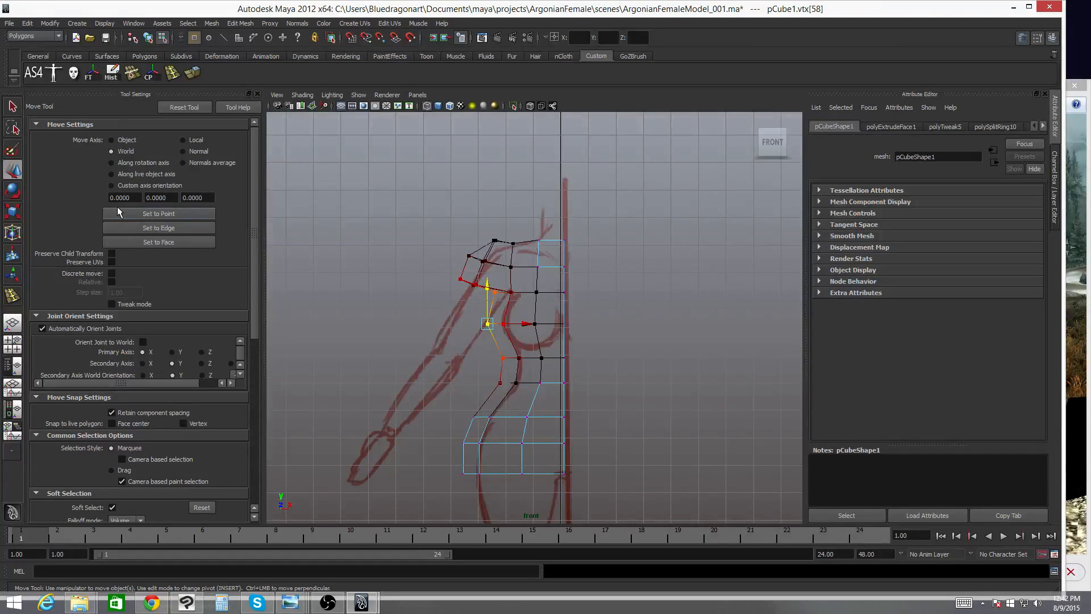
scroll(122, 285, "down", 9)
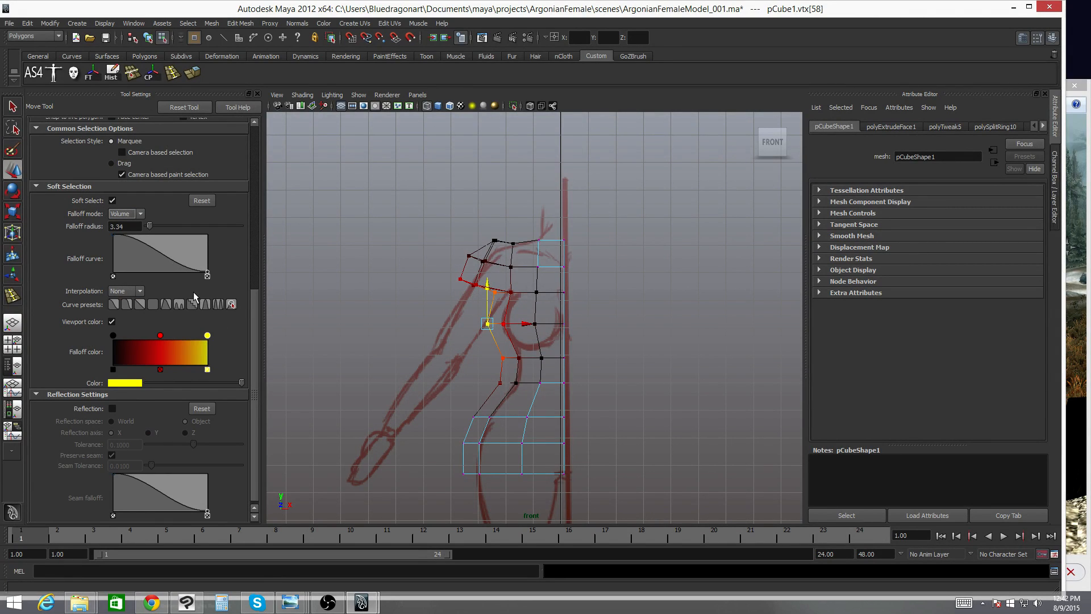
left_click(208, 373)
left_click(205, 347)
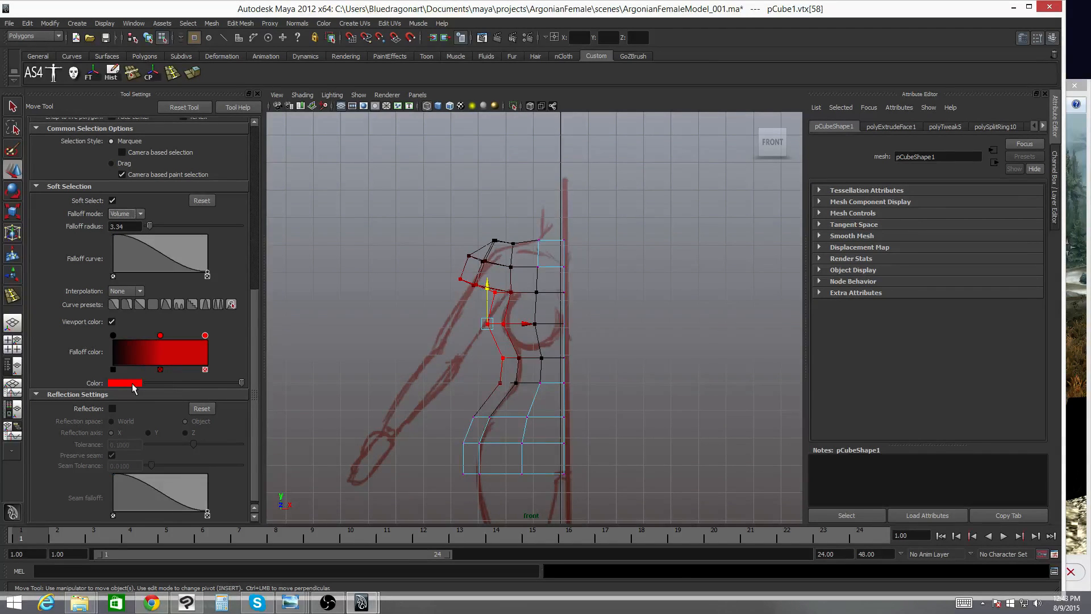
left_click(132, 384)
left_click(197, 398)
left_click_drag(196, 397, 227, 383)
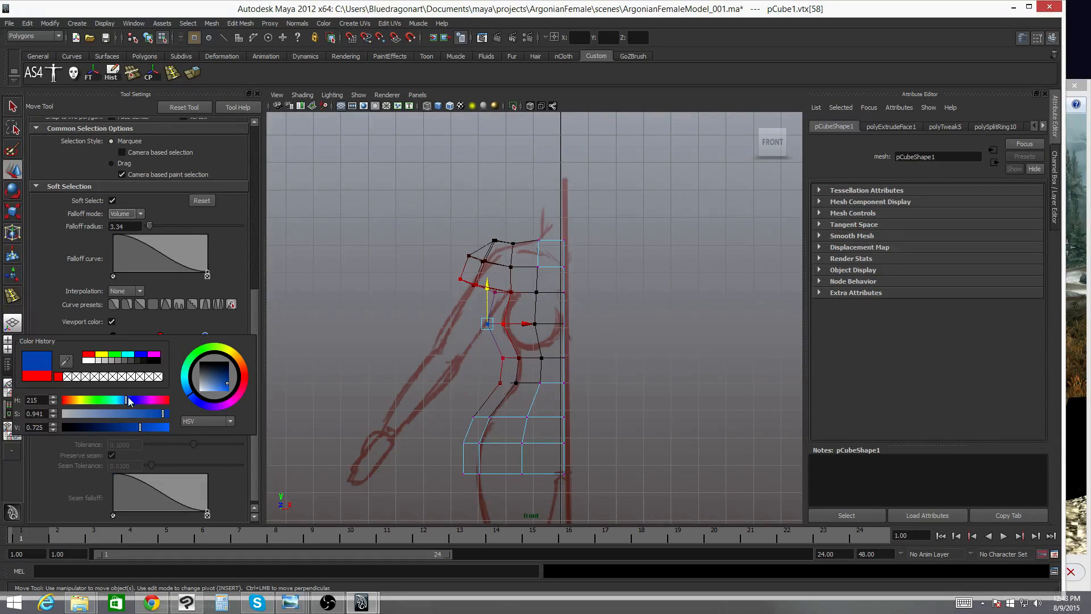
left_click_drag(127, 400, 121, 400)
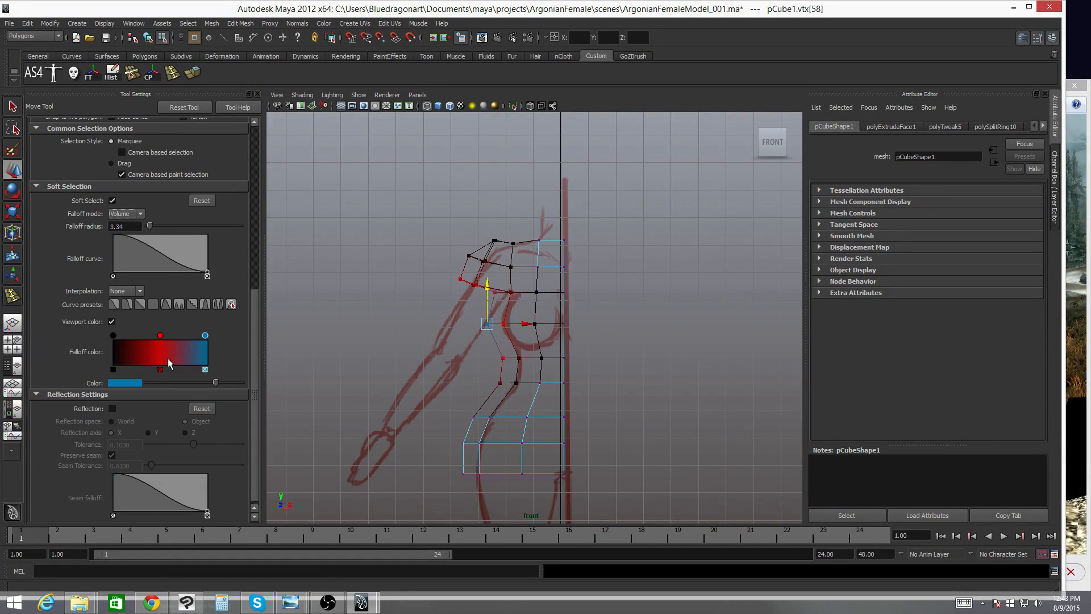
- Try coloring the falloff ramp's middle key a teal green
left_click(160, 336)
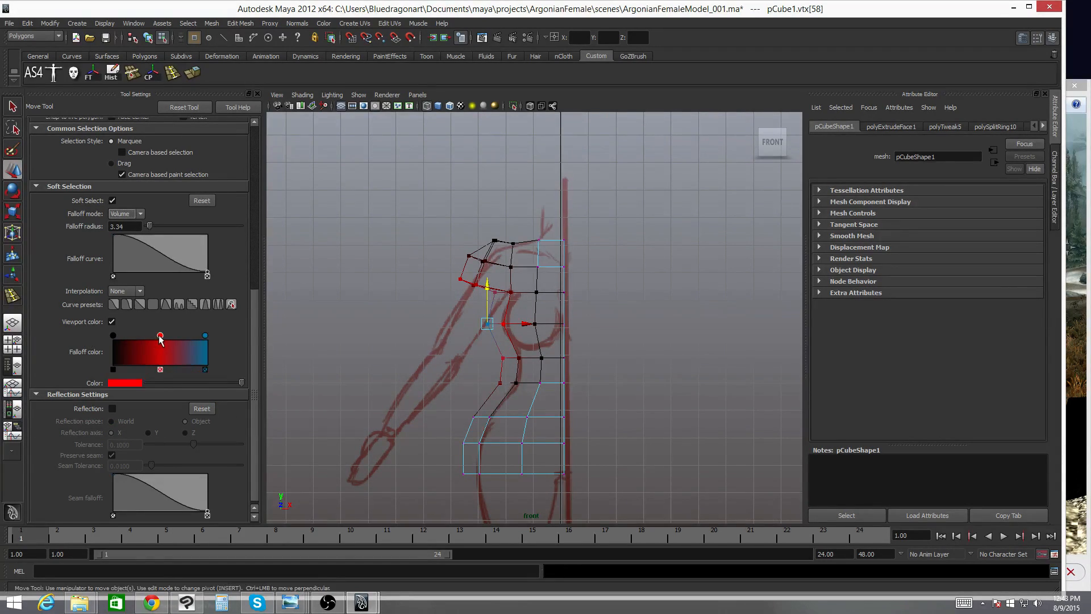
left_click(127, 380)
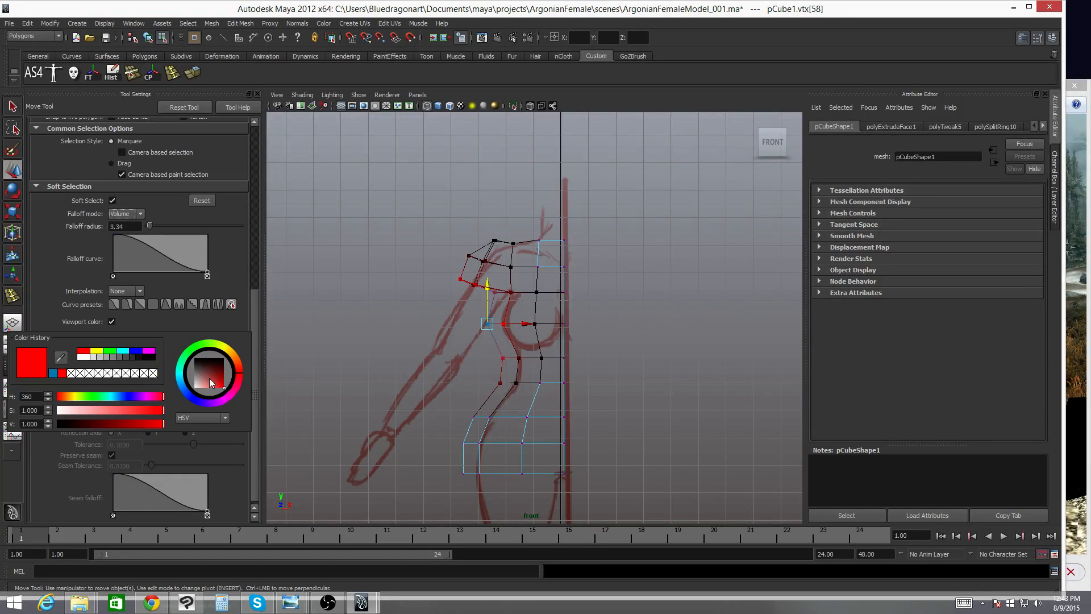
left_click(185, 369)
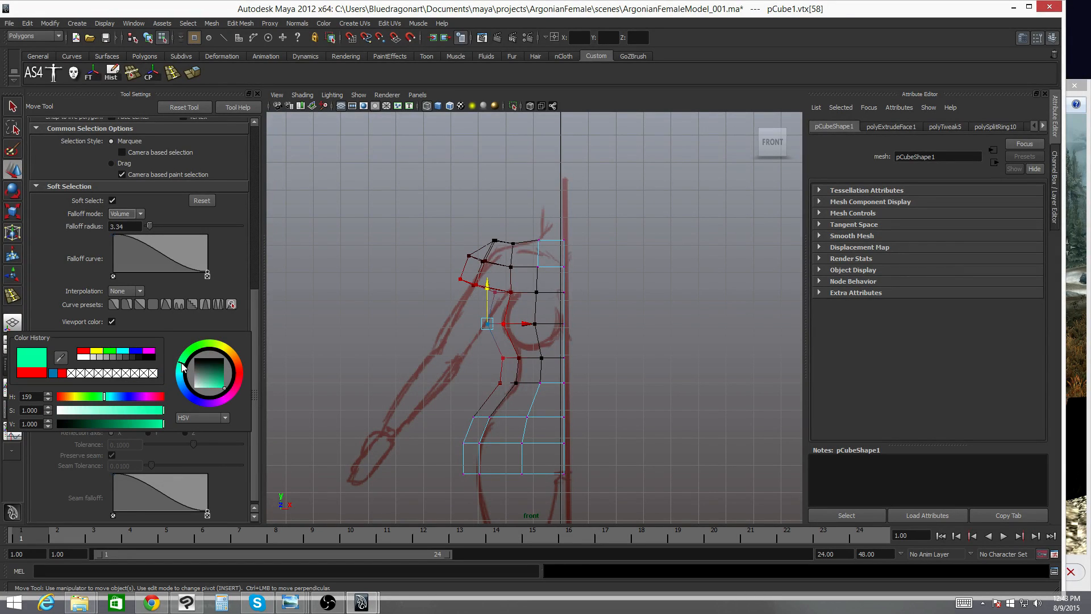
left_click_drag(210, 380, 218, 380)
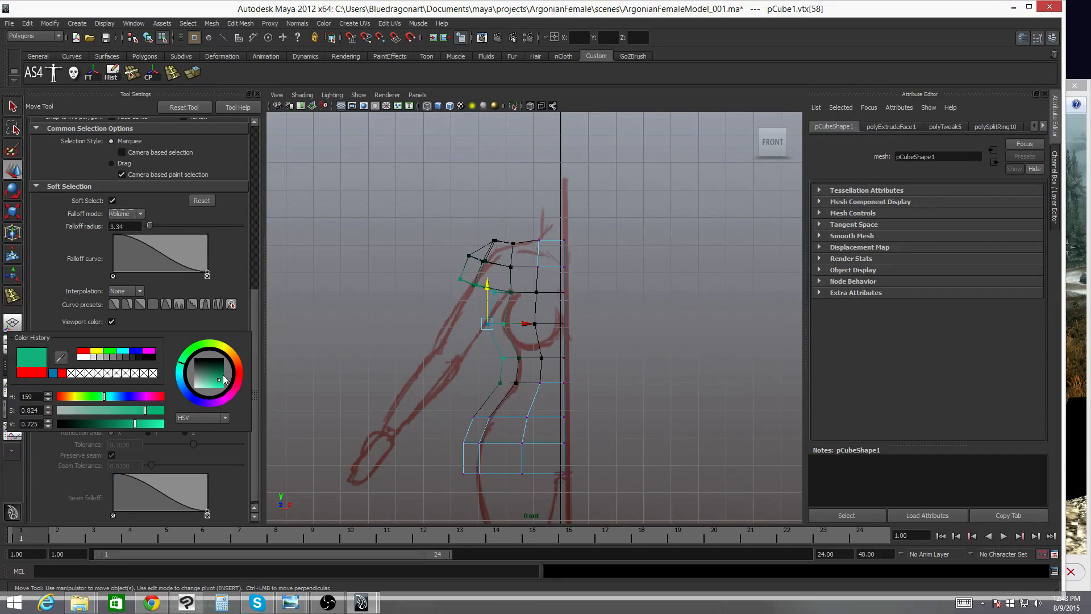
left_click(176, 320)
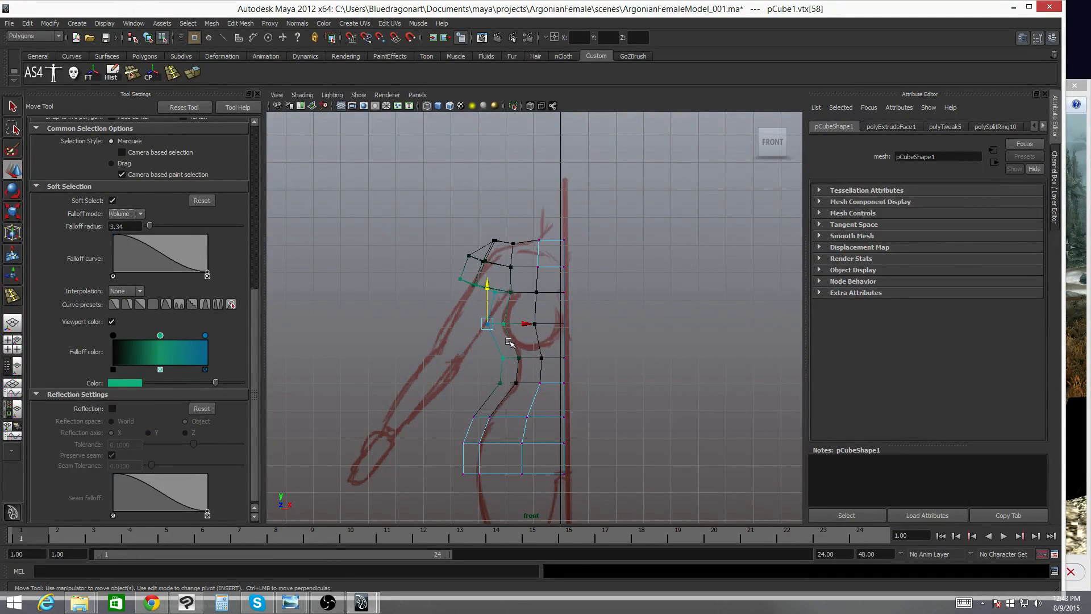
- Set the ramp's outer key to dark blue and nudge the selected vertex slightly outward to test the falloff
left_click(205, 336)
left_click(130, 384)
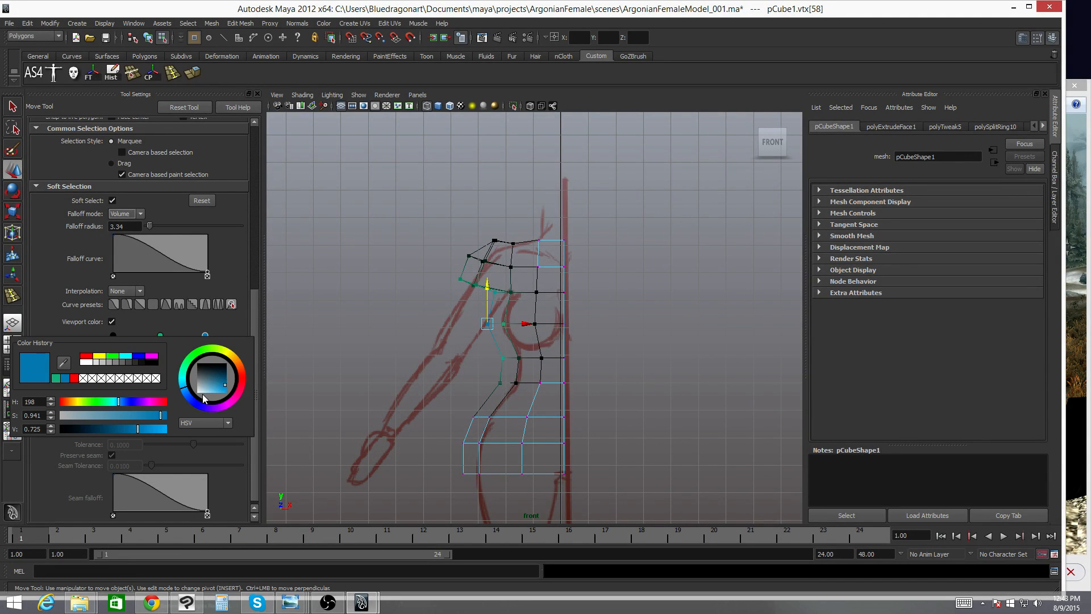
left_click_drag(186, 390, 237, 377)
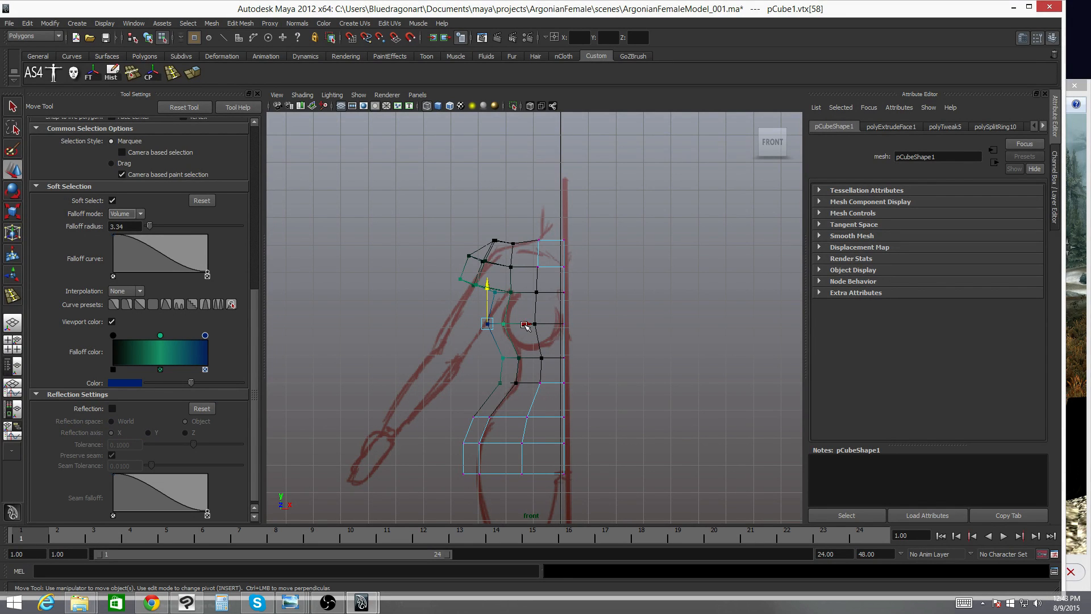
mouse_move(527, 324)
left_mouse_down()
mouse_move(553, 325)
mouse_move(541, 325)
left_mouse_up()
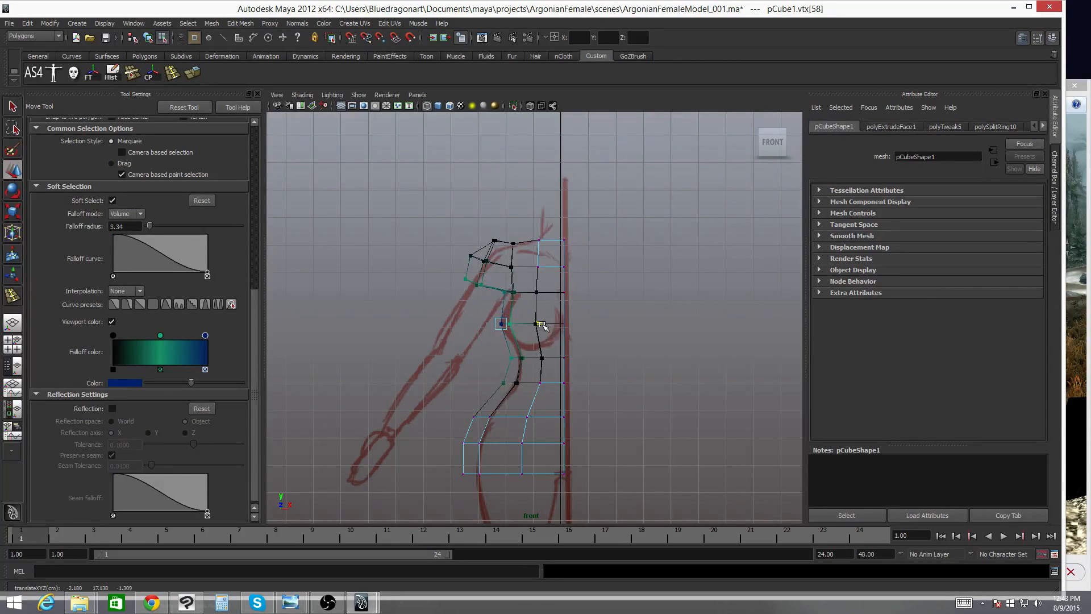
- Change the falloff ramp's middle key to a bright yellow-green
left_click(161, 335)
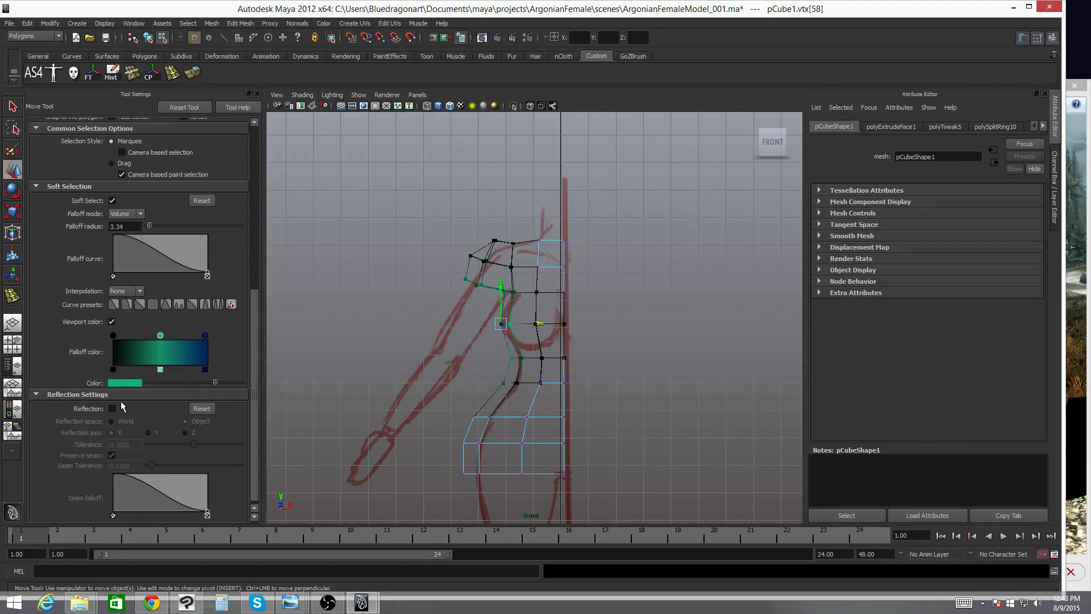
left_click(127, 383)
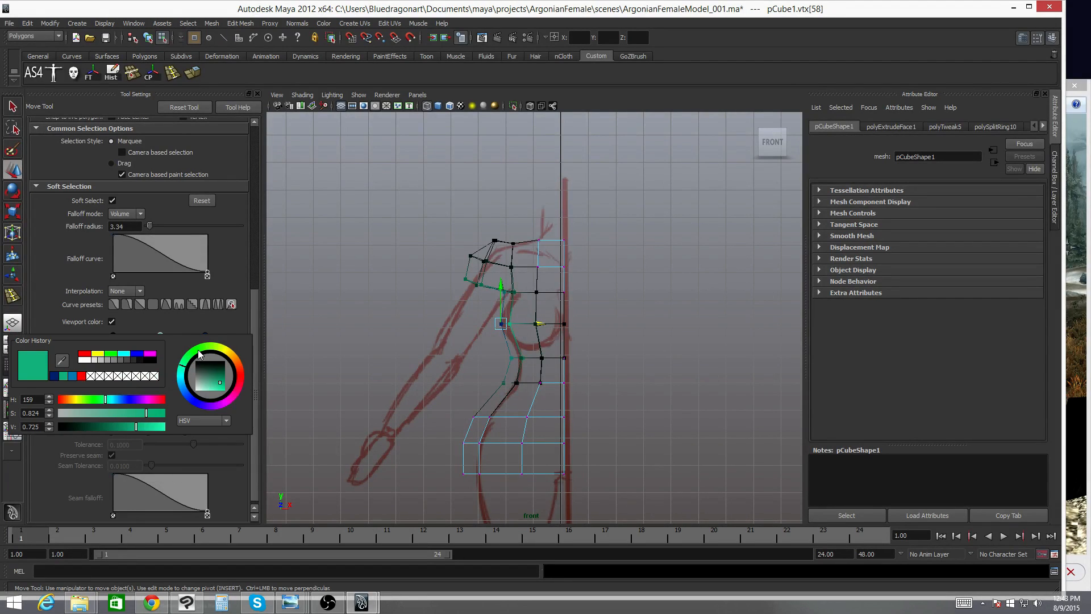
left_click(219, 386)
left_click_drag(218, 386, 229, 388)
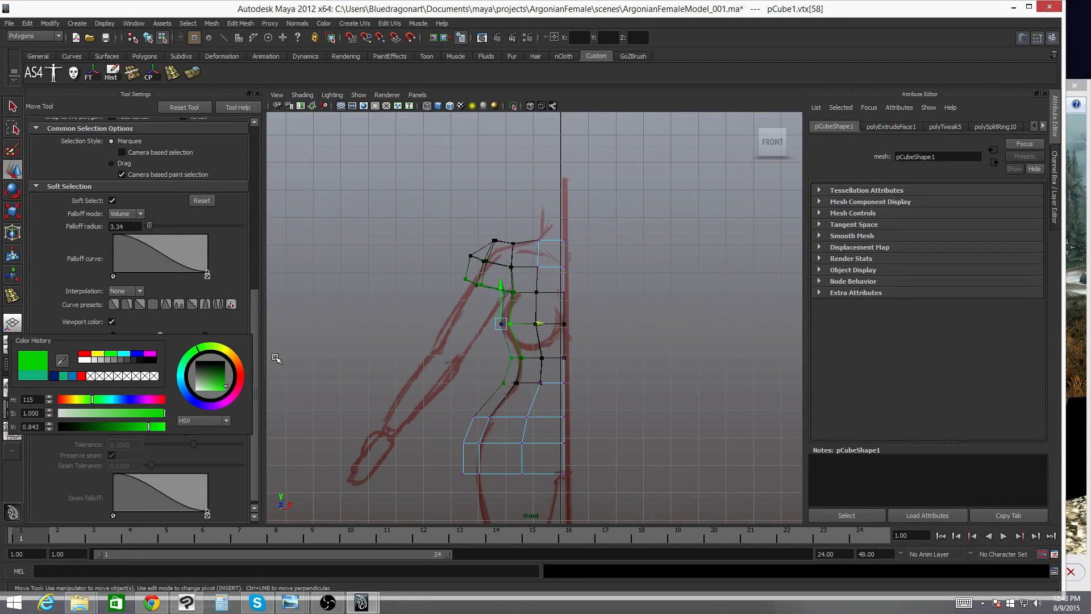
left_click(206, 349)
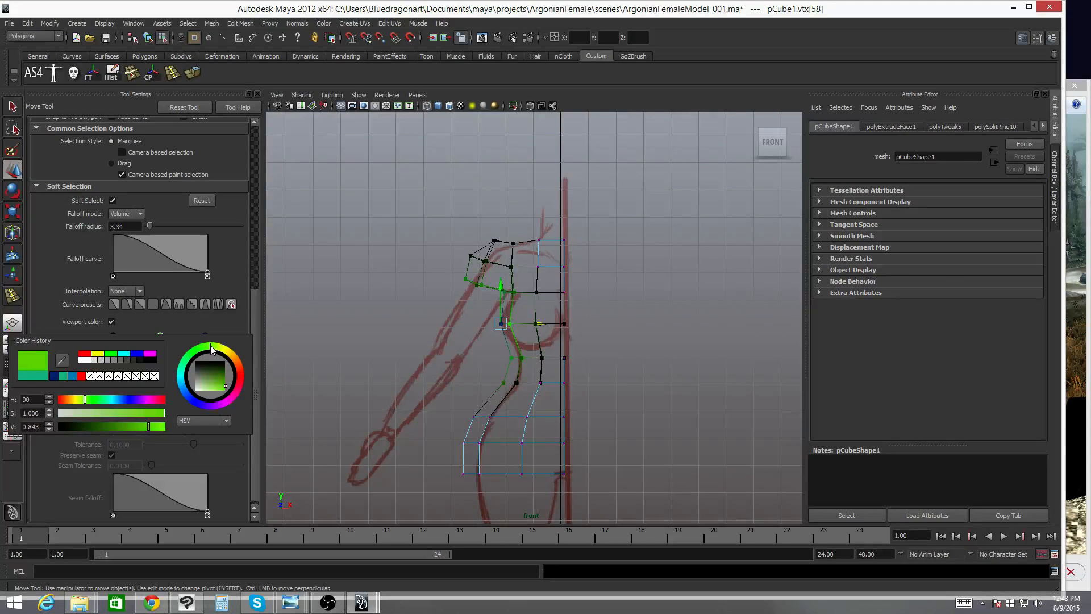
- Set the falloff ramp's inner key to a dark color
left_click(113, 336)
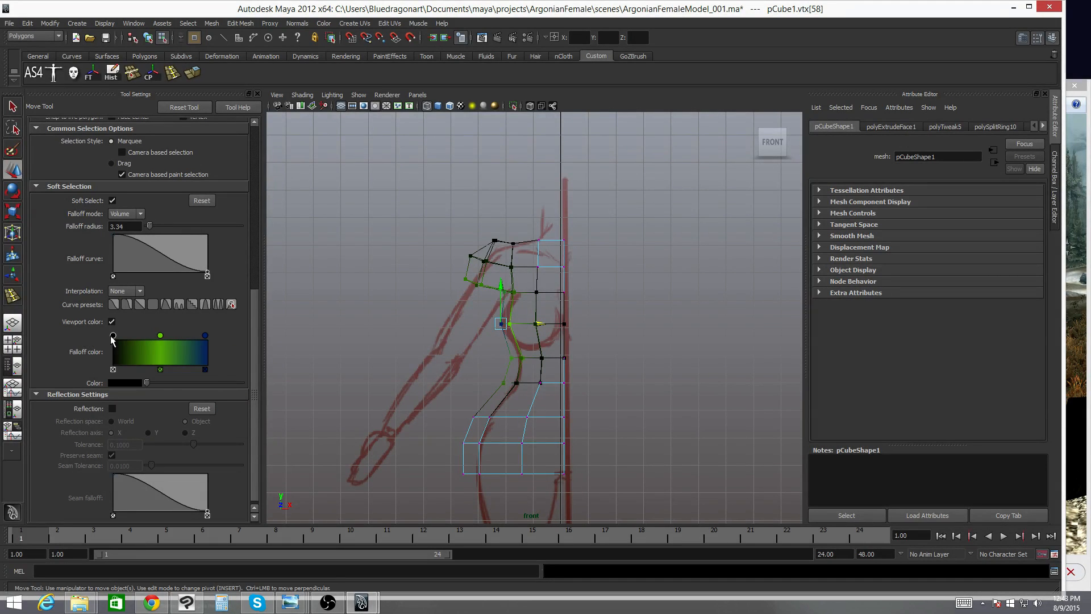
left_click(125, 384)
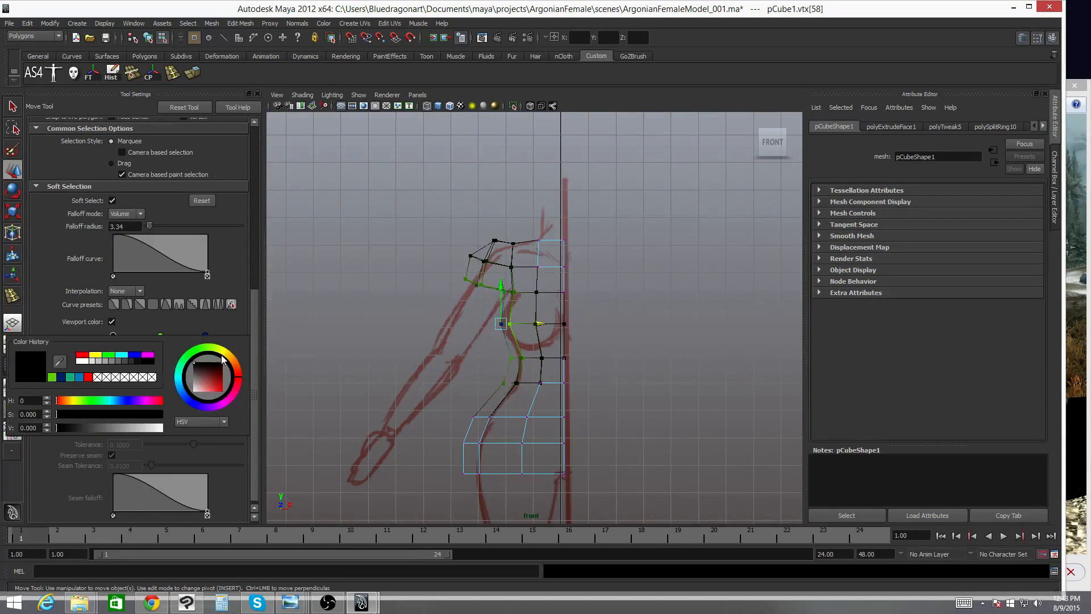
left_click(197, 353)
left_click_drag(213, 380, 221, 374)
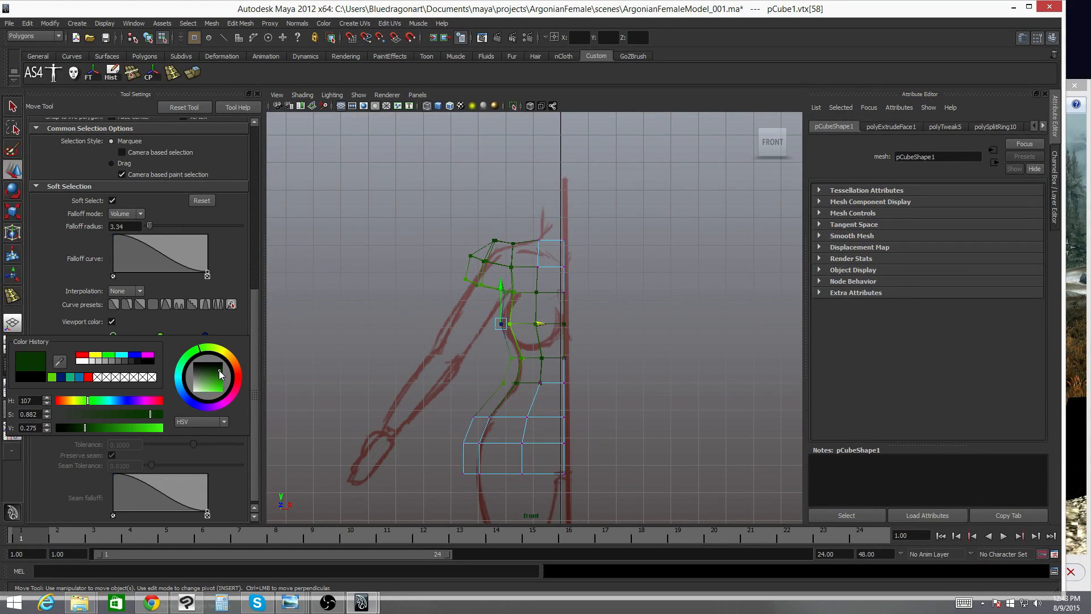
left_click(231, 356)
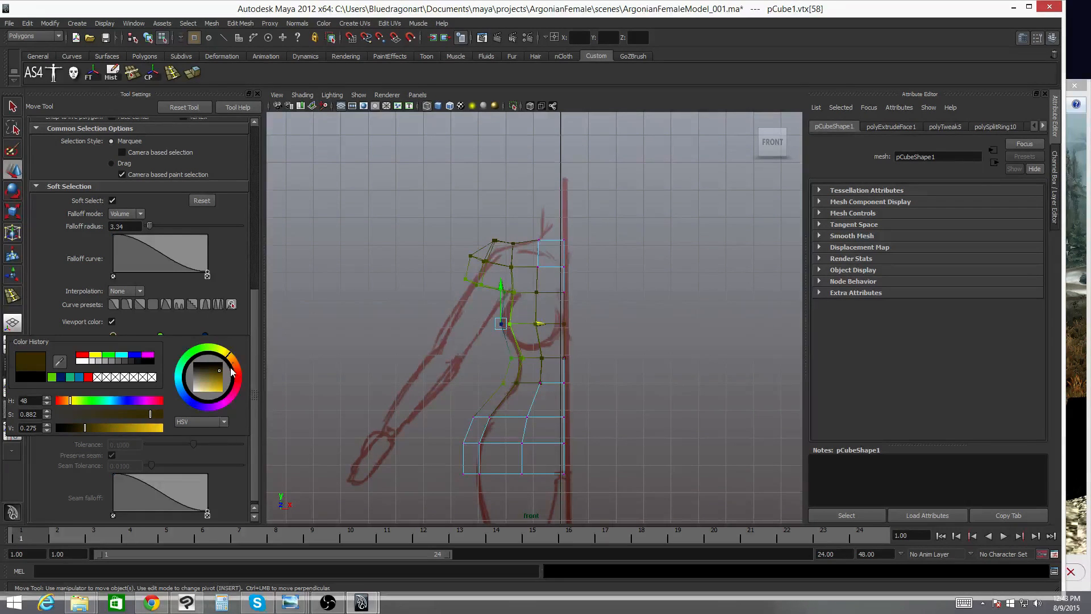
left_click(237, 374)
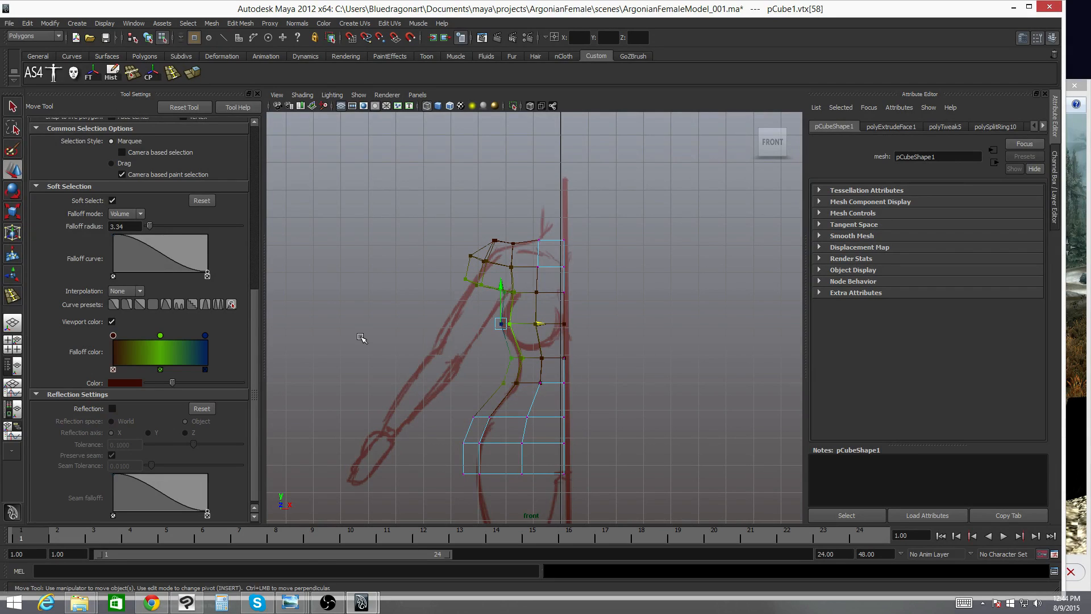
- Set the falloff ramp's outer key color to cyan
left_click(206, 336)
left_click(118, 383)
left_click_drag(192, 379, 221, 396)
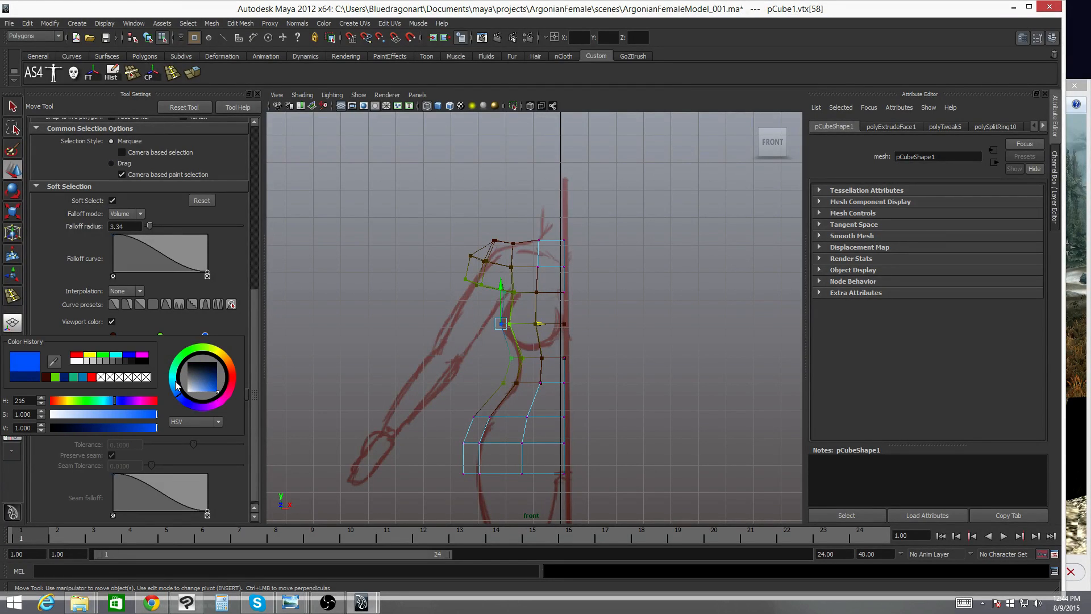
left_click(174, 381)
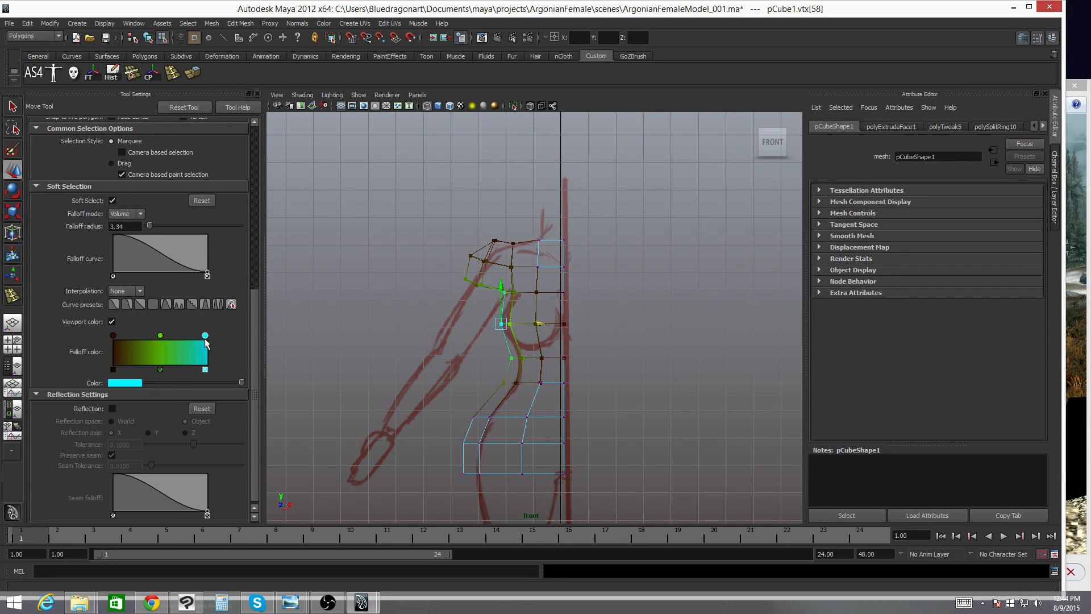
- Change the ramp's middle key color to a golden yellow
left_click(160, 335)
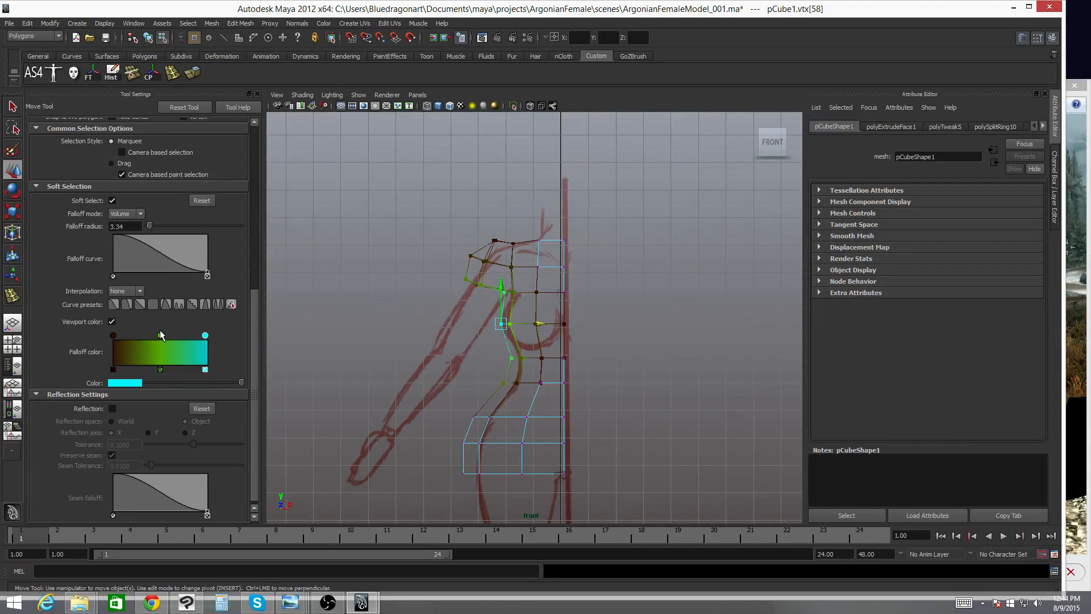
left_click(131, 383)
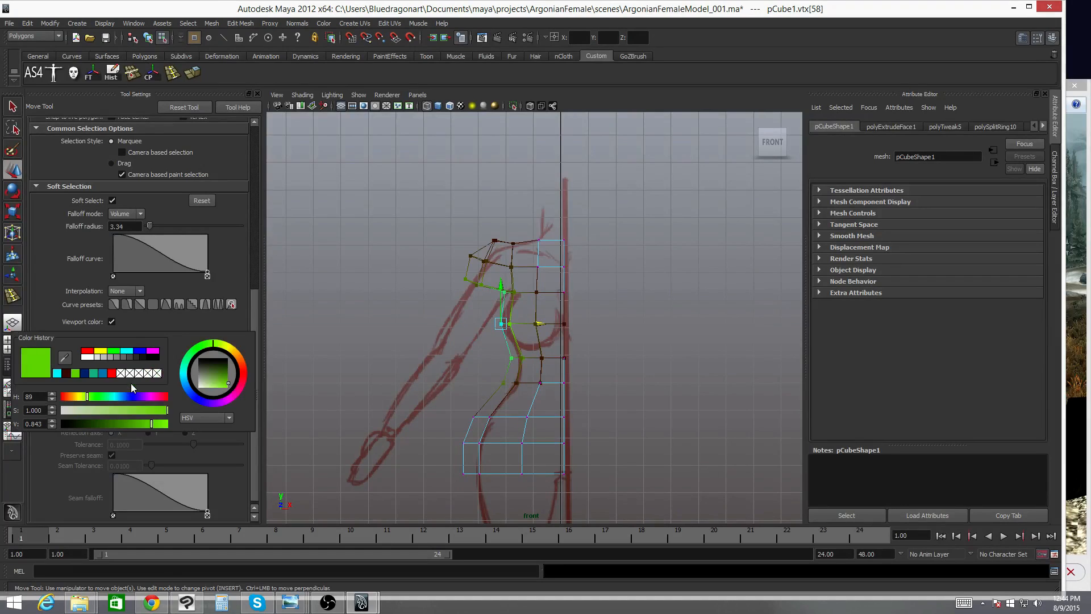
left_click(240, 378)
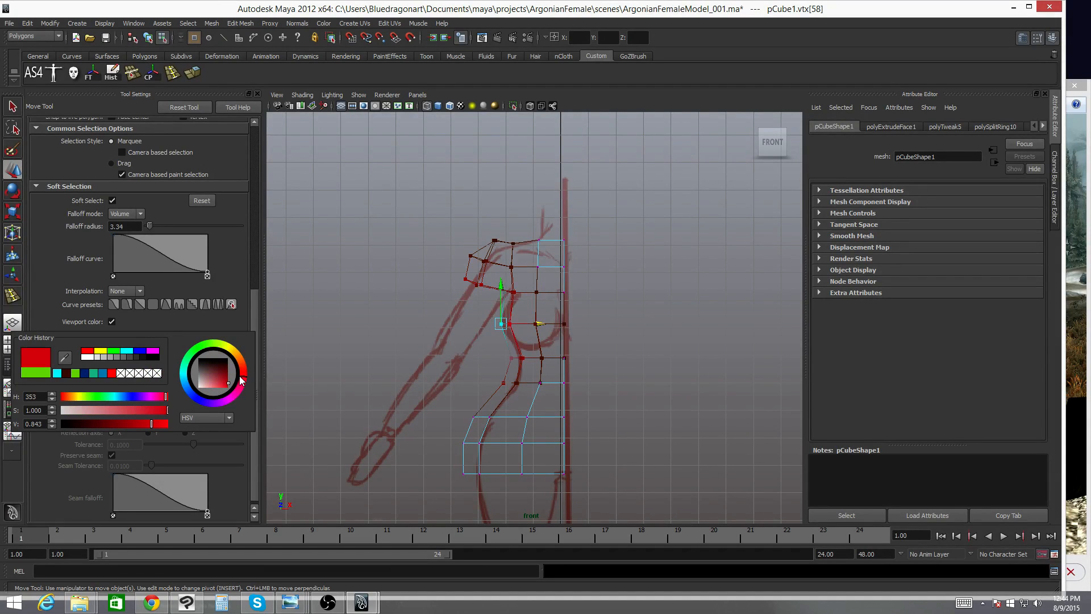
left_click_drag(244, 373, 234, 353)
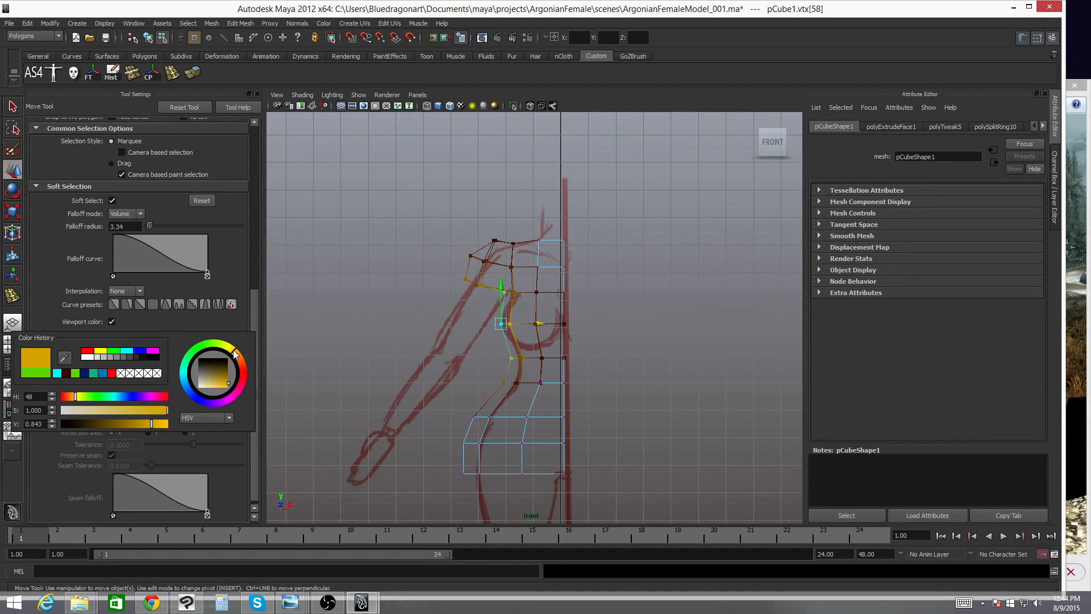
- Recolor the ramp's outer key to bright purple
left_click(205, 336)
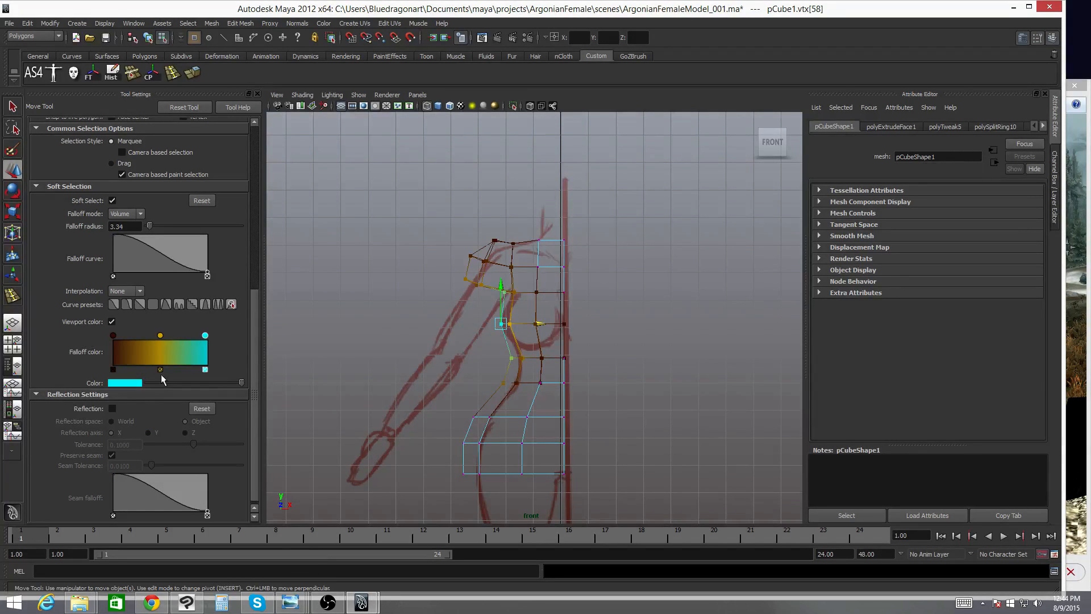
left_click(125, 383)
left_click_drag(92, 405, 140, 403)
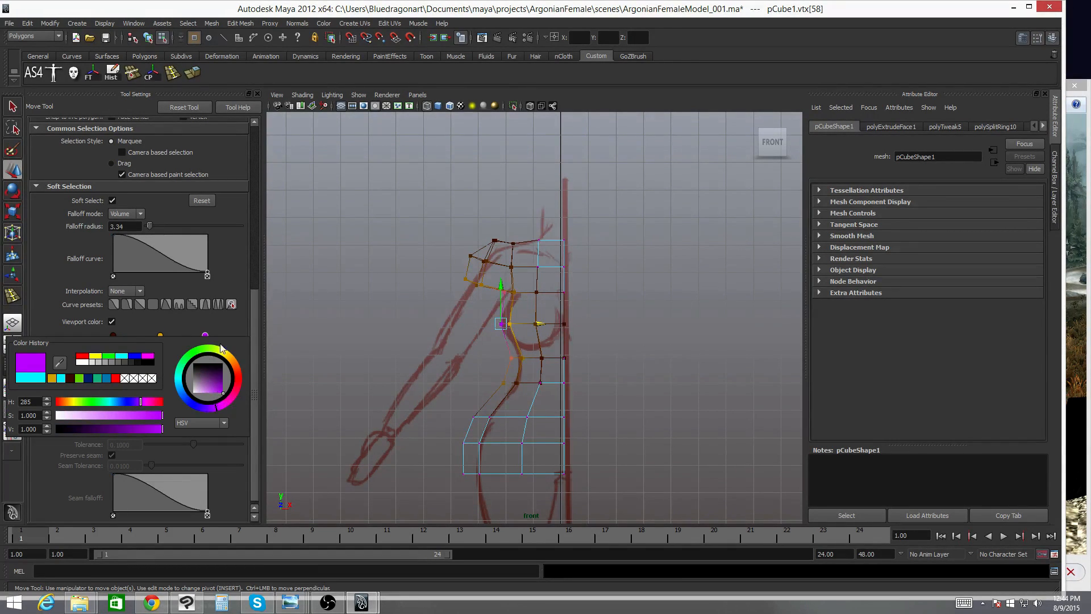
- Set the ramp's middle key to a dark desaturated purple
left_click(160, 336)
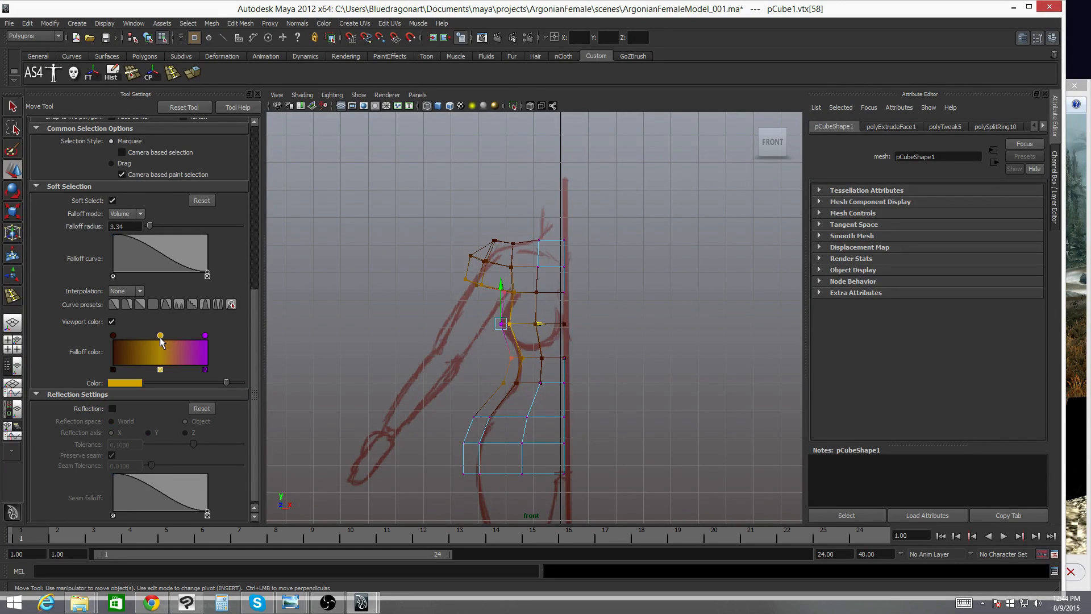
left_click(134, 382)
left_click(232, 388)
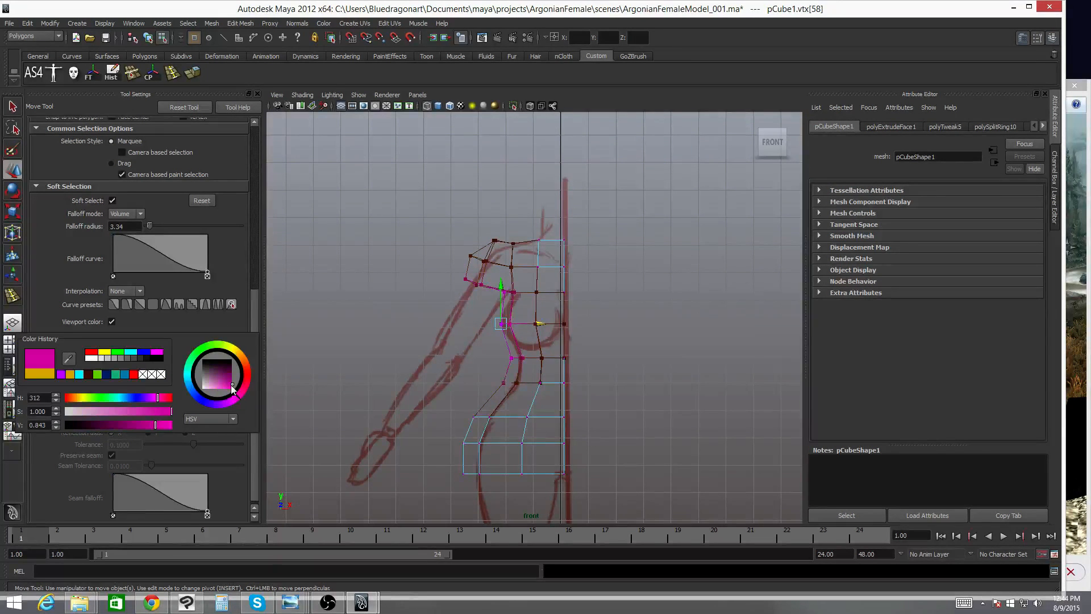
left_click_drag(232, 388, 235, 382)
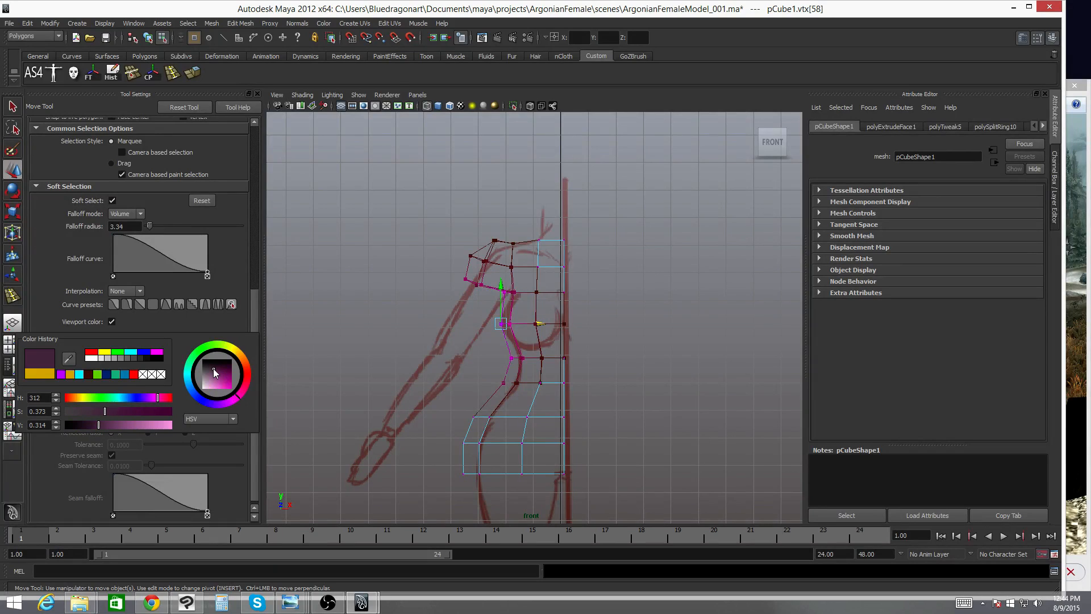
left_click_drag(213, 369, 214, 371)
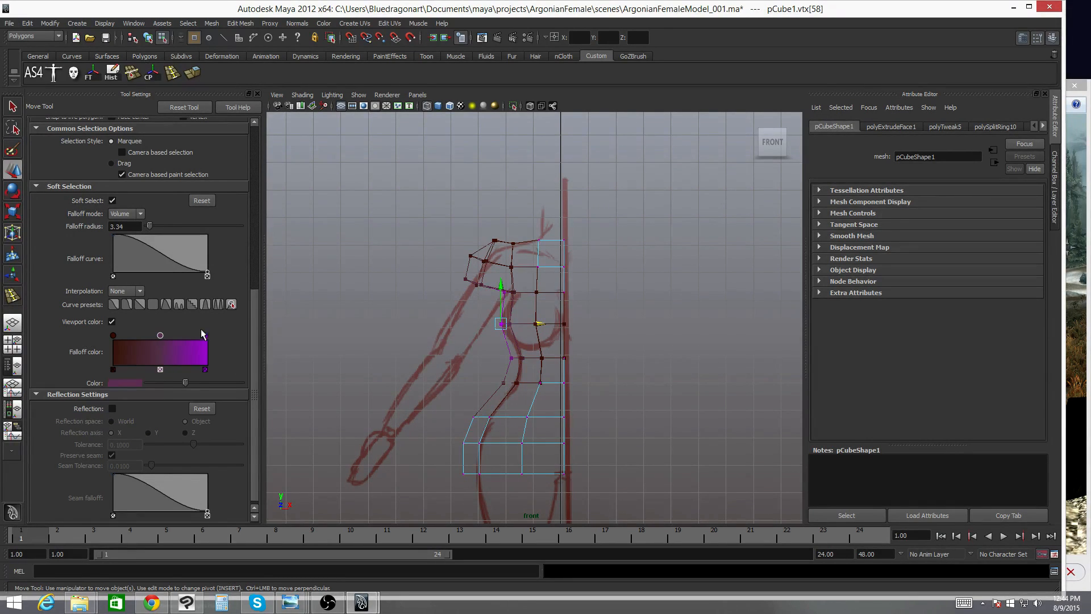
- Set the ramp's outer key to bright magenta
left_click(205, 336)
left_click(125, 383)
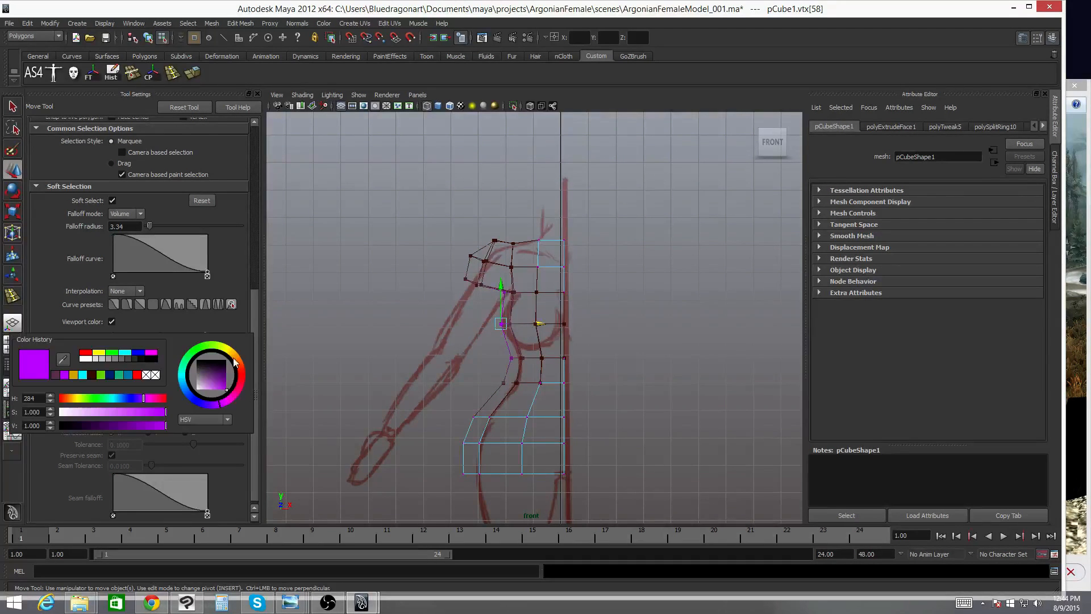
left_click_drag(223, 400, 231, 401)
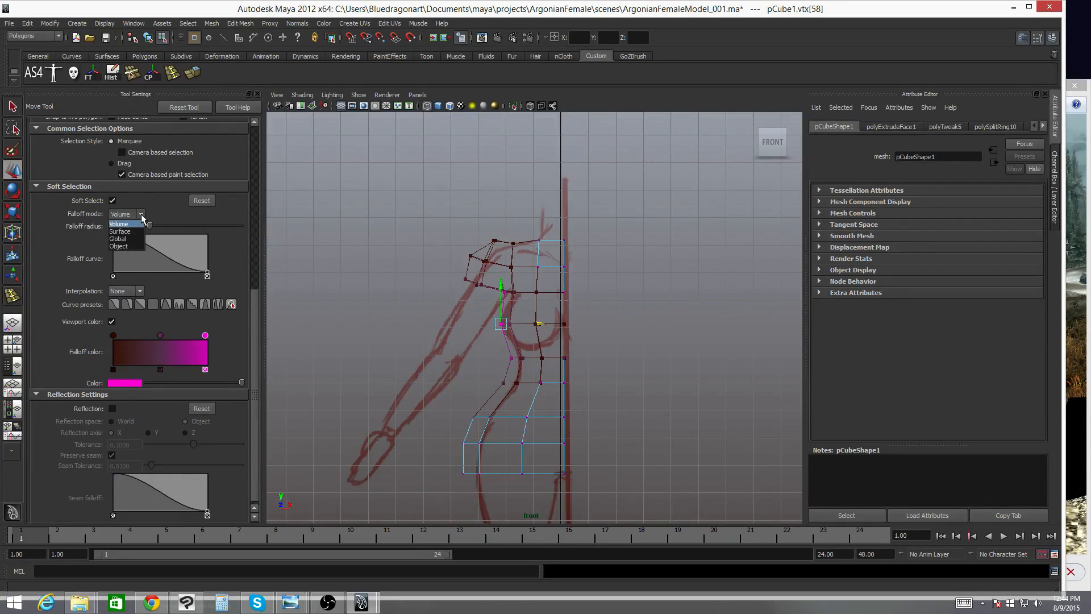
- Switch the soft selection falloff mode to Surface and shrink the falloff radius to about 2.54
left_click(128, 231)
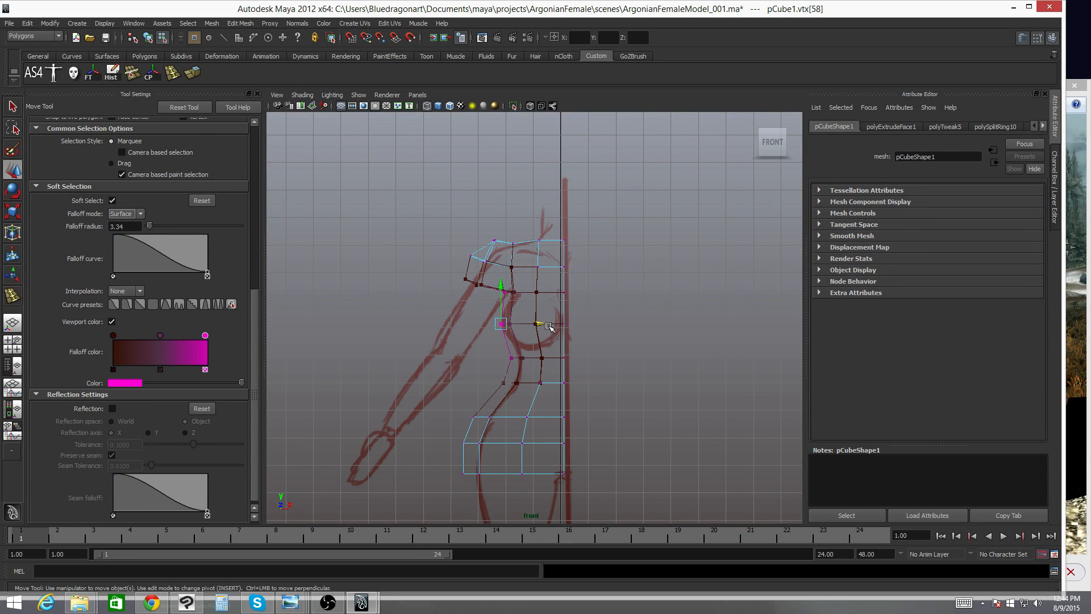
mouse_move(549, 328)
left_mouse_down()
mouse_move(505, 325)
mouse_move(608, 315)
mouse_move(547, 316)
mouse_move(570, 316)
mouse_move(550, 326)
left_mouse_up()
key("b")
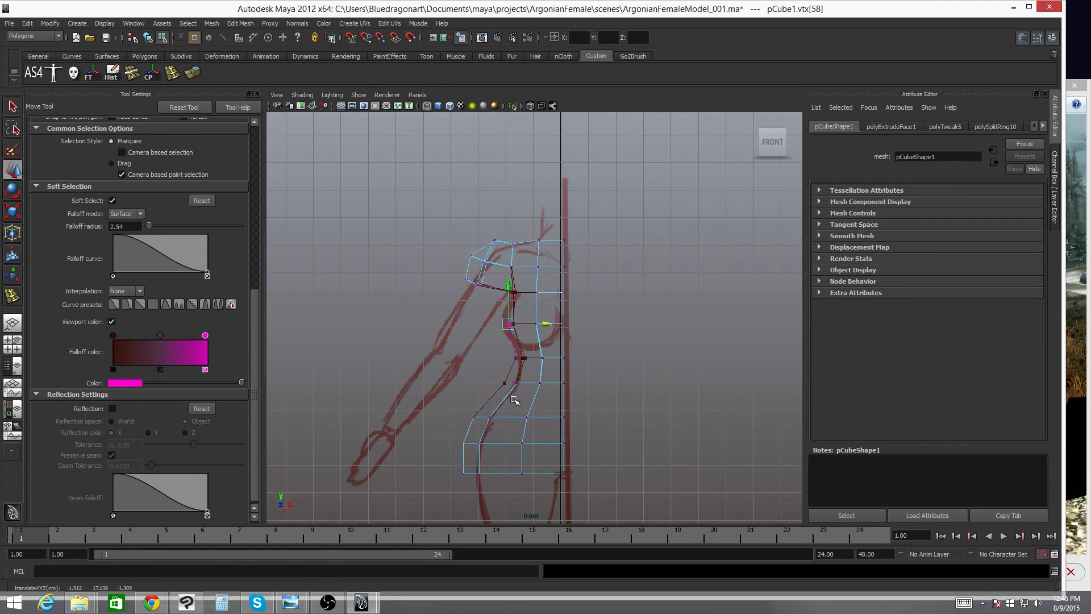
- Push the waist vertices outward with soft selection, widening the falloff radius to about 4.63
left_click(504, 383)
left_click_drag(541, 383, 549, 382)
left_click(477, 417)
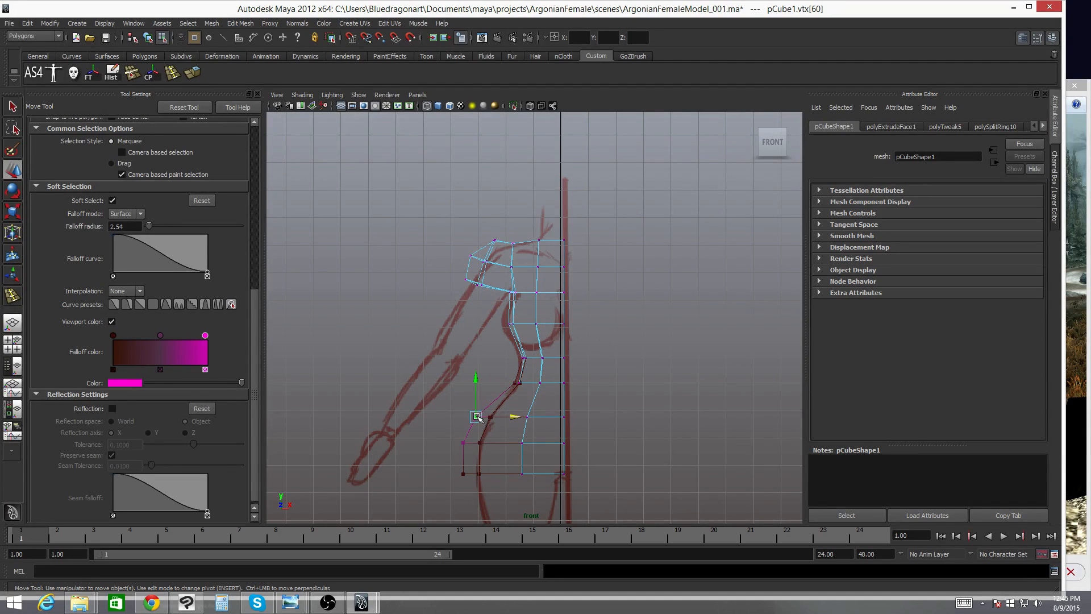
left_click_drag(478, 419, 522, 416)
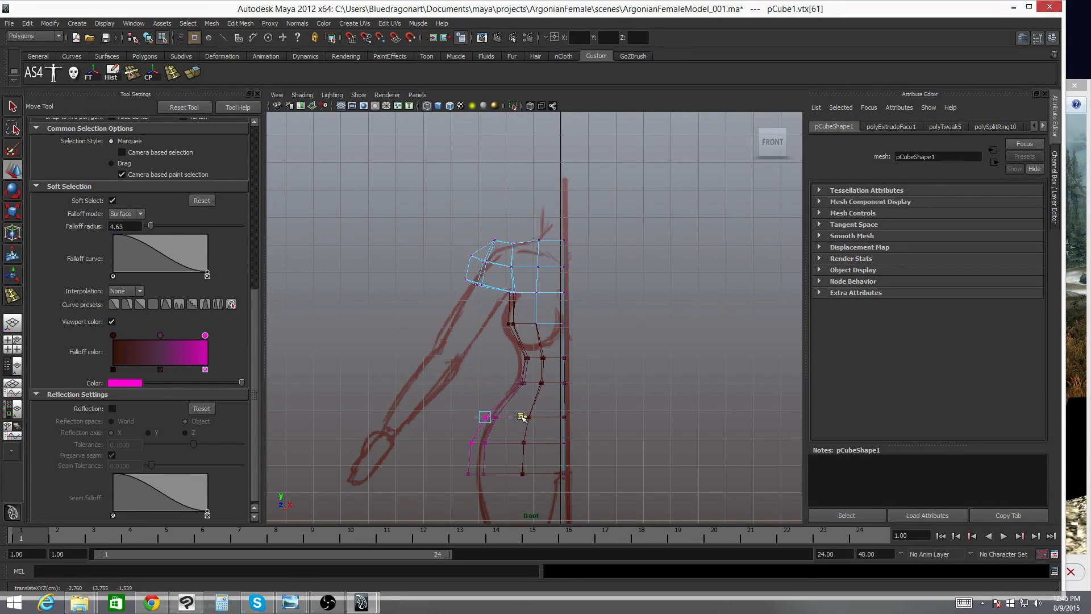
left_click(519, 382)
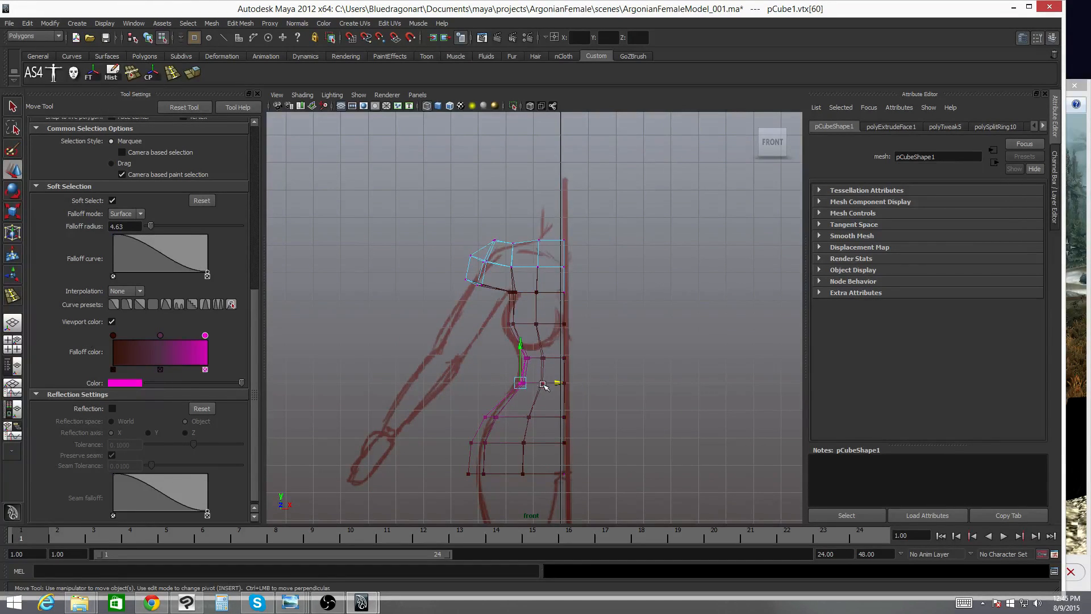
mouse_move(543, 385)
left_mouse_down()
mouse_move(519, 385)
mouse_move(571, 385)
mouse_move(560, 383)
mouse_move(569, 312)
mouse_move(602, 306)
mouse_move(561, 362)
mouse_move(621, 360)
mouse_move(616, 316)
mouse_move(519, 358)
mouse_move(555, 361)
mouse_move(556, 370)
mouse_move(531, 295)
mouse_move(532, 342)
left_mouse_up()
- Check the torso in shaded mode and return to the wireframe front view
key("space")
key("5")
key("space")
middle_click_drag(502, 281, 521, 312, "alt")
key("4")
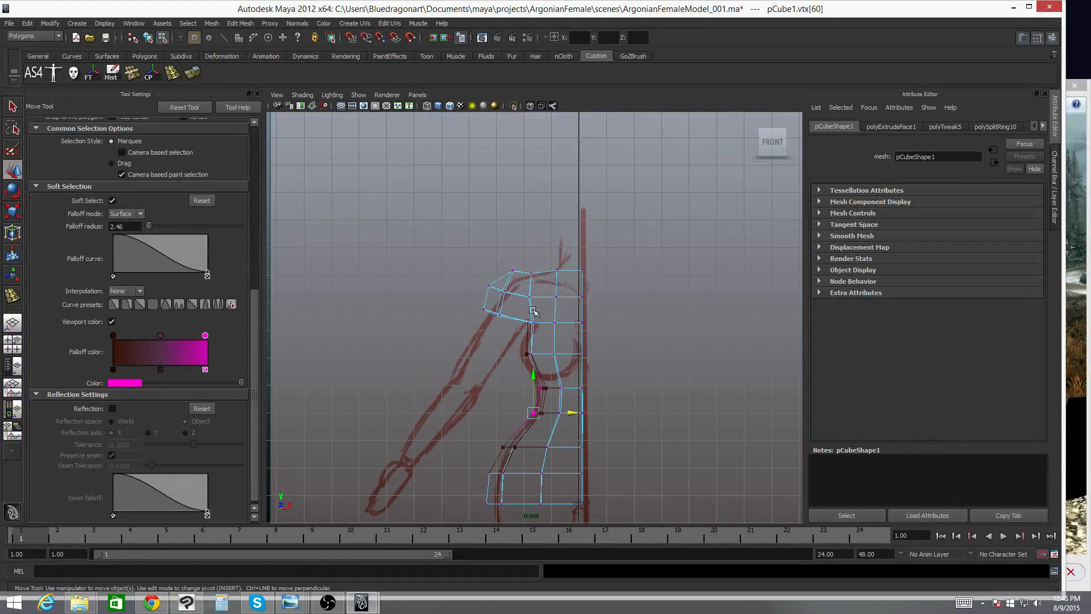
- Select the outer shoulder vertex, widen the falloff radius to about 5.45, and try falloff curve presets
left_click(489, 286)
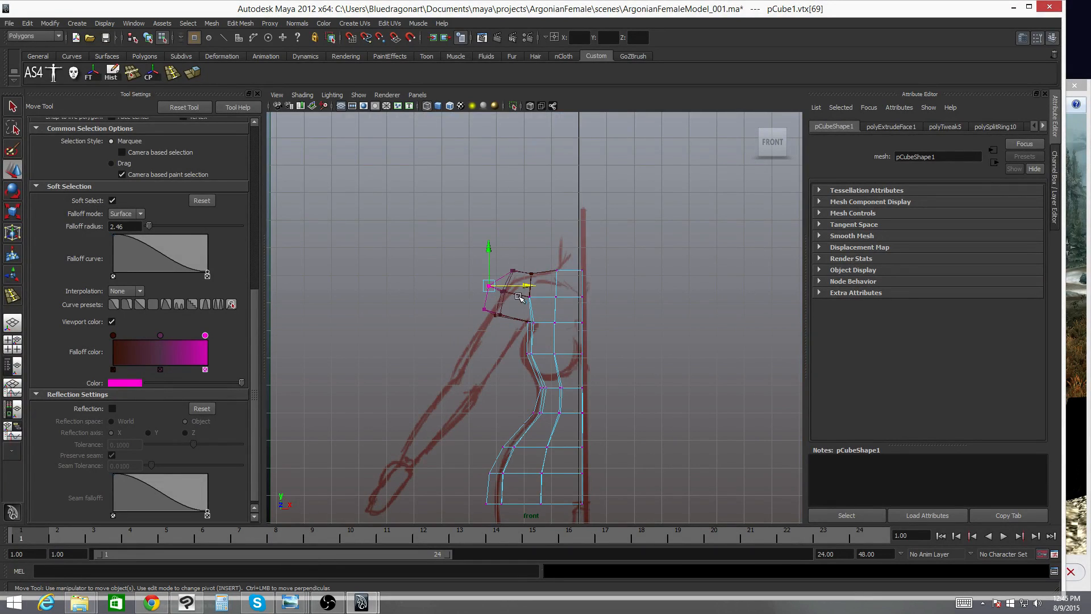
left_click_drag(478, 298, 653, 310)
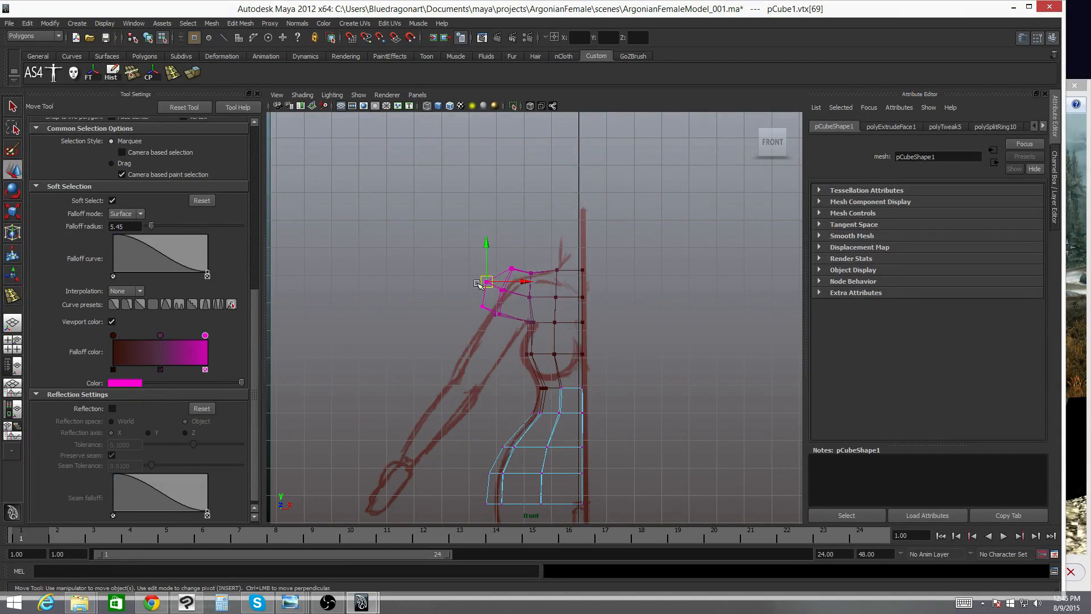
left_click(115, 303)
left_click(130, 306)
left_click(148, 301)
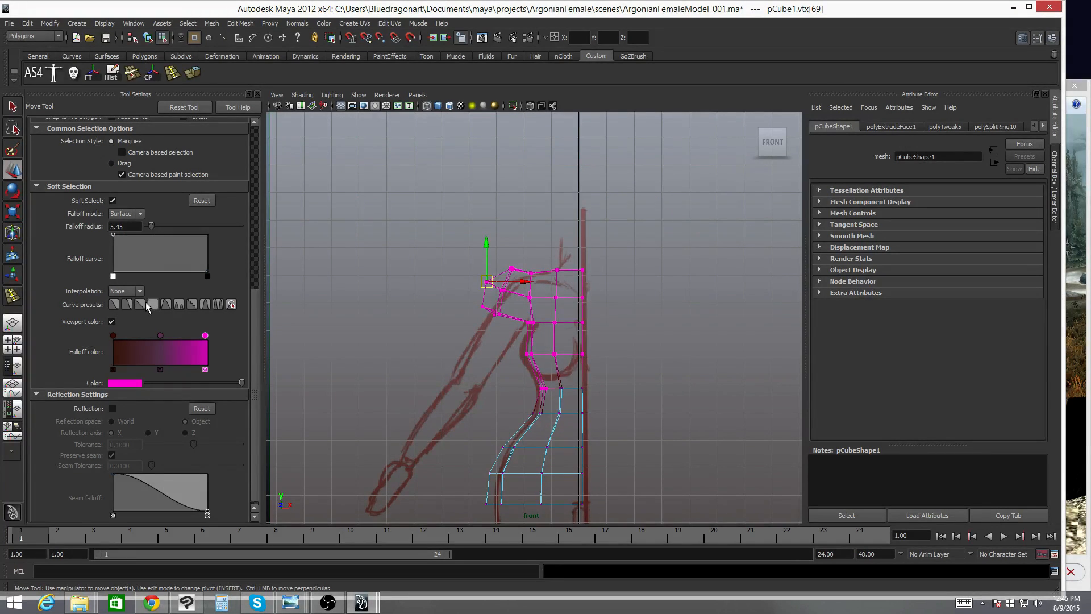
left_click(129, 307)
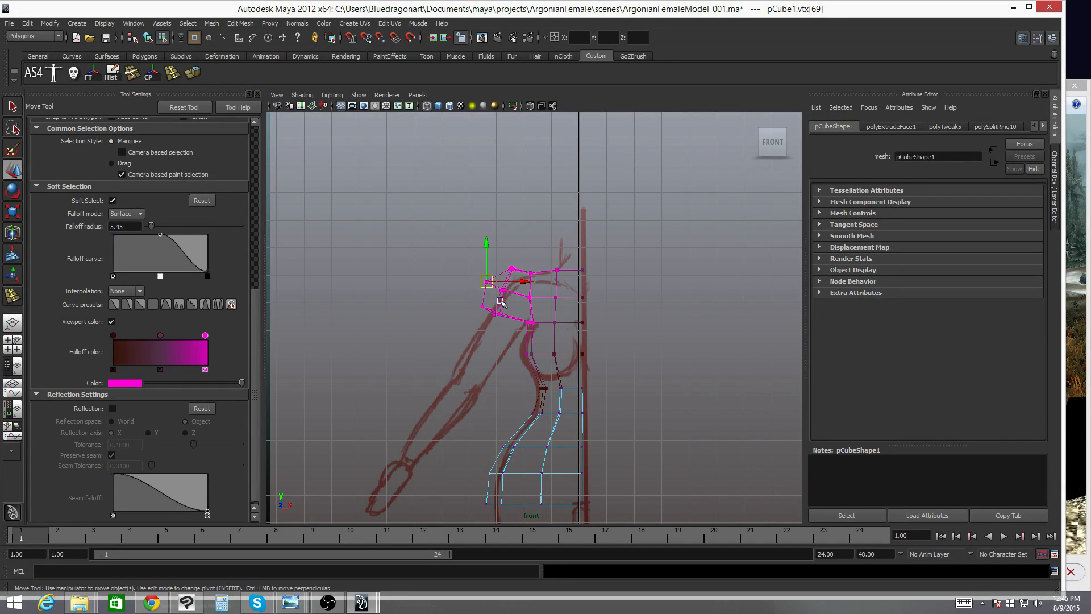
- Move the shoulder vertex outward, undo it, and reduce the falloff radius to about 2.77
left_click_drag(487, 282, 570, 288)
key("ctrl+z")
key("b")
left_click_drag(501, 289, 494, 284)
- Reselect the outer shoulder vertex, re-enable soft selection and set its falloff radius to about 3.06
left_click(540, 278)
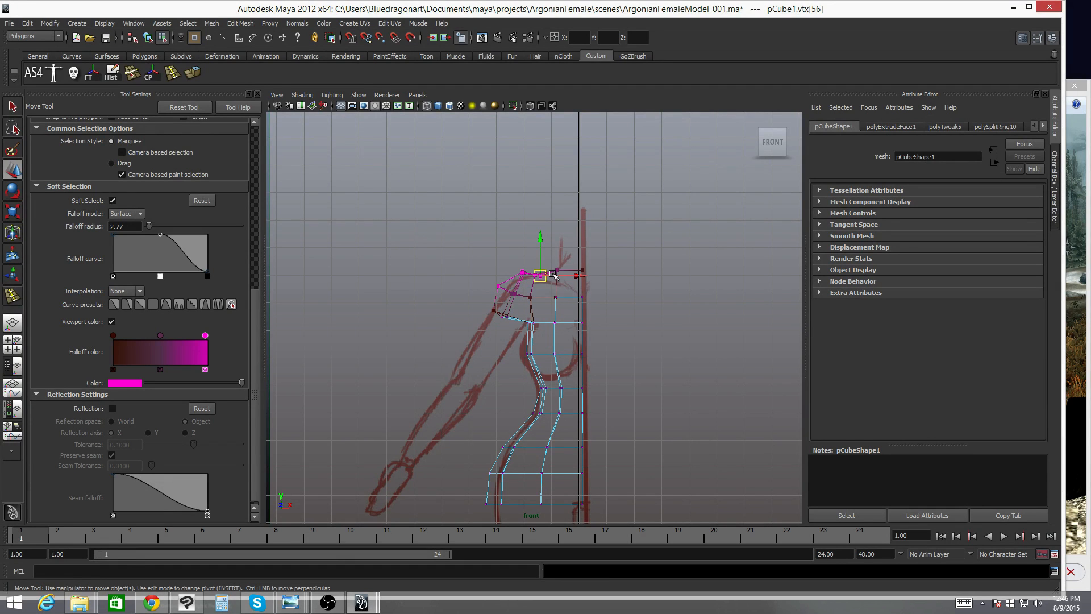
key("b")
left_click(545, 238)
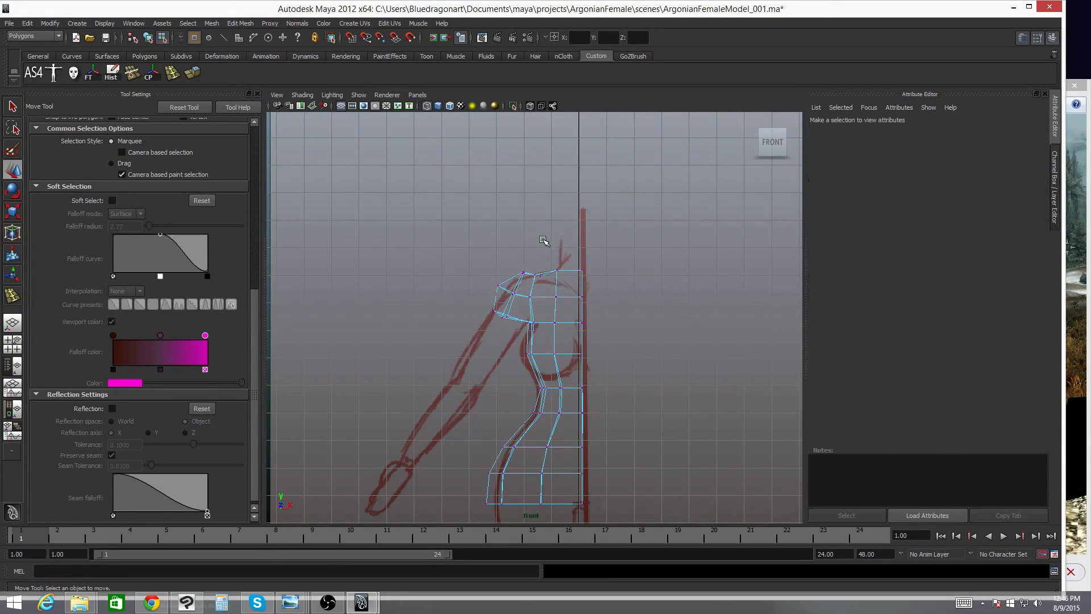
key("ctrl+z")
left_click_drag(542, 237, 542, 236)
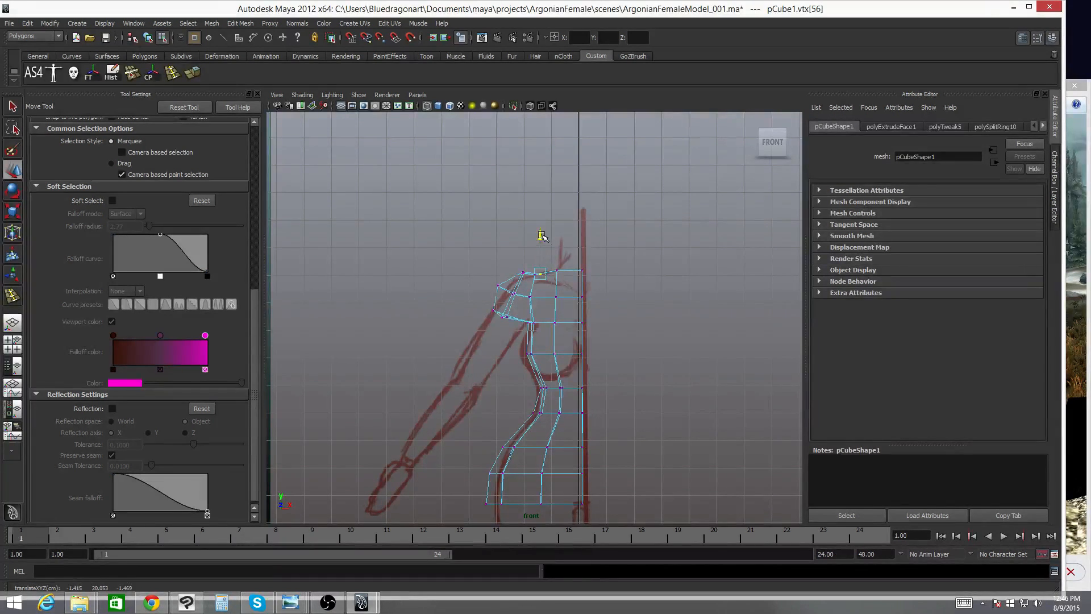
left_click(497, 285)
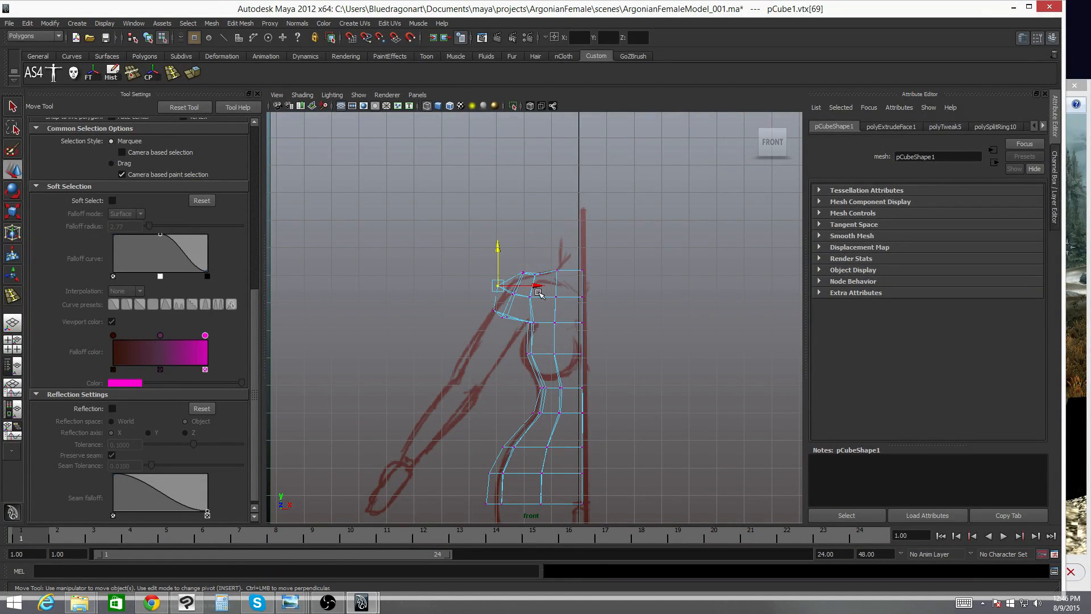
key("b")
mouse_move(539, 293)
left_mouse_down()
mouse_move(534, 269)
mouse_move(590, 296)
mouse_move(538, 276)
mouse_move(554, 271)
mouse_move(548, 257)
mouse_move(547, 268)
left_mouse_up()
- Inspect the shoulder in shaded perspective view and select the top shoulder vertex
key("space")
key("5")
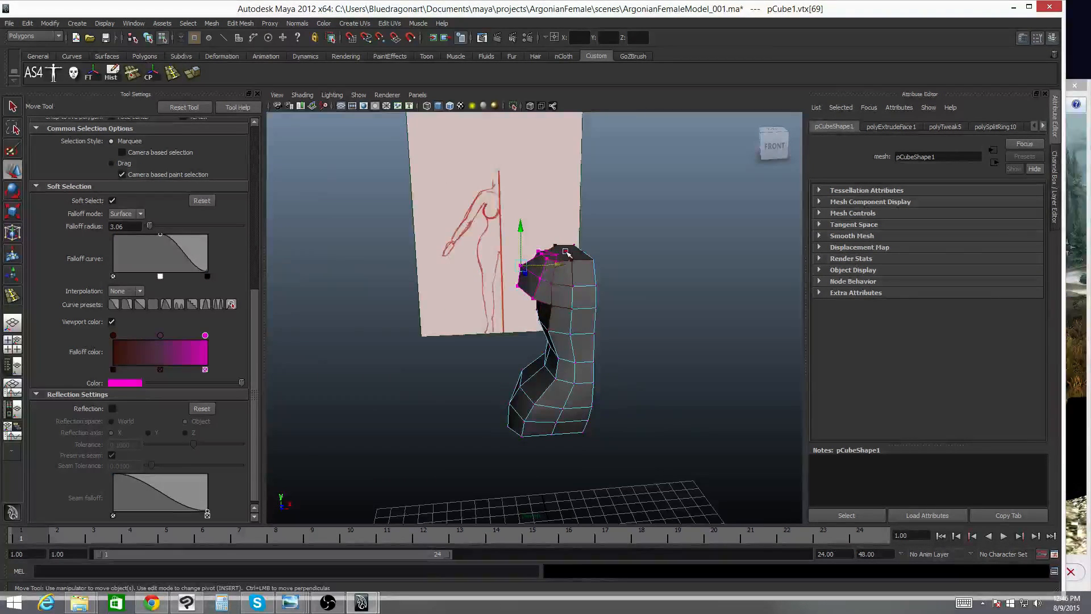
left_click(566, 251)
left_click_drag(568, 217, 569, 215)
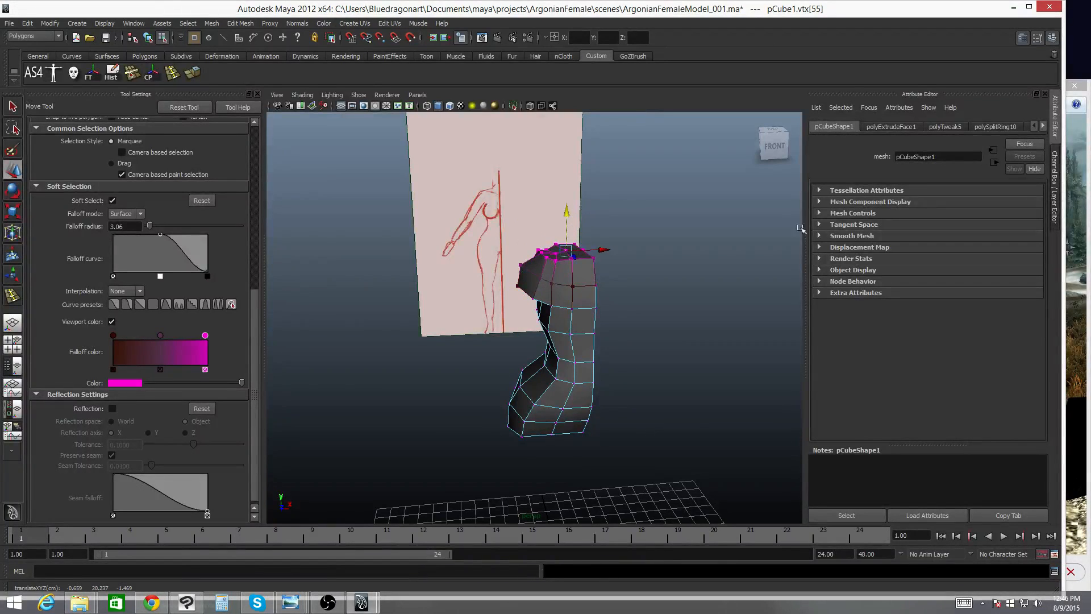
- Narrow the Maya window to show the Argonian reference image beside it and return to the wireframe front view
left_click_drag(1065, 69, 945, 78)
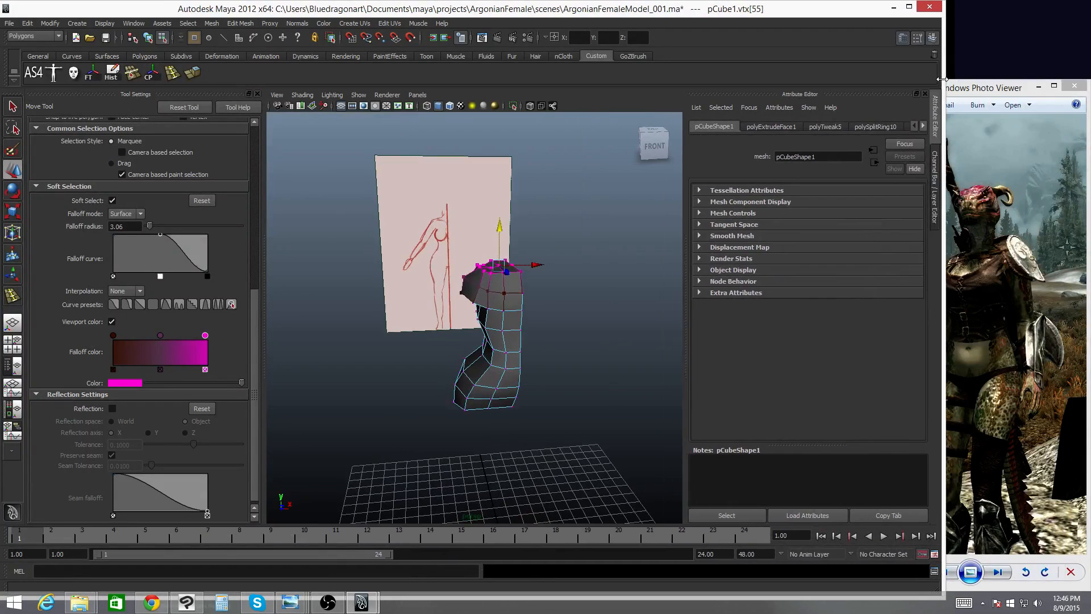
left_click(561, 292)
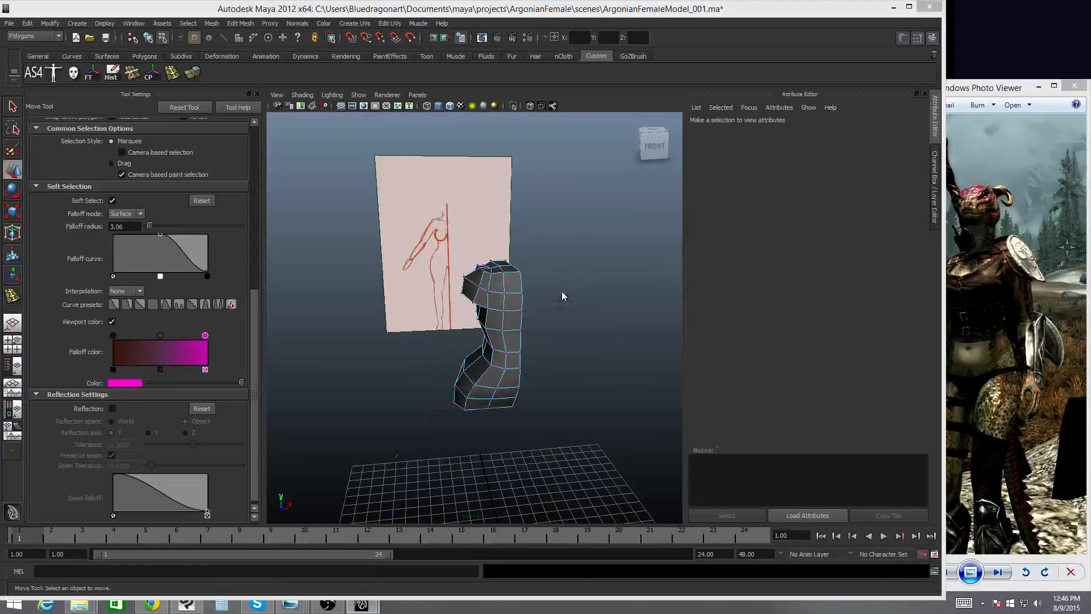
key("space")
left_click_drag(563, 294, 511, 309)
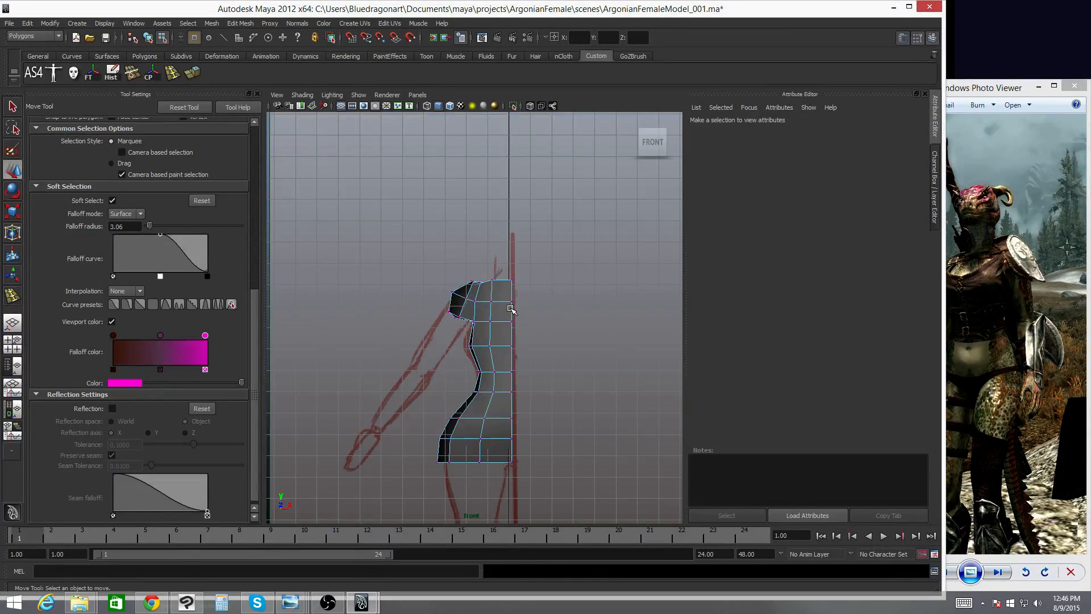
key("4")
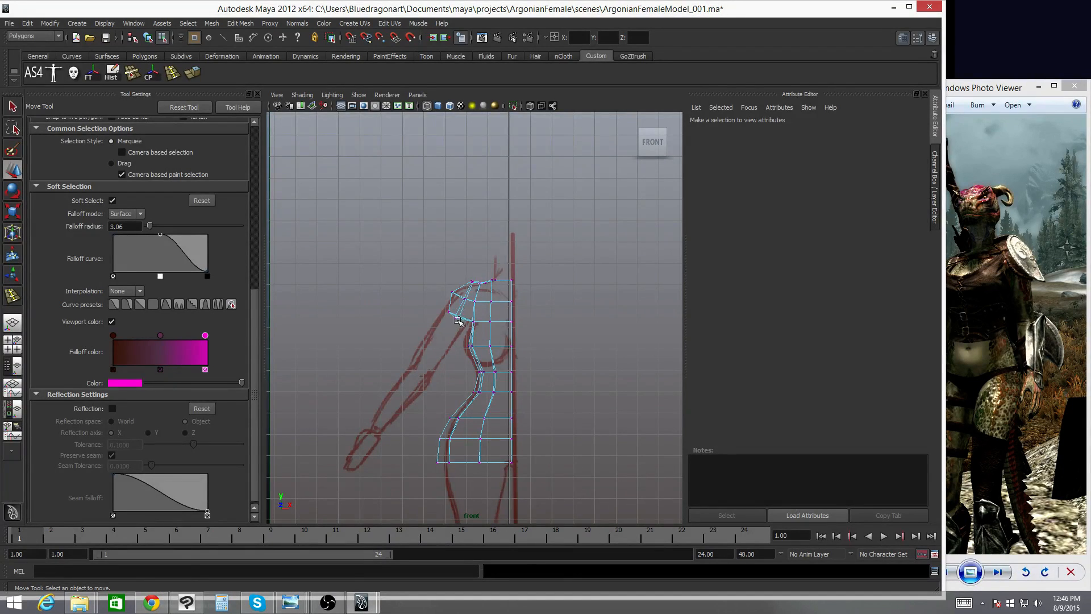
- Select the front shoulder vertex and, with soft selection off, move it down in the front view
key("space")
mouse_move(460, 322)
left_mouse_down()
mouse_move(461, 306)
mouse_move(531, 268)
left_mouse_up()
key("5")
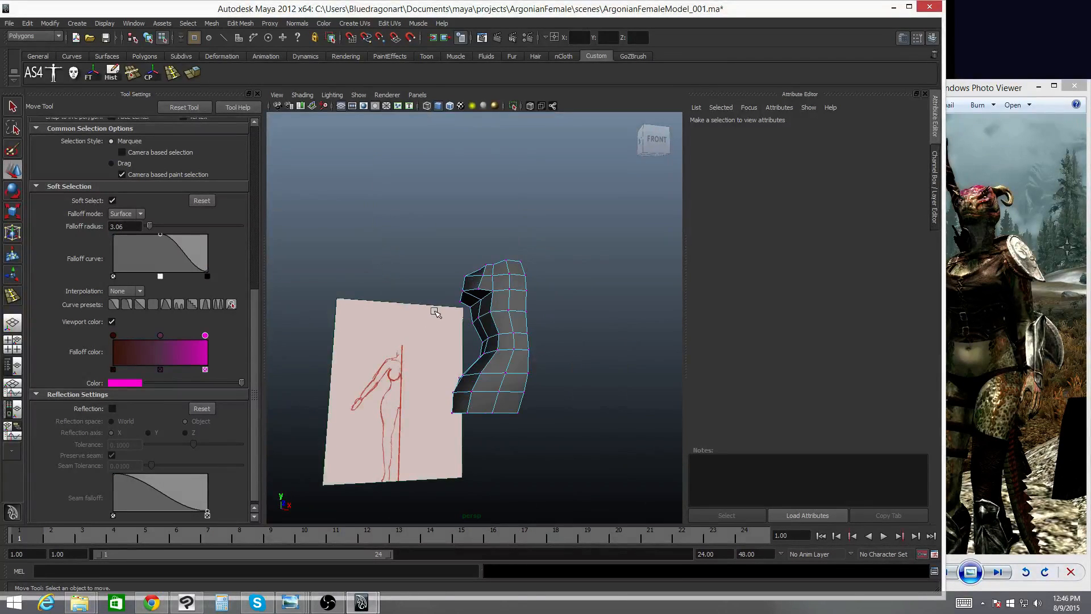
right_click_drag(434, 311, 585, 297, "alt")
left_click_drag(585, 298, 575, 282, "alt")
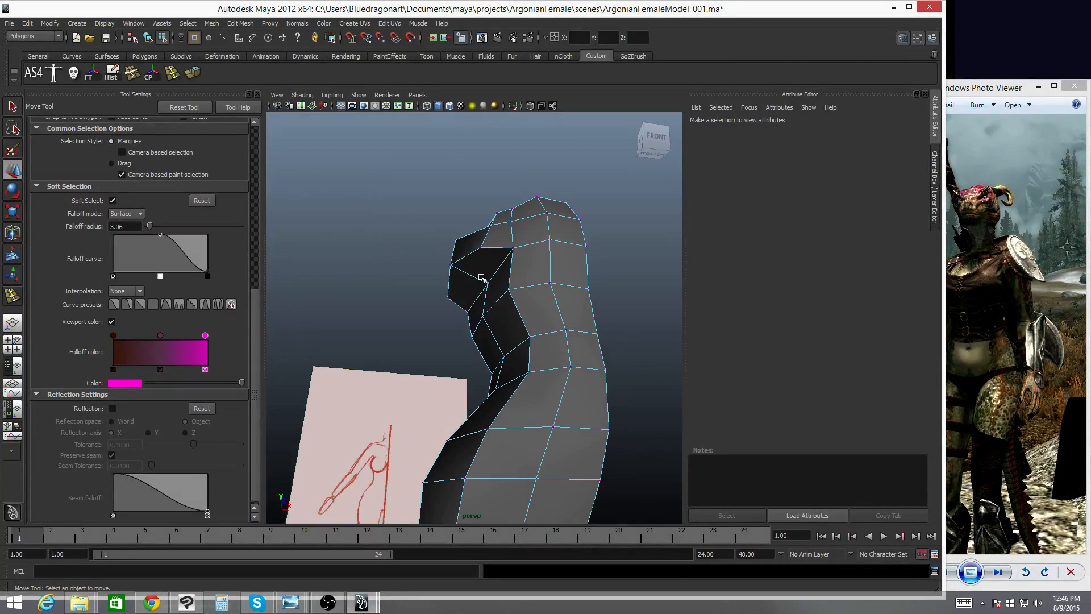
left_click(449, 264)
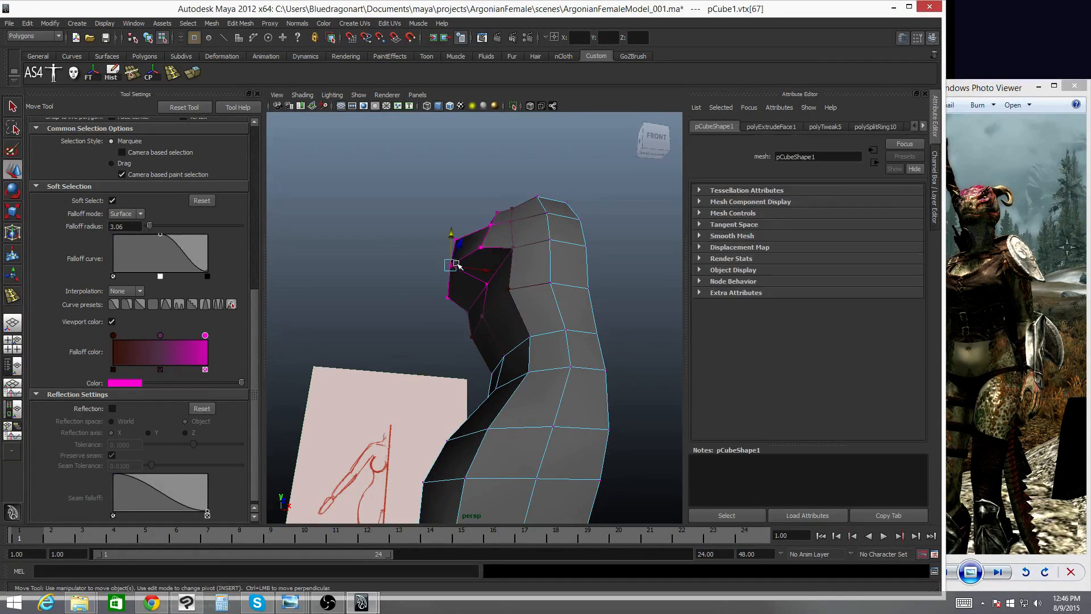
key("b")
key("space")
left_click_drag(458, 265, 454, 312)
- Move the shoulder vertex further down and outward to follow the reference outline
scroll(455, 316, "up", 3)
key("4")
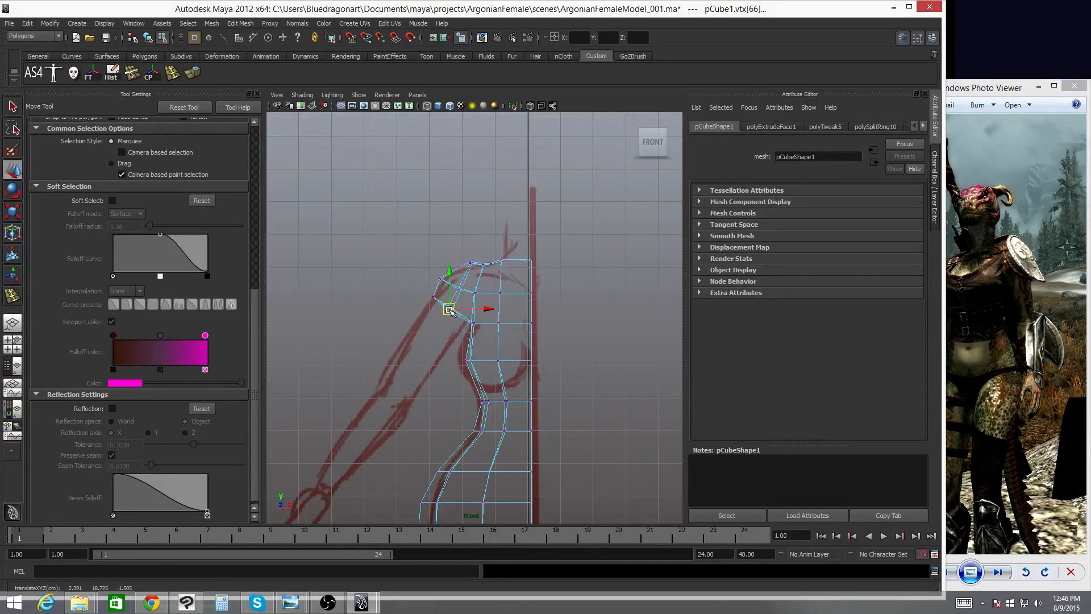
key("space")
mouse_move(457, 296)
left_mouse_down()
mouse_move(466, 273)
mouse_move(527, 267)
mouse_move(715, 282)
mouse_move(540, 298)
mouse_move(407, 329)
mouse_move(432, 312)
left_mouse_up()
key("5")
mouse_move(515, 269)
left_mouse_down("alt")
mouse_move(557, 287)
mouse_move(623, 256)
mouse_move(523, 259)
mouse_move(537, 234)
mouse_move(512, 250)
left_mouse_up("alt")
- Insert an edge loop through the upper torso's shoulder faces
left_click(173, 74)
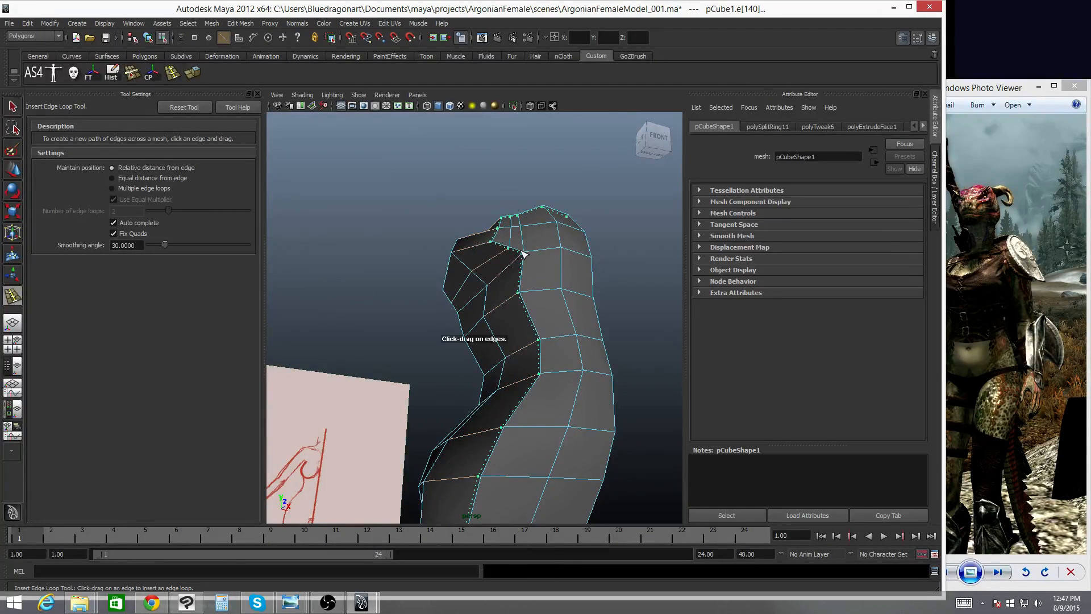
key("ctrl+z")
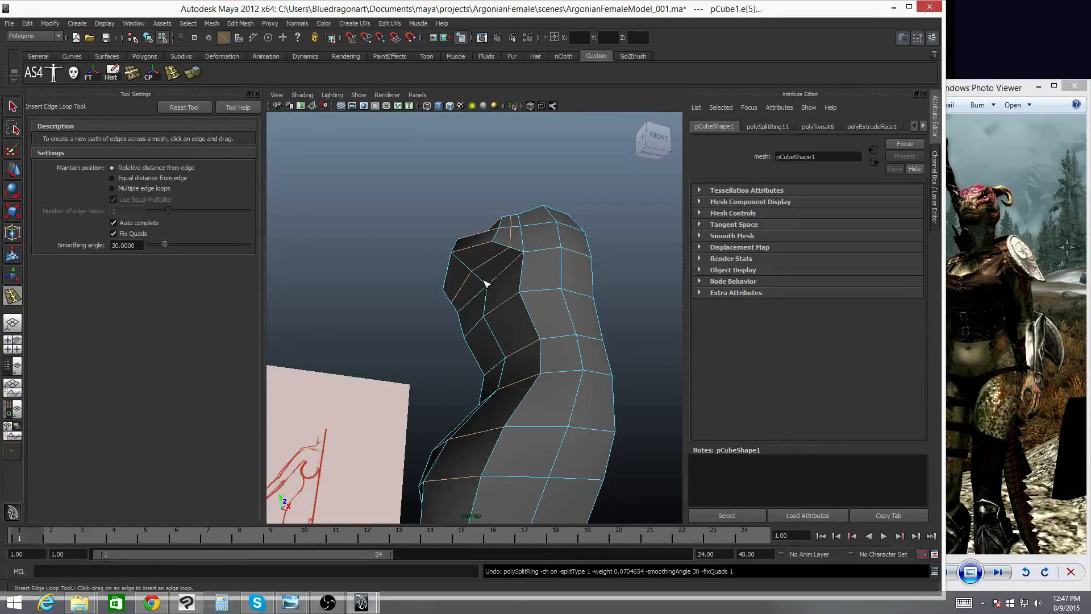
left_click_drag(486, 283, 489, 283)
left_click_drag(489, 283, 451, 287, "alt")
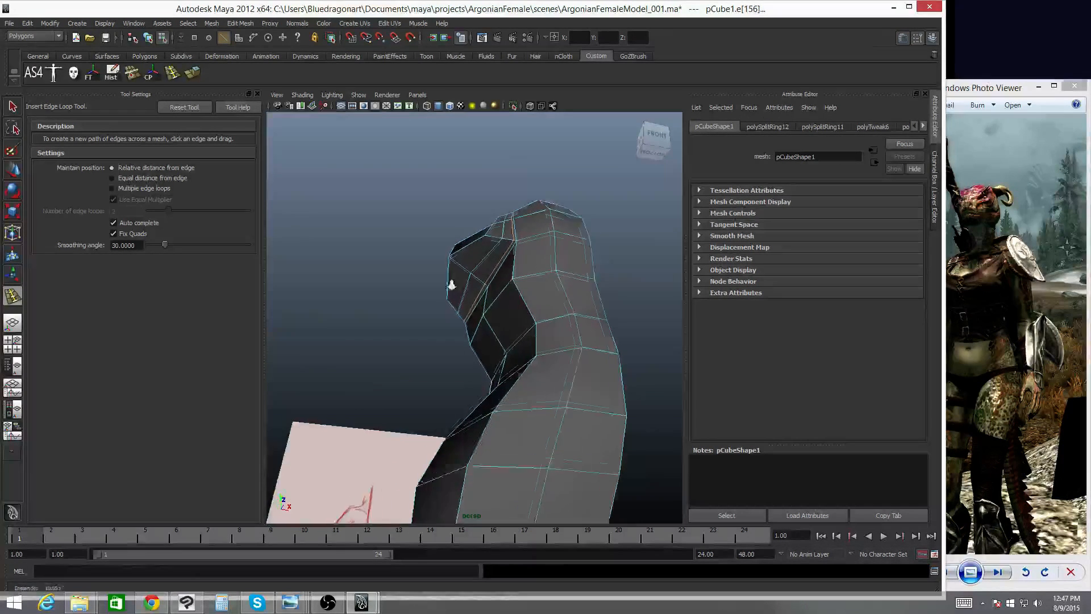
scroll(487, 261, "up", 3)
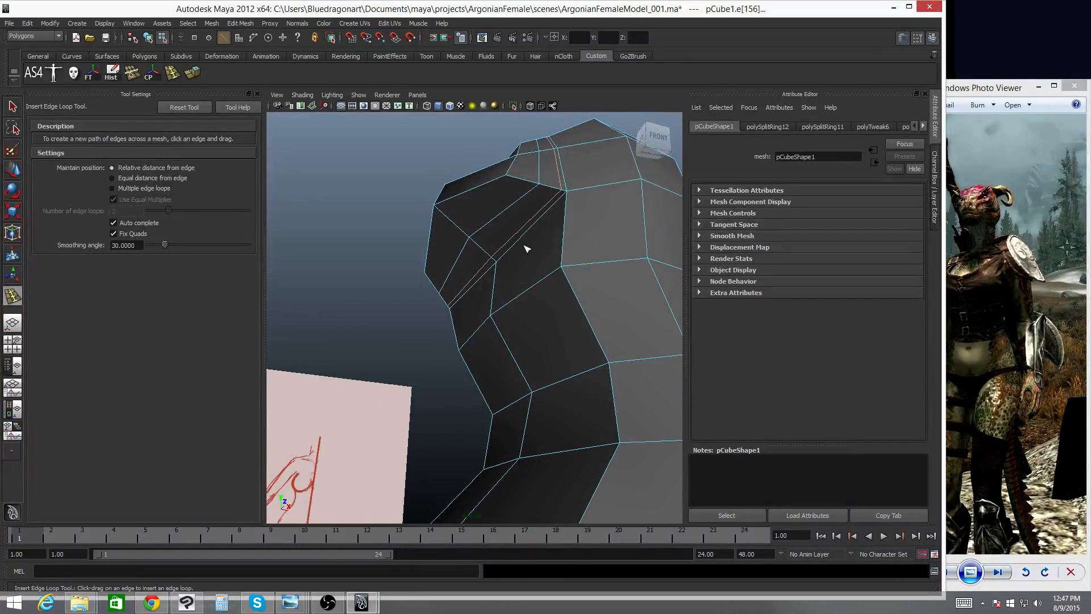
- Select a vertex on the new shoulder loop and move it inward to shape the arm opening
key("q")
right_click_drag(498, 261, 490, 272)
left_click(490, 270)
left_click_drag(490, 269, 515, 202, "alt")
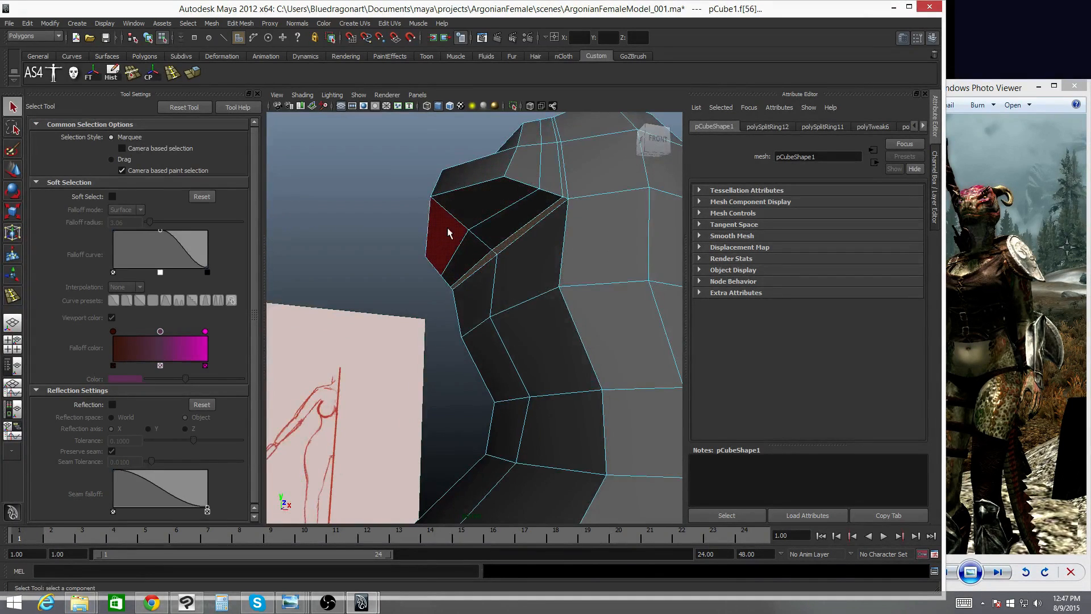
left_click_drag(449, 233, 366, 222, "alt")
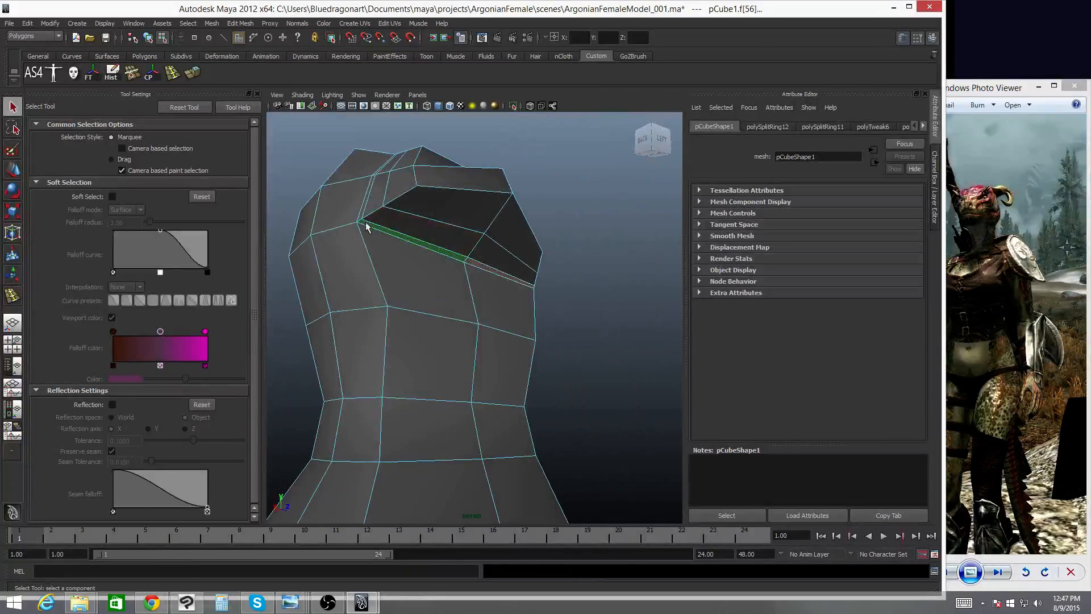
right_click_drag(367, 225, 340, 220)
left_click(362, 221)
left_click_drag(455, 235, 541, 288, "alt")
key("r")
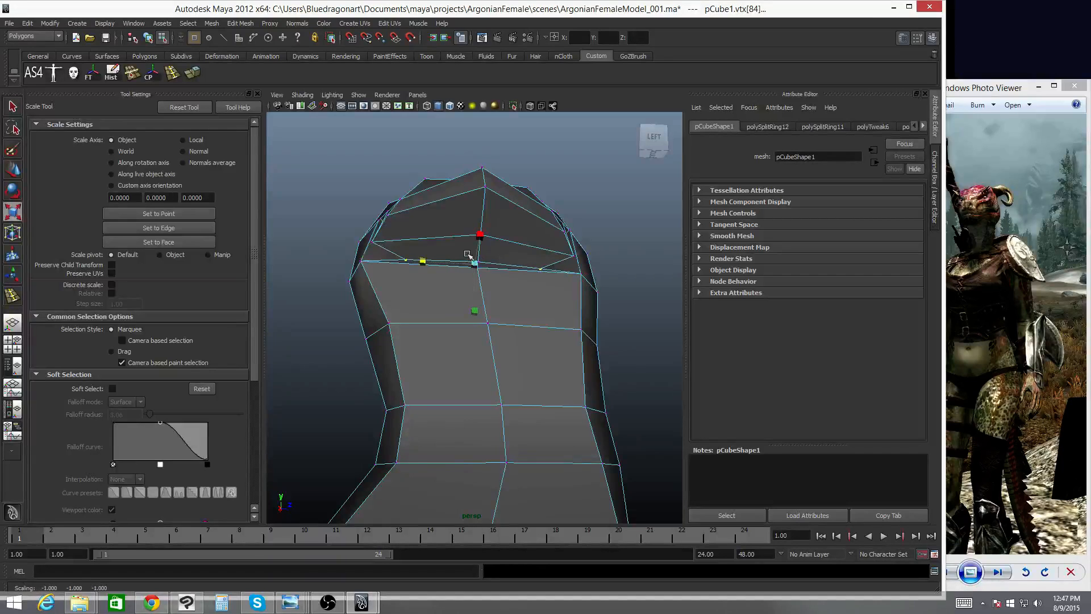
key("w")
left_click_drag(483, 248, 417, 276, "alt")
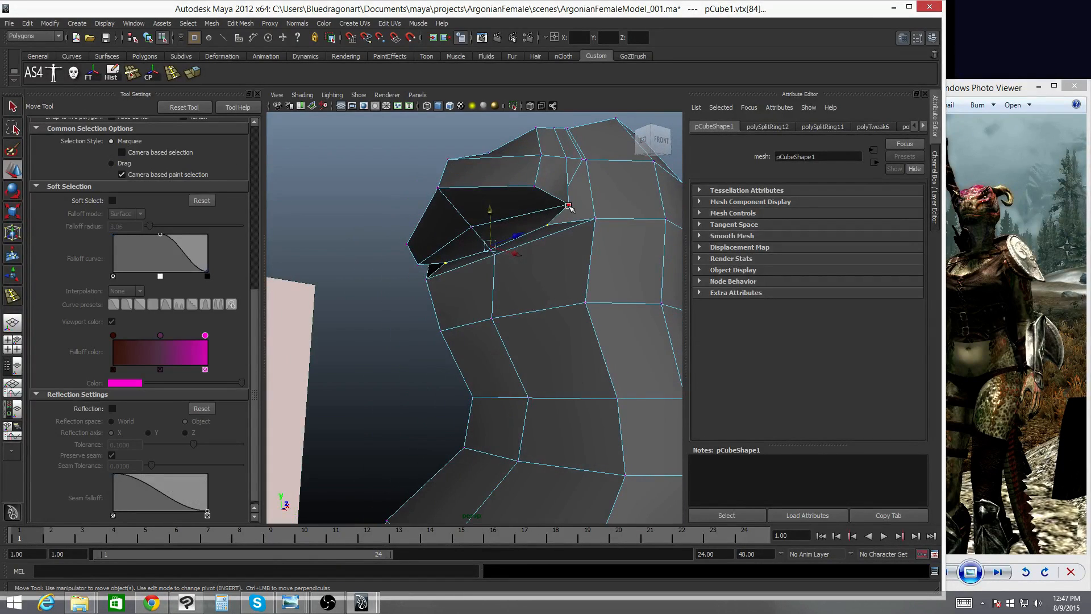
- Select the arm-opening vertices, scale them outward horizontally, and move them down to reshape the shoulder
left_click(572, 207)
left_click_drag(585, 217, 653, 207, "alt")
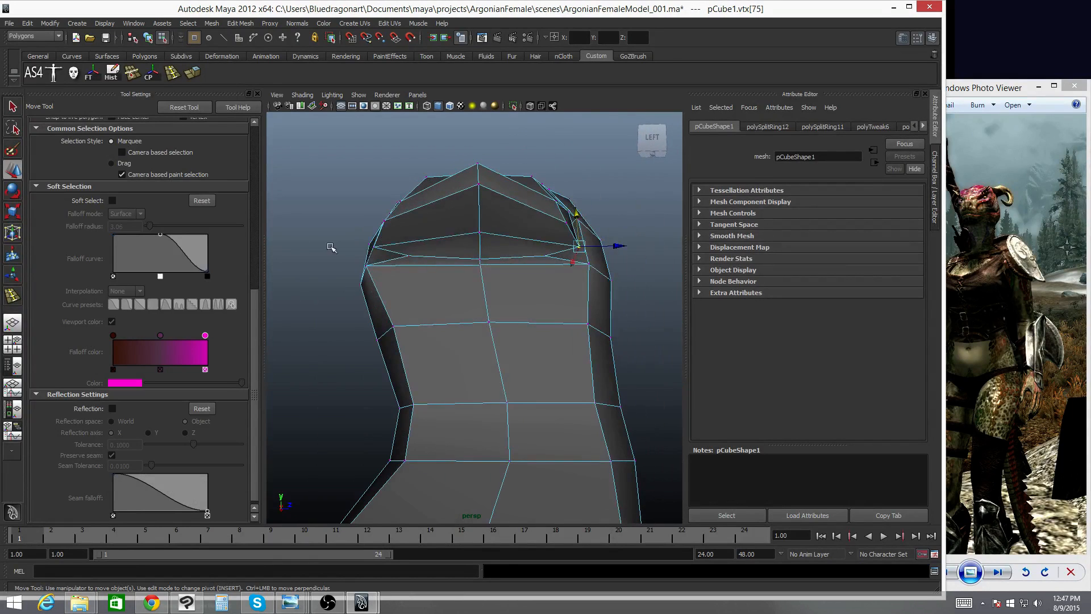
left_click(374, 247, "shift")
left_click_drag(441, 253, 446, 277, "alt")
key("r")
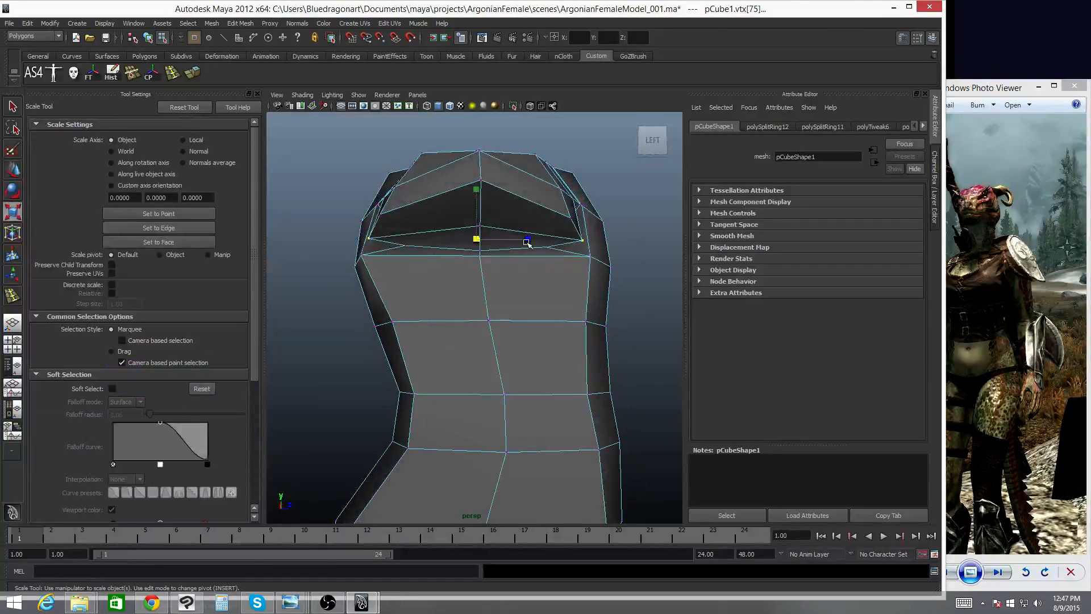
left_click_drag(526, 242, 579, 239)
key("w")
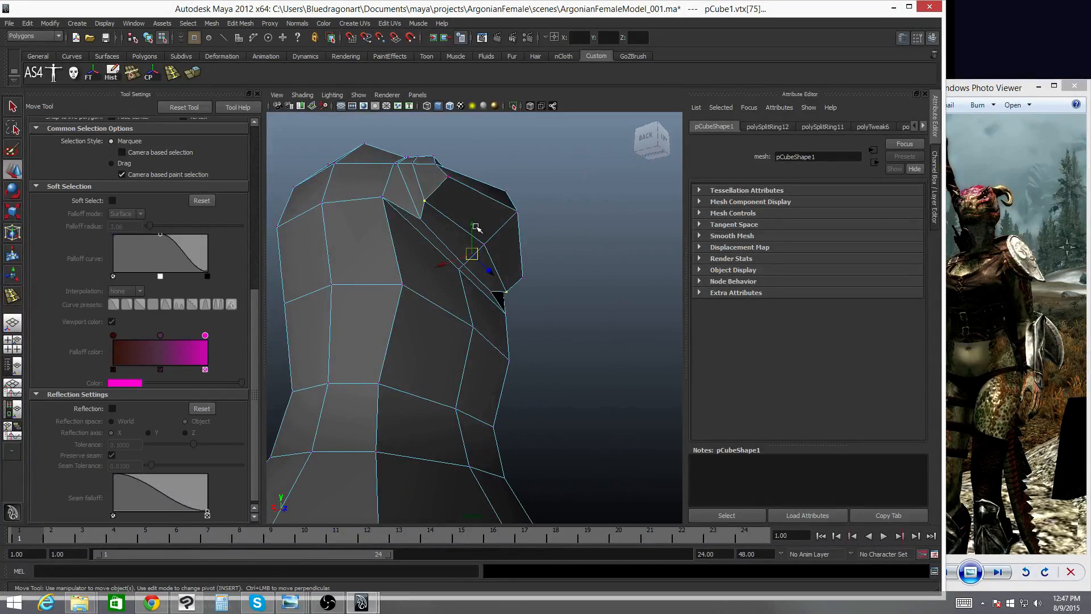
left_click_drag(476, 220, 380, 309, "alt")
- Deselect the vertices and orbit around the torso to inspect the shoulder shape
key("q")
right_click_drag(399, 199, 436, 174)
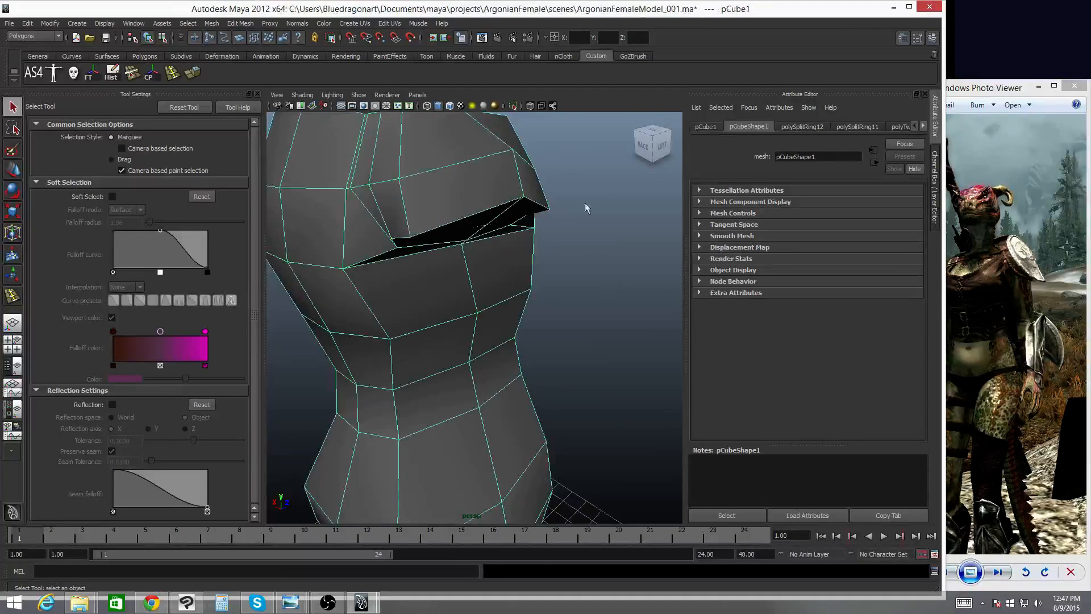
right_click_drag(585, 207, 470, 219, "alt")
left_click_drag(470, 219, 461, 213, "alt")
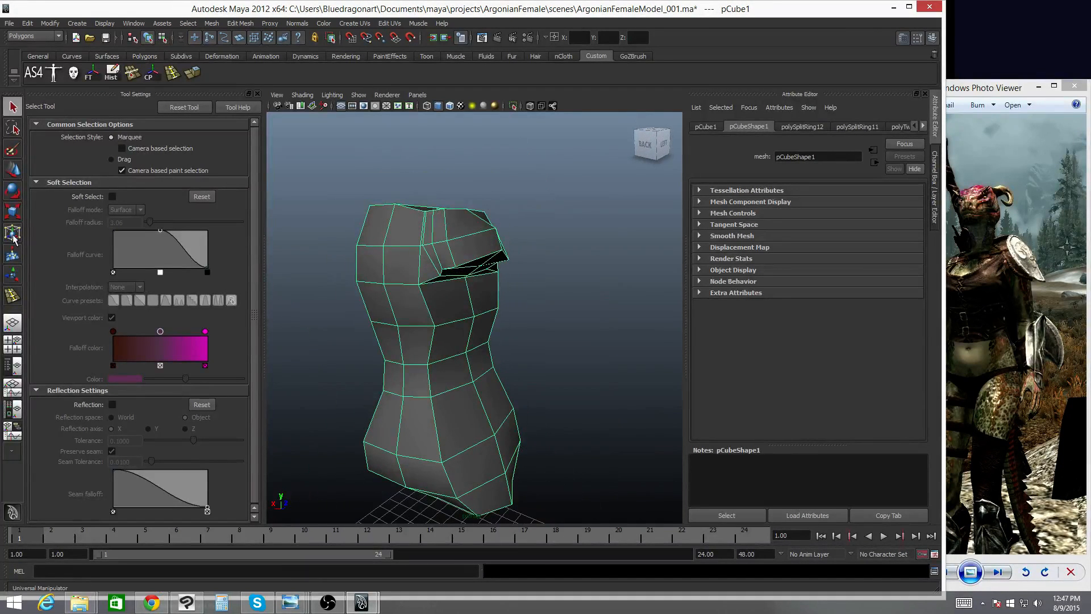
left_click_drag(502, 281, 492, 259, "alt")
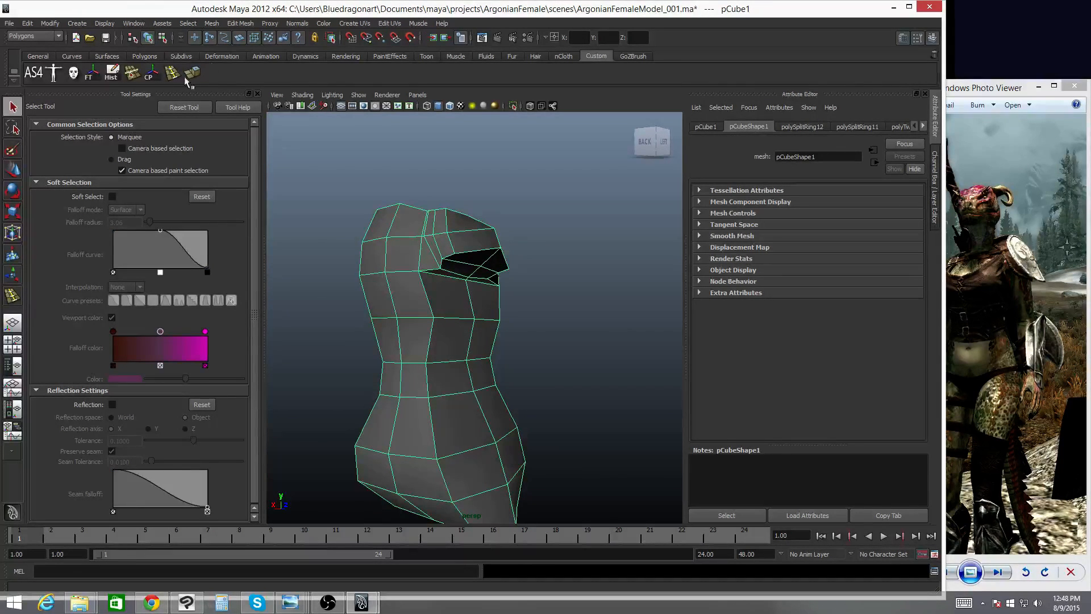
- Open the Sculpt Geometry Tool and set its operation to Smooth
left_click(238, 25)
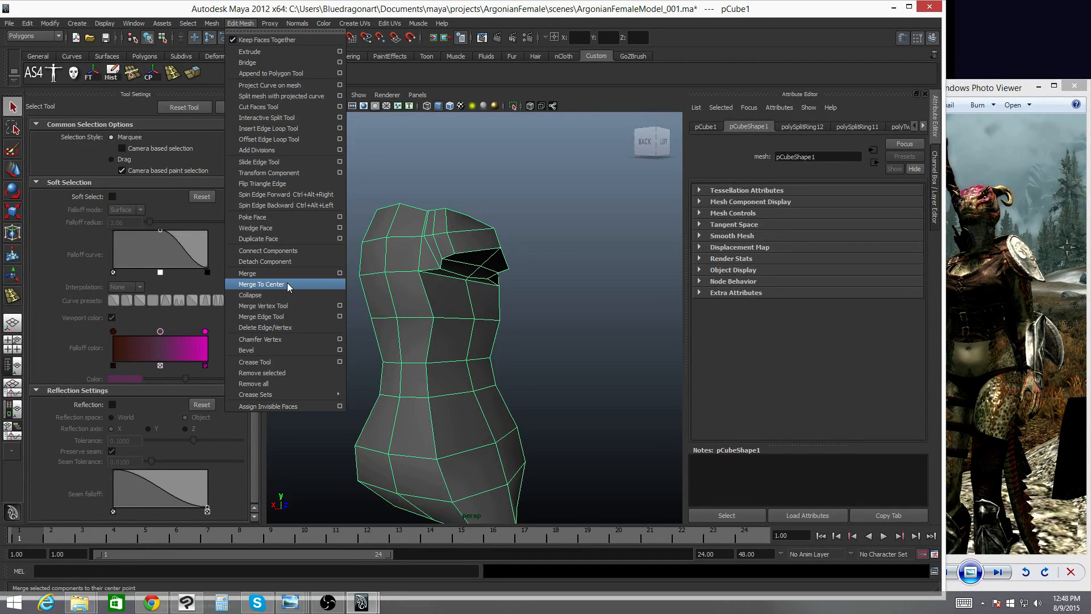
mouse_move(218, 26)
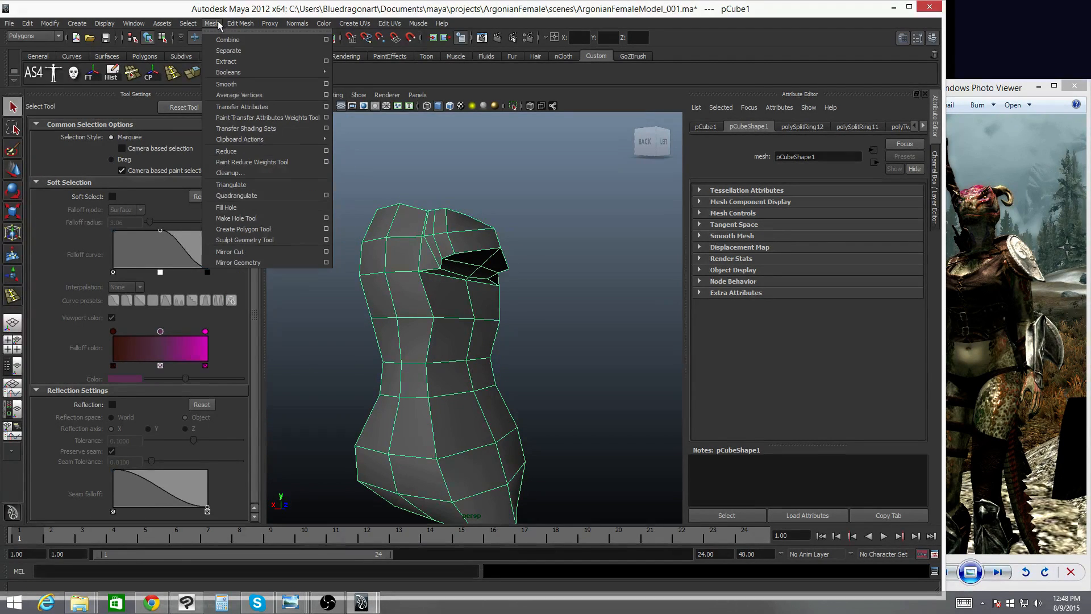
left_click(437, 53)
left_click(216, 74)
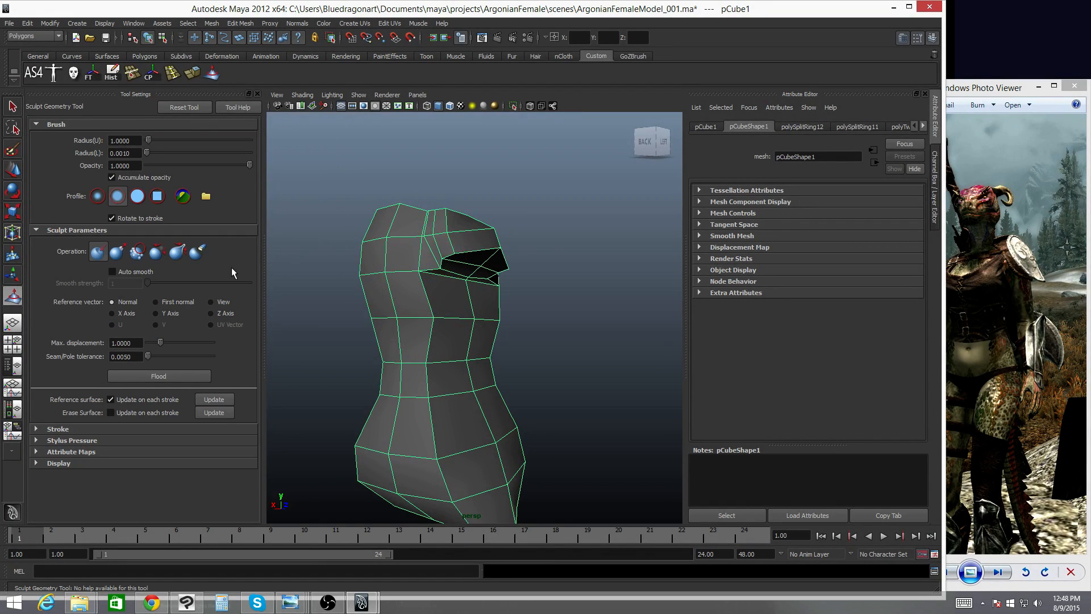
left_click(138, 254)
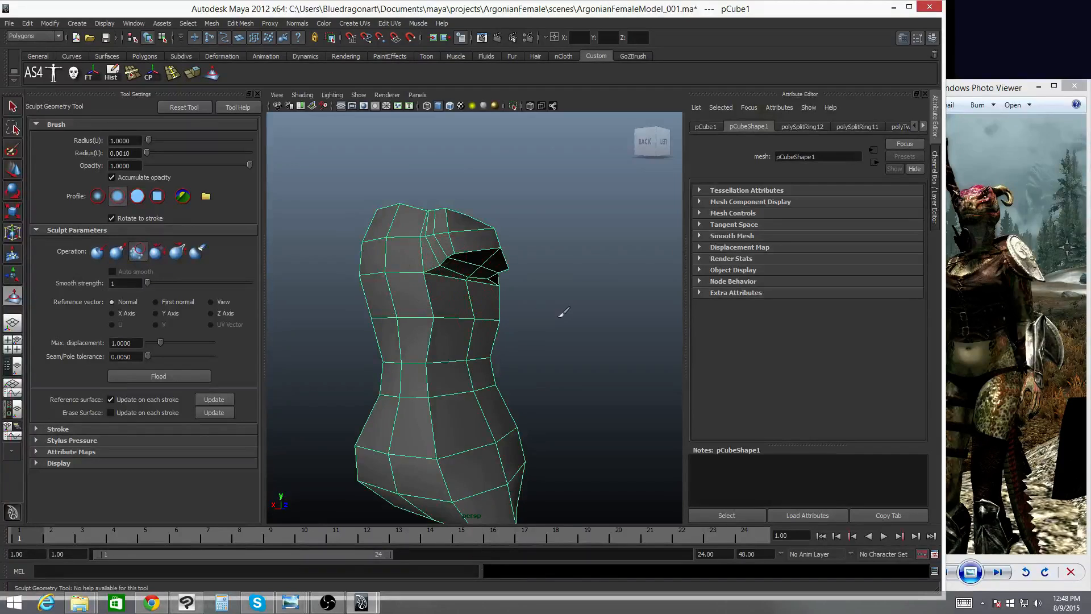
- Smooth the shoulder and chest surfaces of the torso with sculpt strokes
left_click_drag(563, 312, 607, 276, "alt")
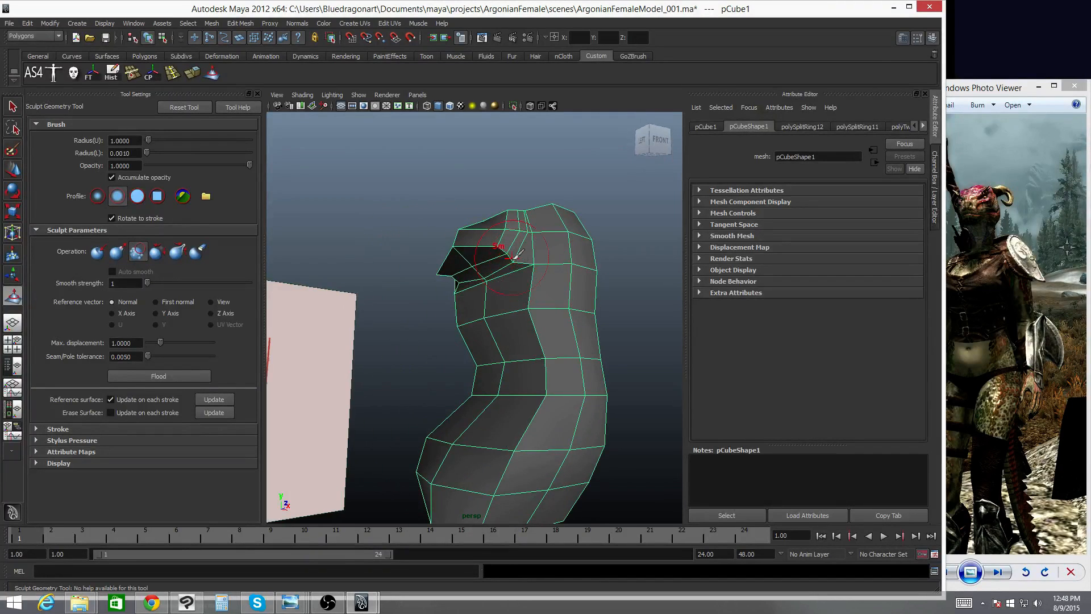
mouse_move(497, 251)
left_mouse_down("alt")
mouse_move(500, 309)
mouse_move(526, 225)
mouse_move(530, 323)
left_mouse_up("alt")
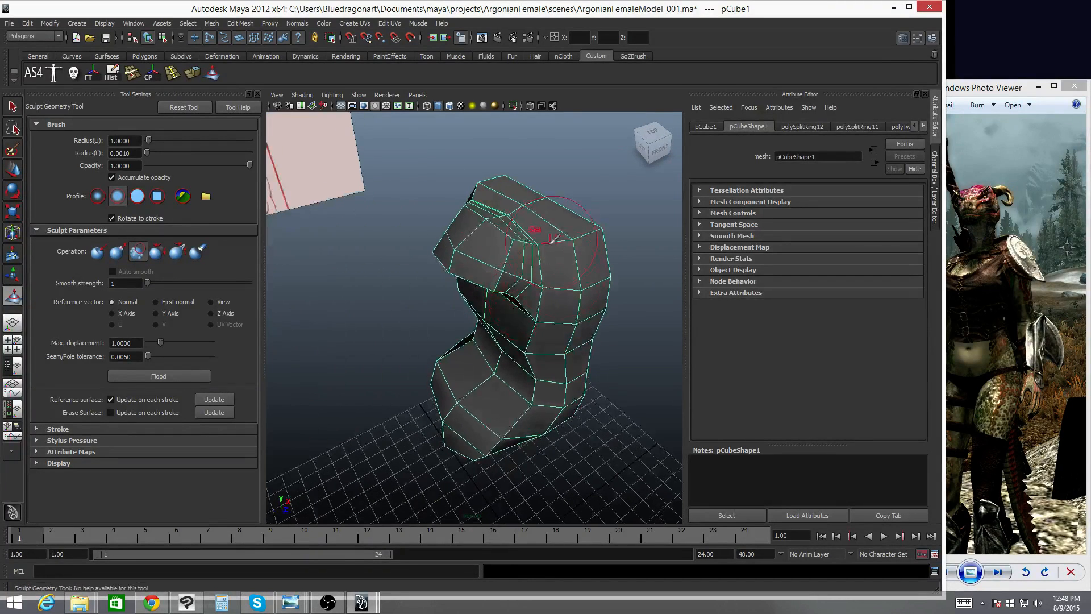
left_click_drag(555, 239, 654, 253)
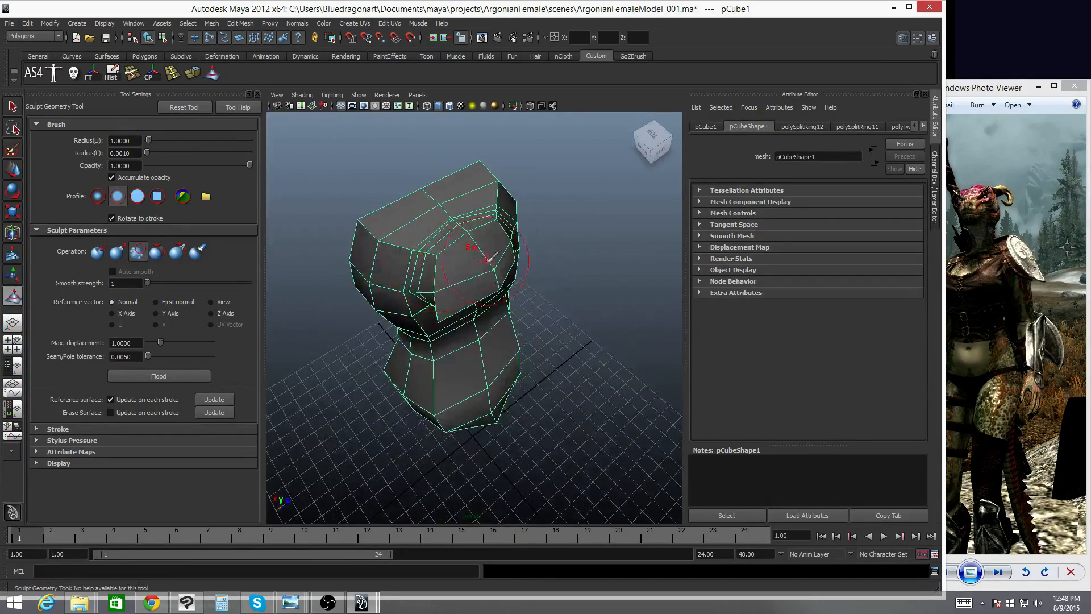
mouse_move(490, 255)
left_mouse_down("alt")
mouse_move(491, 216)
mouse_move(653, 221)
mouse_move(648, 193)
left_mouse_up("alt")
left_click_drag(466, 224, 500, 242)
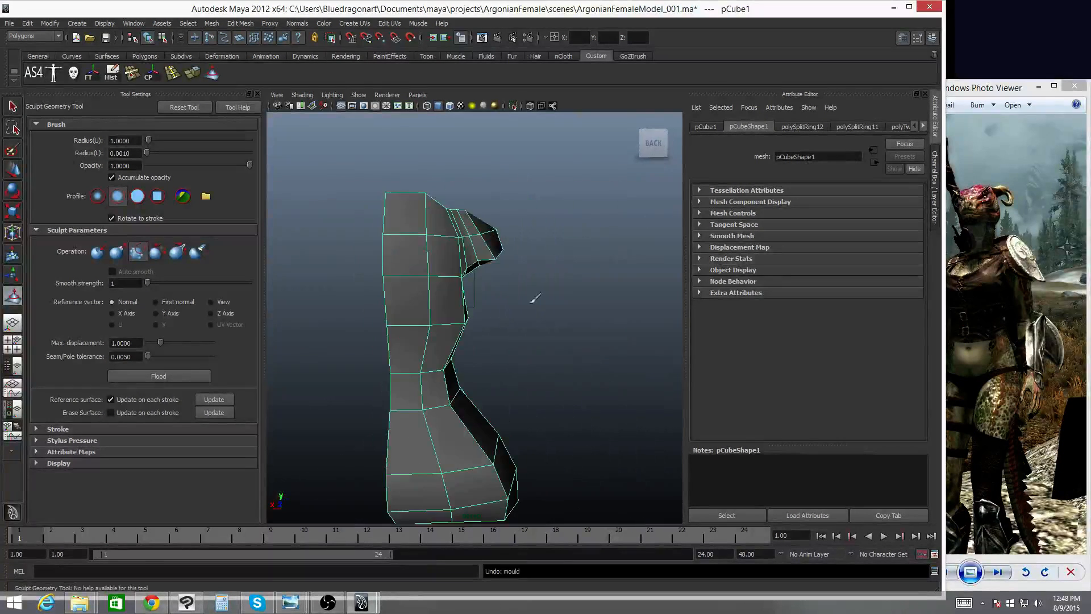
mouse_move(514, 309)
left_mouse_down("alt")
mouse_move(461, 279)
mouse_move(508, 238)
mouse_move(395, 332)
mouse_move(590, 311)
left_mouse_up("alt")
left_click_drag(440, 256, 449, 279)
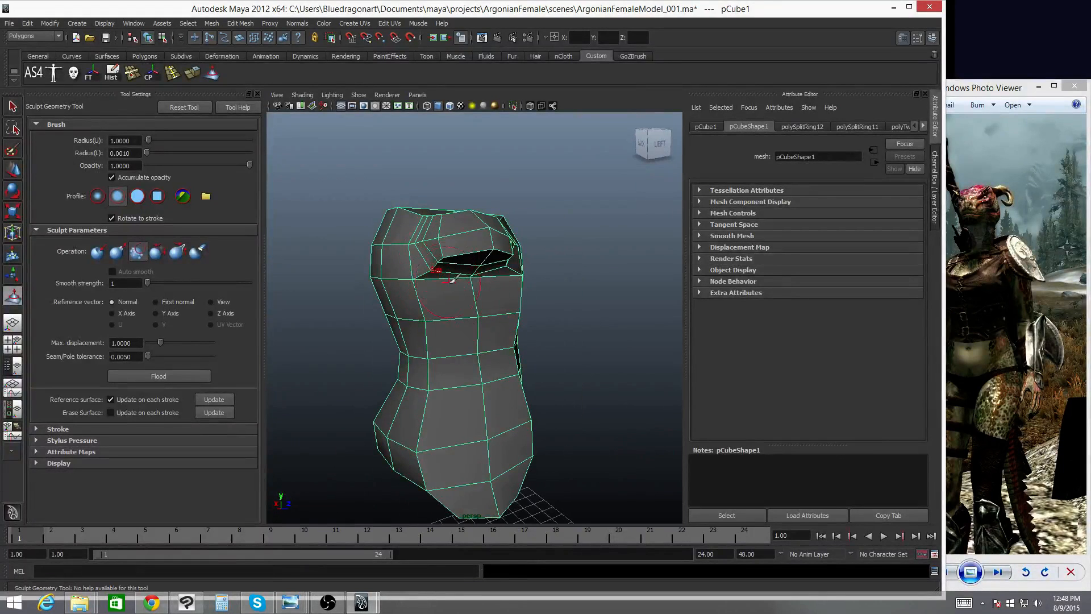
left_click_drag(503, 307, 364, 316, "alt")
- Select the shoulder faces and examine them in perspective and in the wireframe front view
key("q")
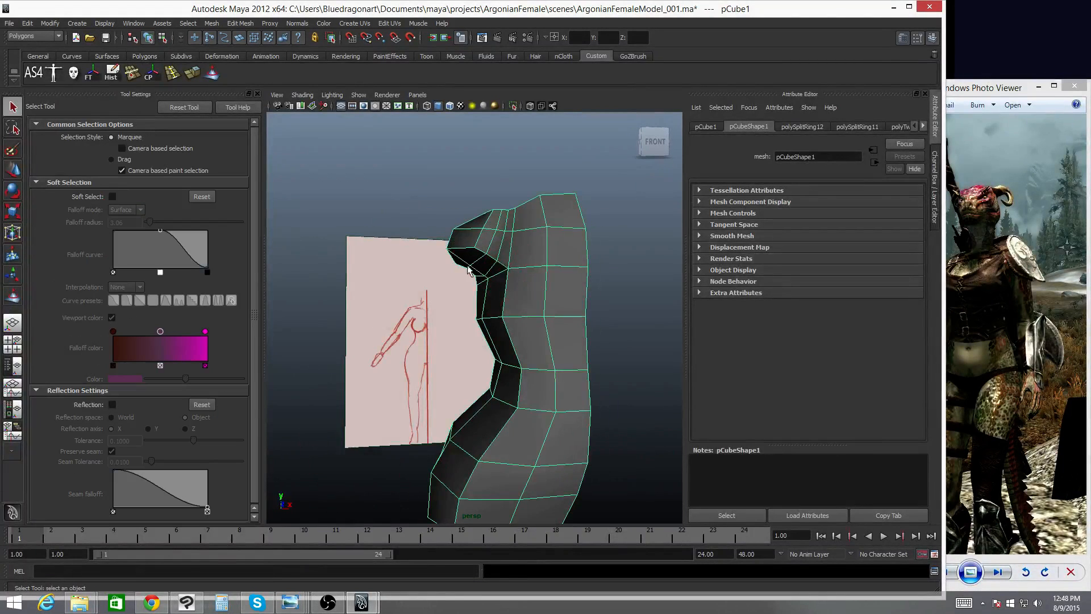
left_click_drag(505, 264, 482, 247, "alt")
right_click_drag(482, 247, 478, 263)
left_click(477, 262)
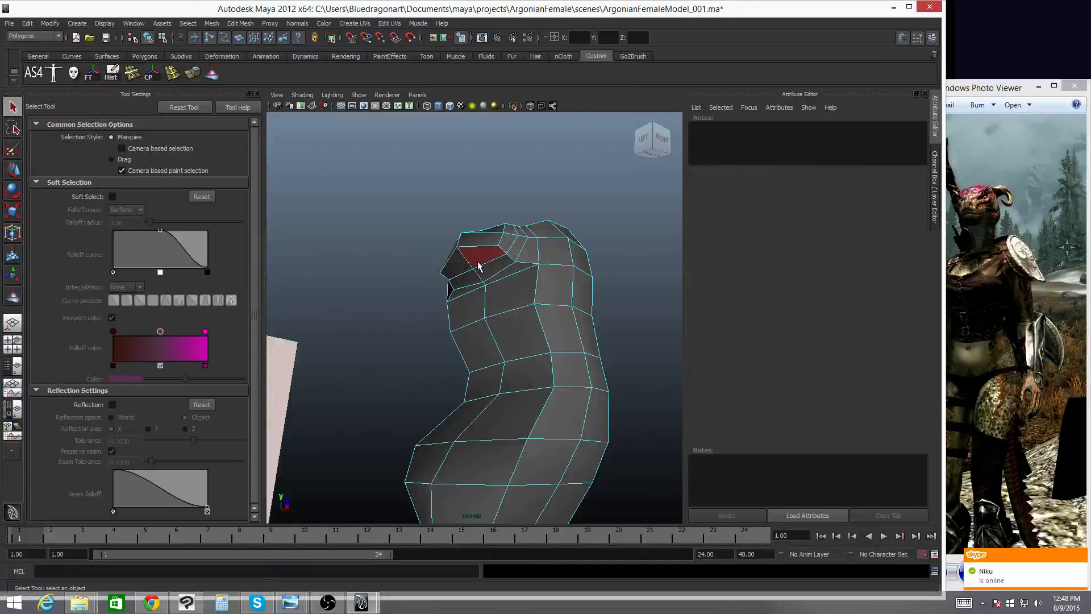
left_click(460, 279, "shift")
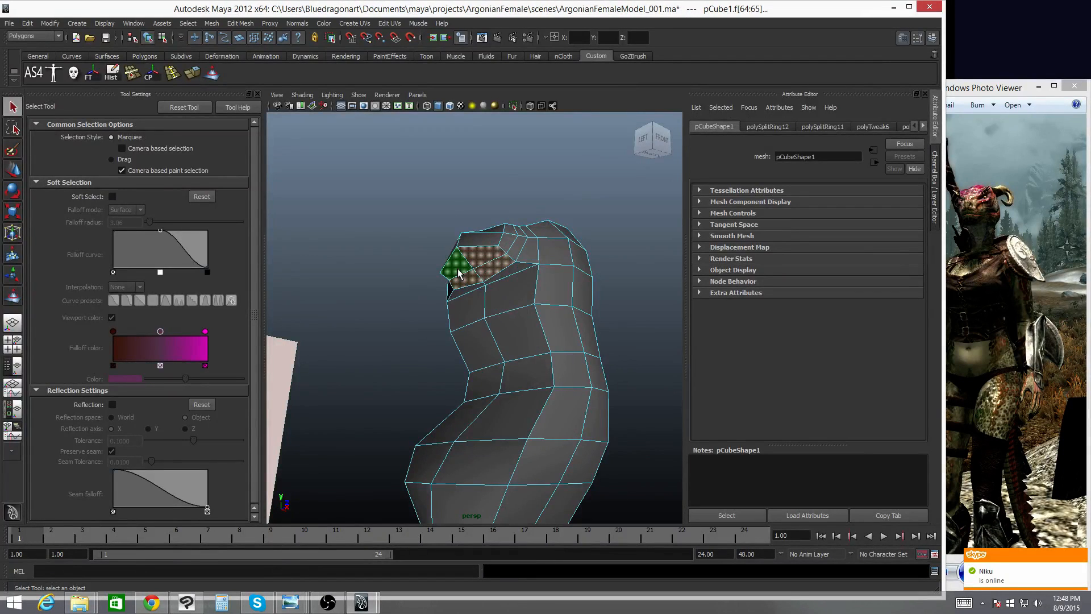
left_click_drag(460, 279, 511, 313, "alt")
key("space")
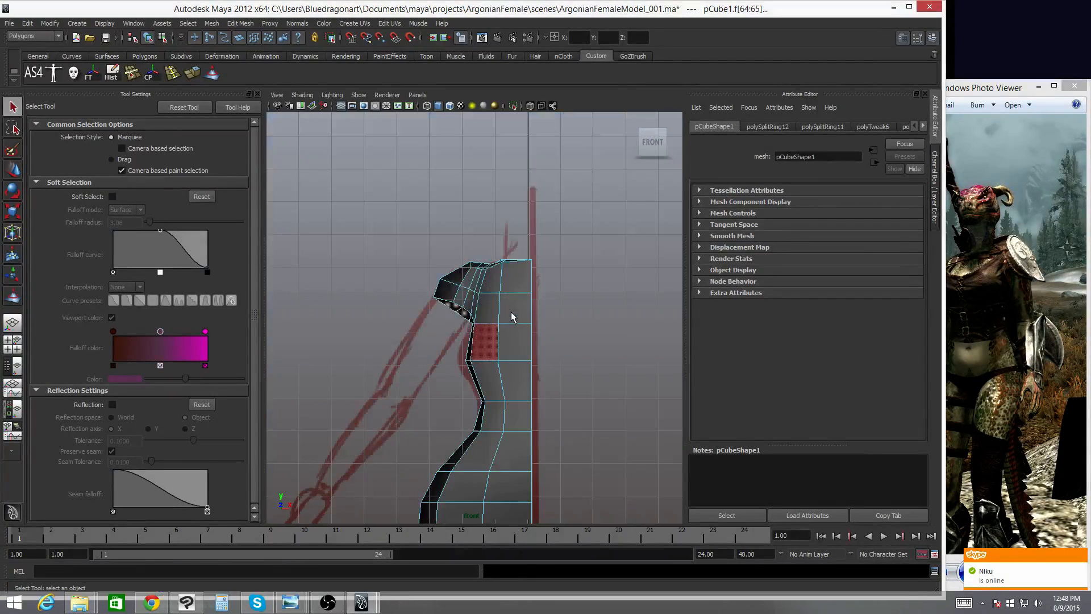
key("4")
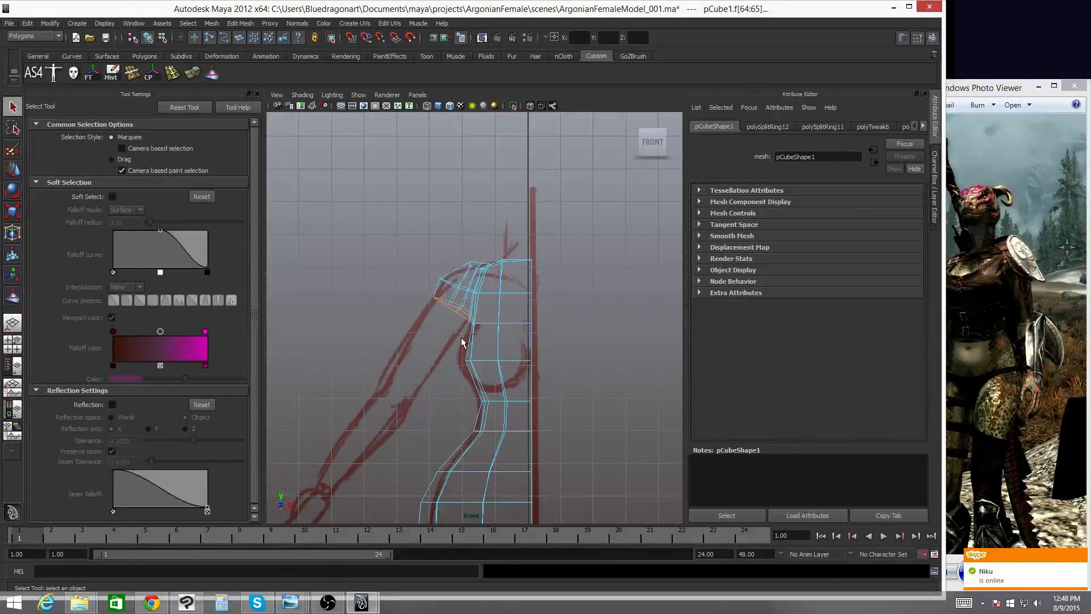
- Select the top shoulder vertex and enable soft selection with a falloff radius of 1.00
right_click_drag(461, 268, 470, 267)
left_click(475, 267)
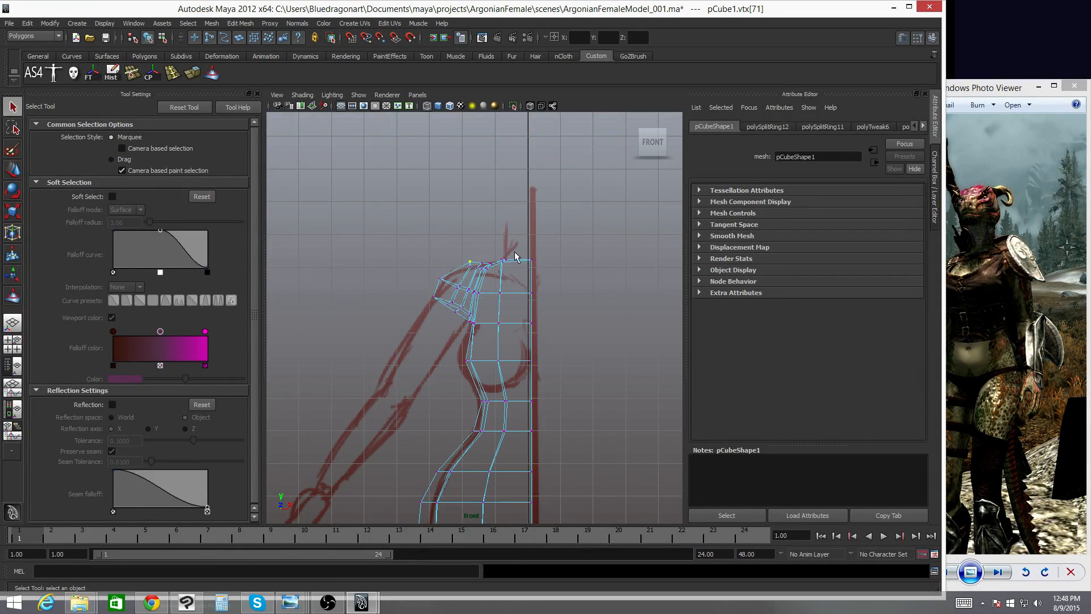
key("b")
middle_click_drag(476, 266, 399, 275)
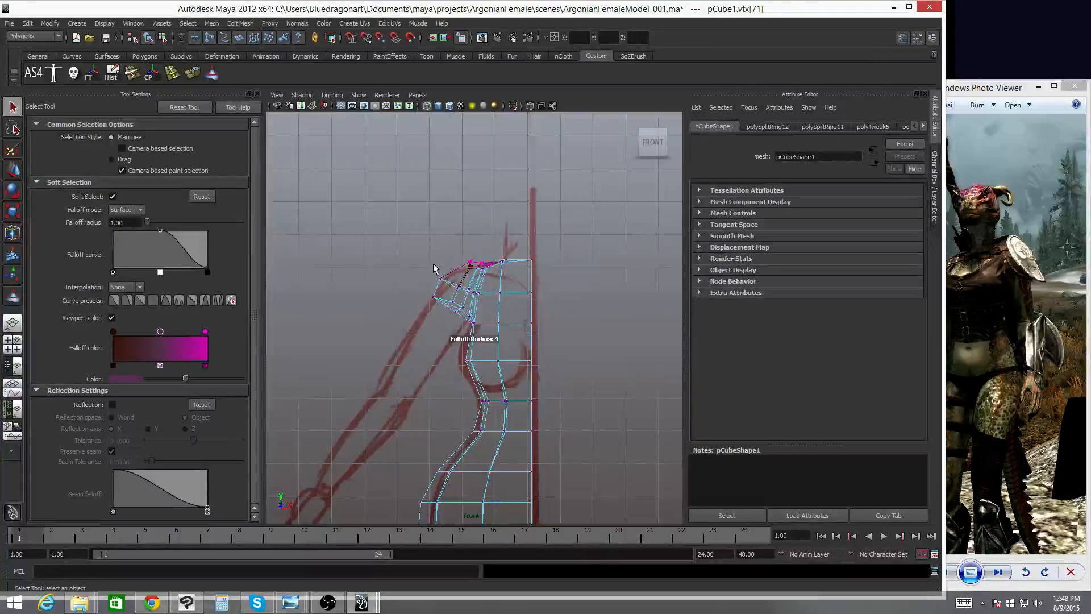
key("w")
mouse_move(471, 228)
left_mouse_down()
mouse_move(483, 242)
mouse_move(479, 224)
mouse_move(474, 268)
mouse_move(449, 286)
mouse_move(466, 319)
left_mouse_up()
- Turn off soft selection and raise the top shoulder vertex slightly in the shaded perspective view
key("space")
key("5")
key("q")
left_click_drag(520, 250, 539, 196, "alt")
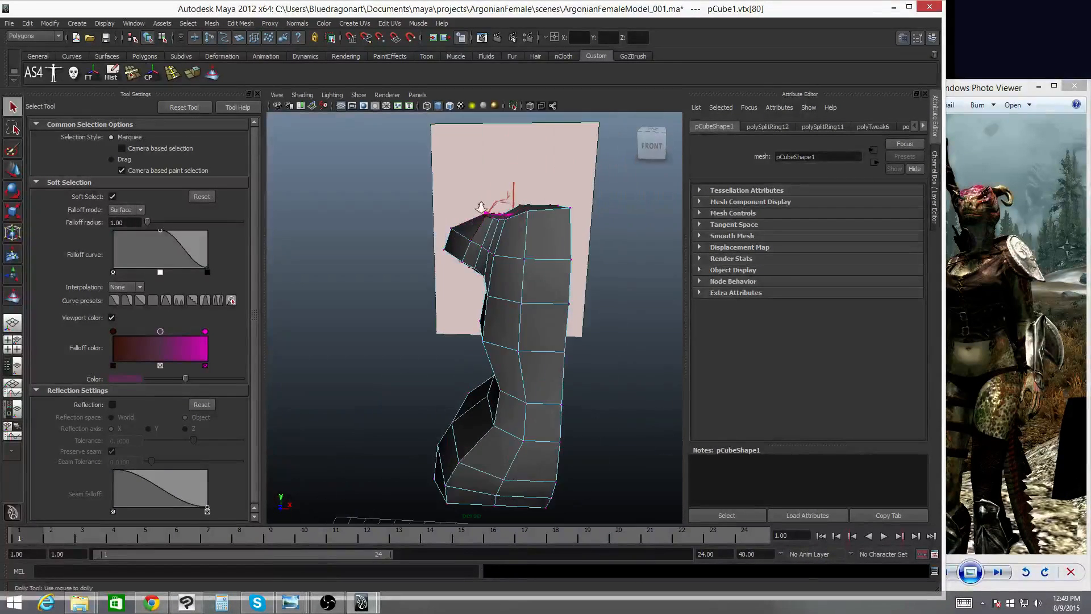
right_click_drag(538, 196, 592, 214, "alt")
middle_click_drag(592, 215, 542, 291, "alt")
key("b")
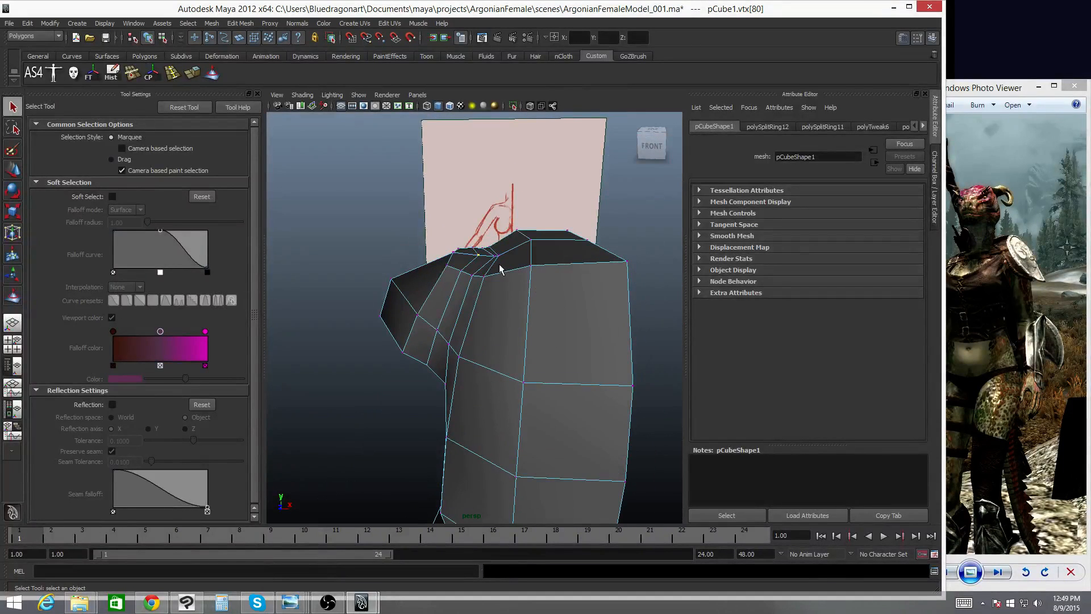
key("w")
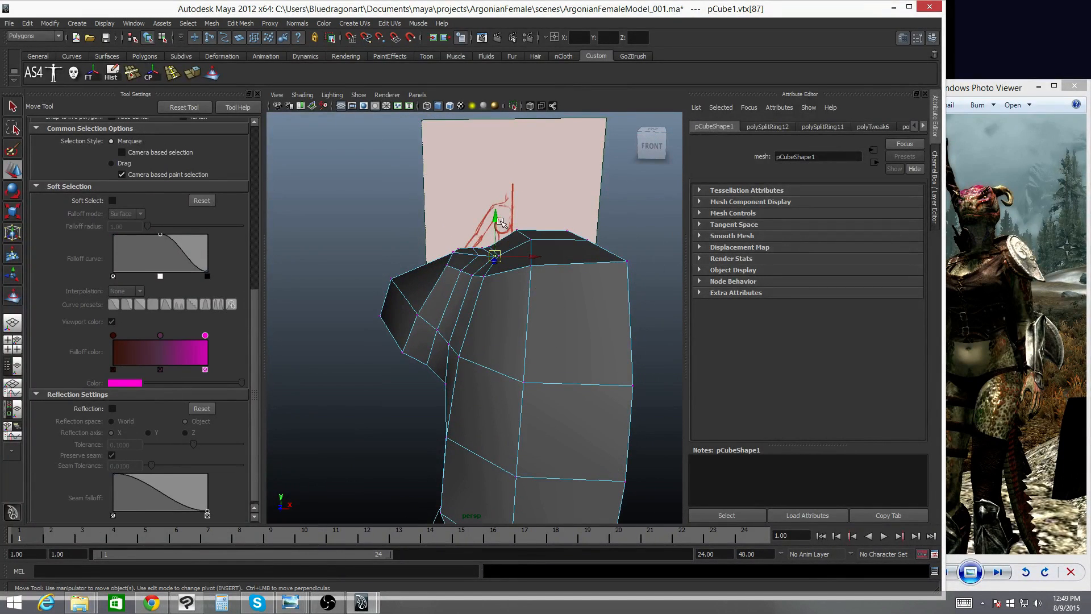
left_click_drag(496, 219, 496, 208)
- Select an adjacent shoulder vertex and inspect it from a closer perspective angle
key("q")
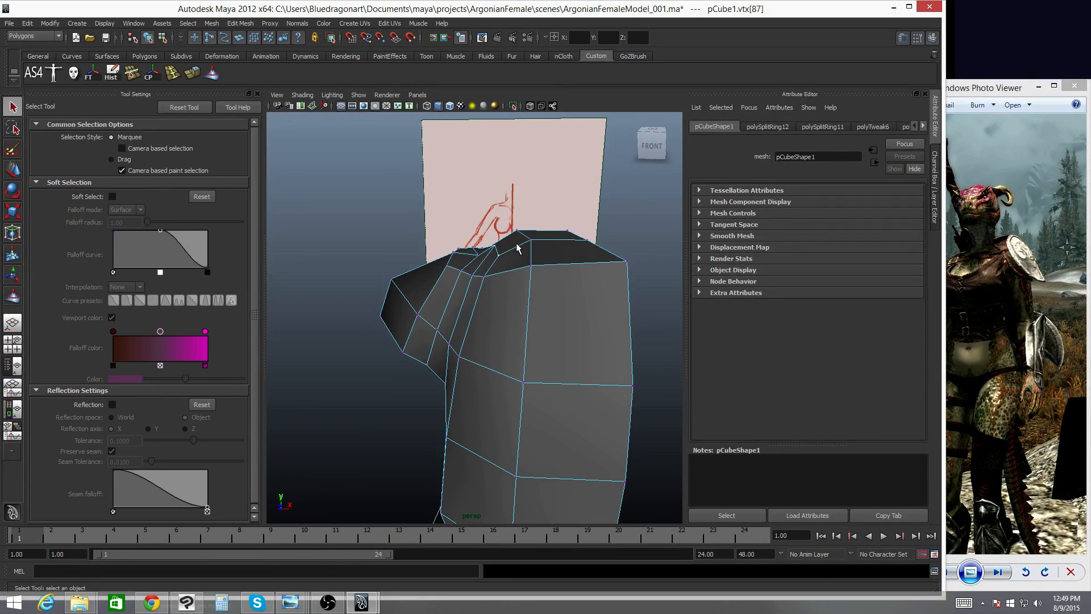
key("w")
left_click(499, 248)
left_click_drag(499, 248, 516, 230, "alt")
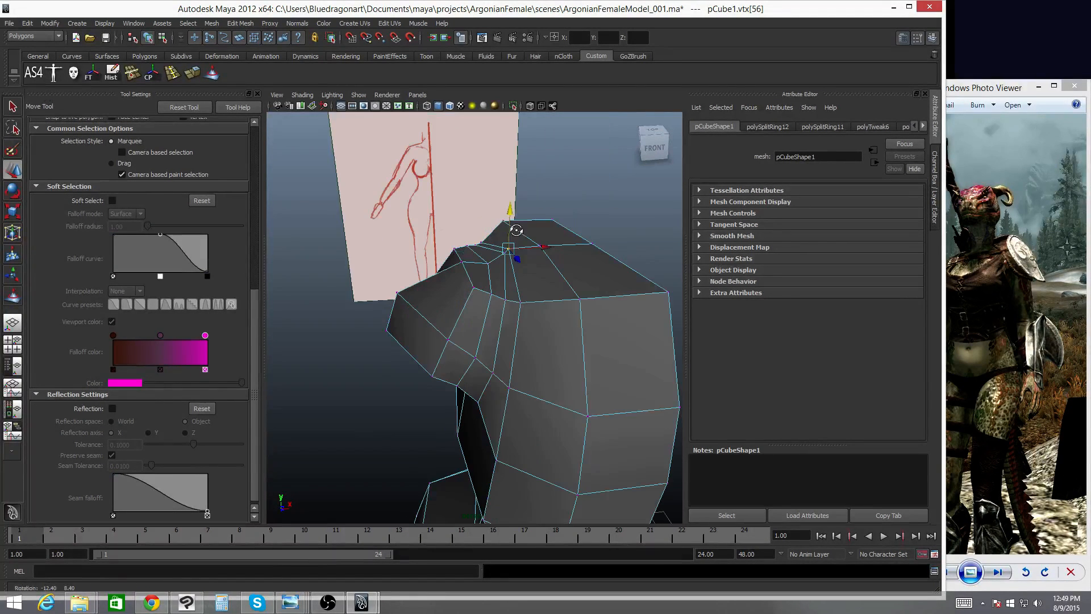
- Select the torso mesh, open the Sculpt Geometry Tool and smooth the top of the shoulder
key("q")
mouse_move(511, 267)
right_mouse_down()
mouse_move(529, 244)
mouse_move(525, 275)
right_mouse_up()
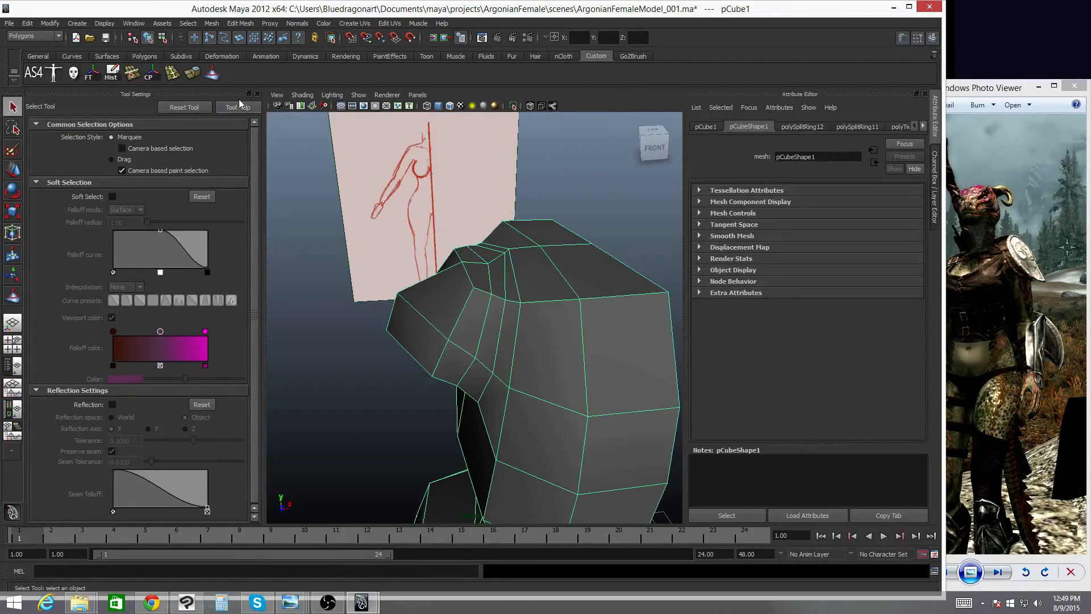
left_click(211, 74)
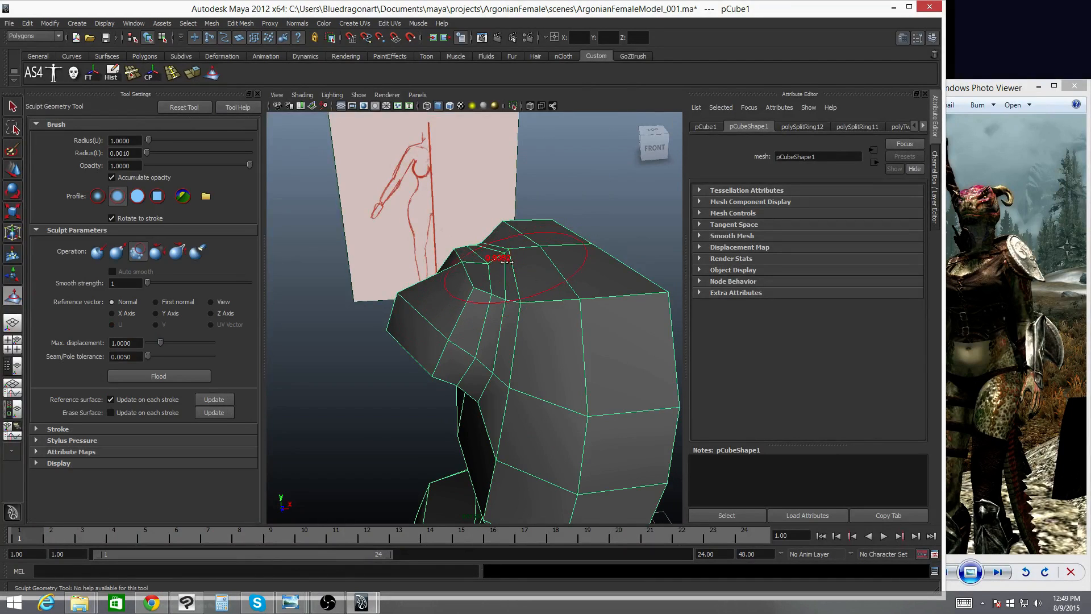
left_click_drag(490, 254, 509, 287, "alt")
- Try a Pull sculpt stroke on the shoulder and undo it
left_click(114, 251)
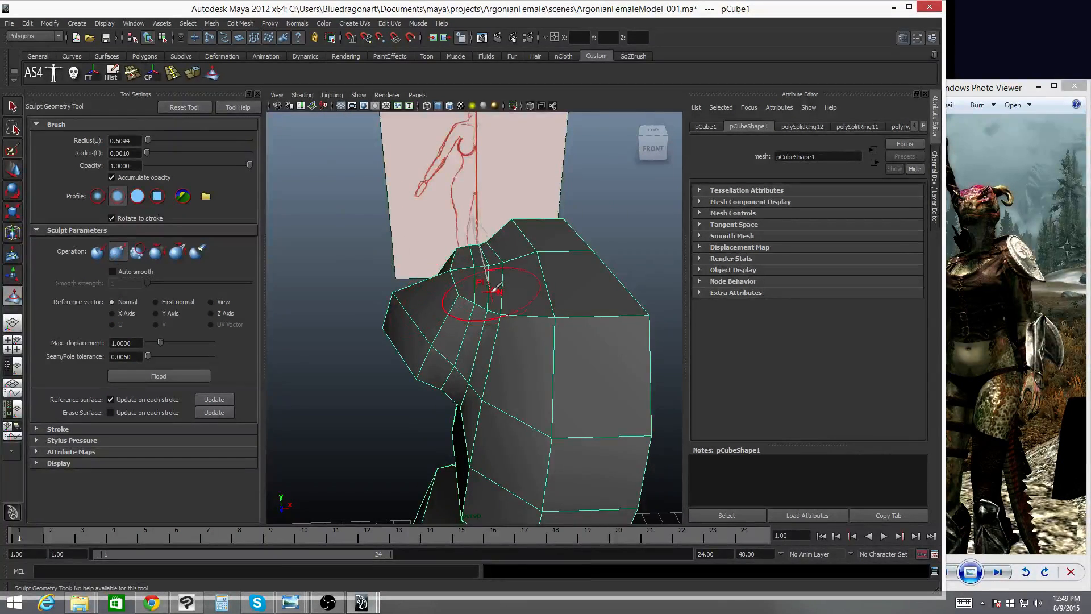
left_click(501, 253)
key("ctrl+z")
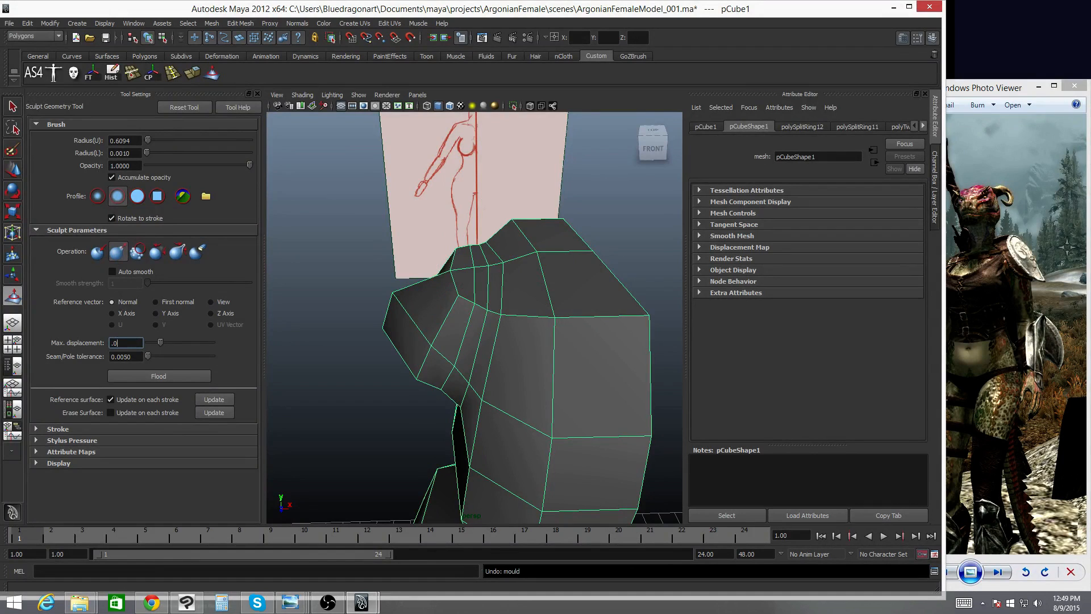
- Set the sculpt maximum displacement to 0.0500 and smooth the shoulder top with Smooth strokes
mouse_move(489, 273)
left_mouse_down()
mouse_move(562, 250)
mouse_move(636, 278)
mouse_move(418, 284)
mouse_move(386, 270)
left_mouse_up()
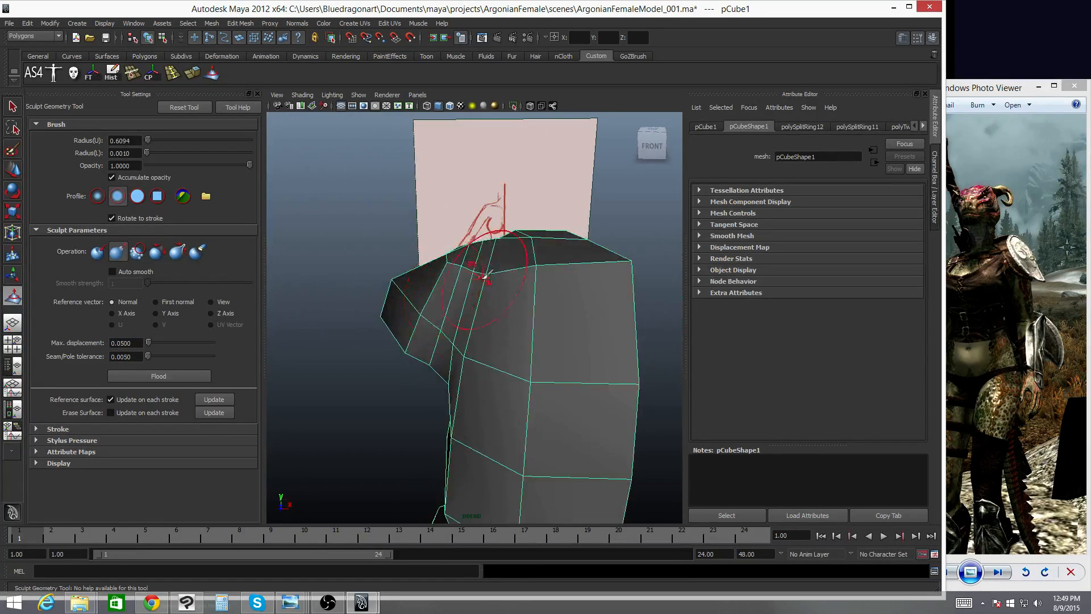
left_click_drag(484, 269, 679, 291, "alt")
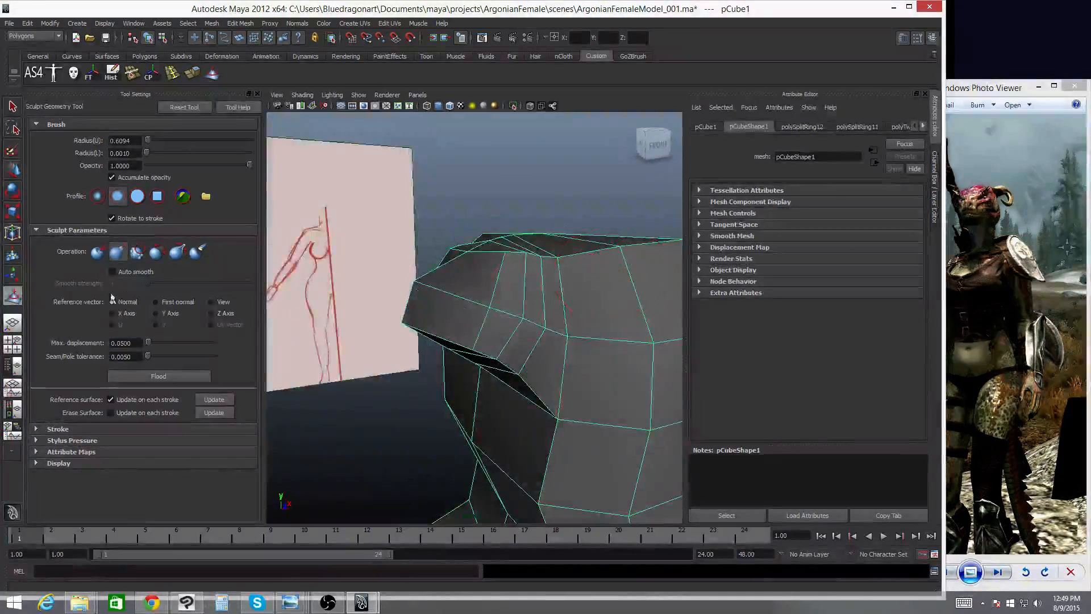
left_click(137, 251)
left_click_drag(568, 259, 457, 256, "alt")
mouse_move(577, 251)
left_mouse_down("alt")
mouse_move(622, 256)
mouse_move(415, 244)
mouse_move(557, 259)
mouse_move(520, 287)
mouse_move(500, 244)
mouse_move(465, 260)
mouse_move(493, 255)
left_mouse_up("alt")
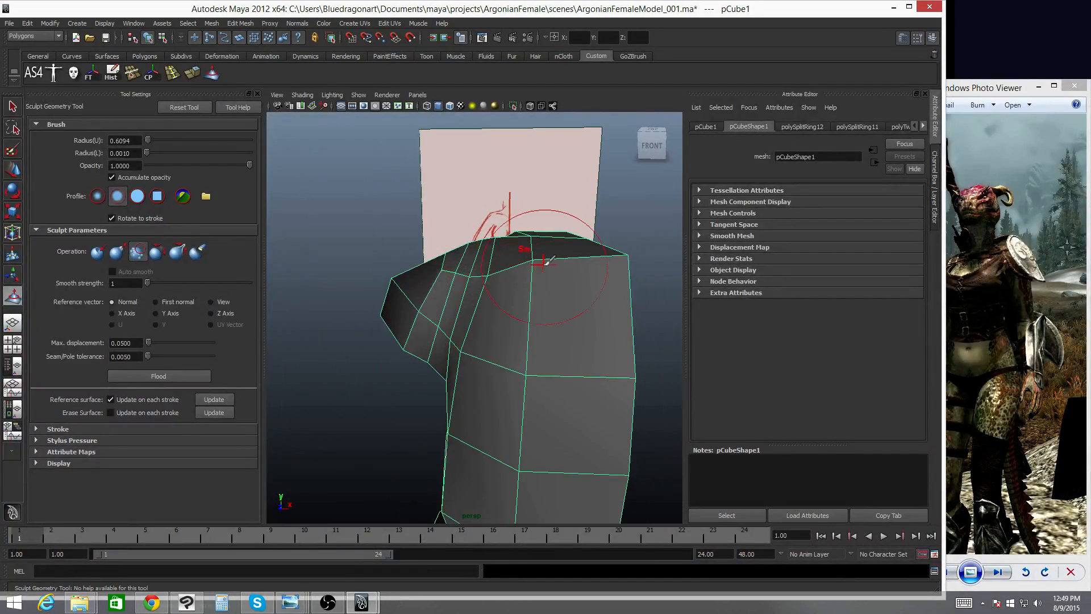
mouse_move(565, 272)
left_mouse_down("alt")
mouse_move(579, 317)
mouse_move(563, 305)
mouse_move(589, 236)
left_mouse_up("alt")
- Select the outer shoulder corner vertex and move it down and inward with the Move tool
key("q")
right_click_drag(602, 185, 568, 185)
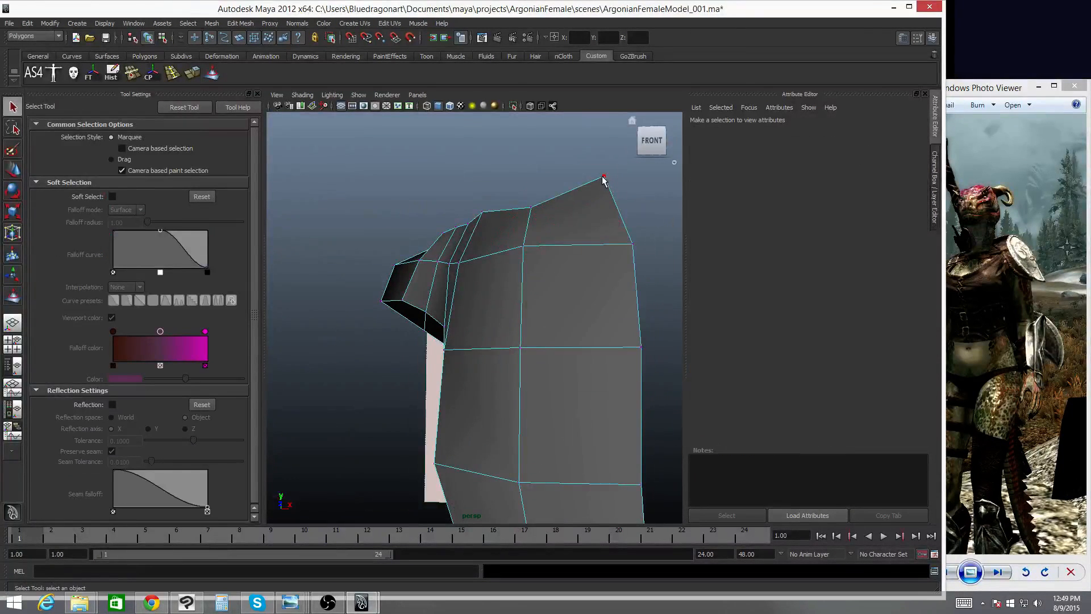
left_click(603, 178)
key("w")
left_click_drag(604, 143, 535, 243)
left_click(532, 278)
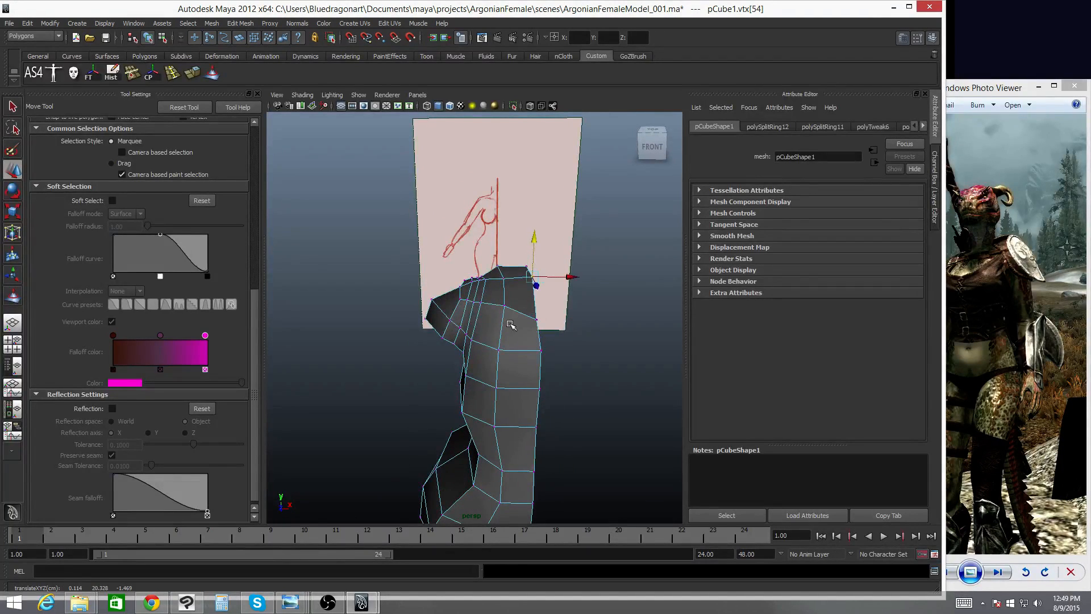
- Switch to face mode and select the two faces on top of the shoulder
left_click_drag(510, 324, 493, 296, "alt")
key("q")
right_click(448, 277)
left_click(449, 303)
left_click(452, 277)
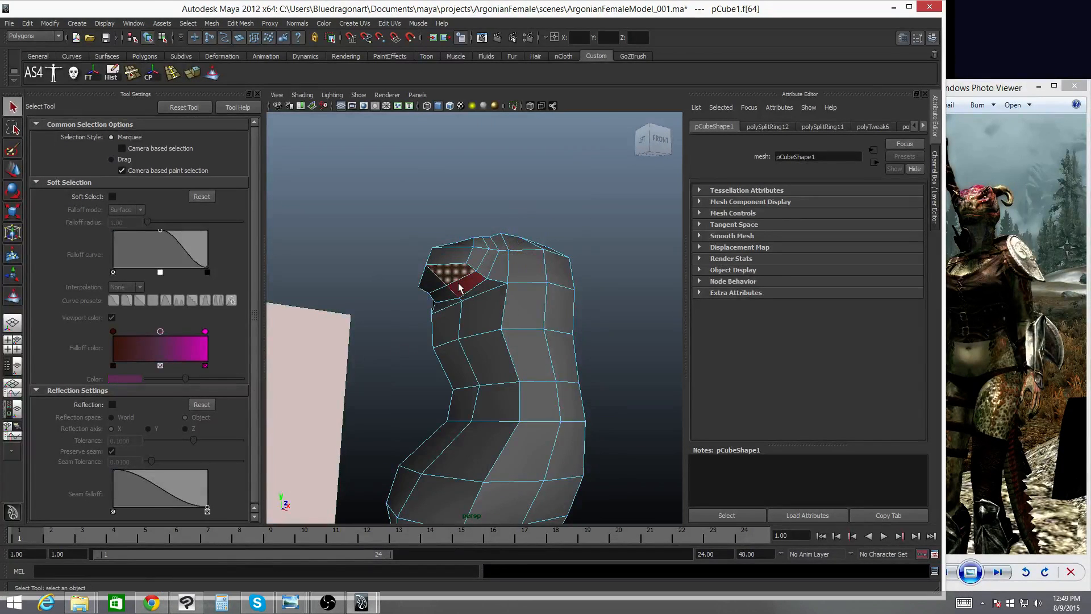
left_click(437, 280, "shift")
left_click_drag(436, 281, 489, 279, "alt")
- Select the torso mesh and smooth its sides and lower hip area with Smooth sculpt strokes
key("space")
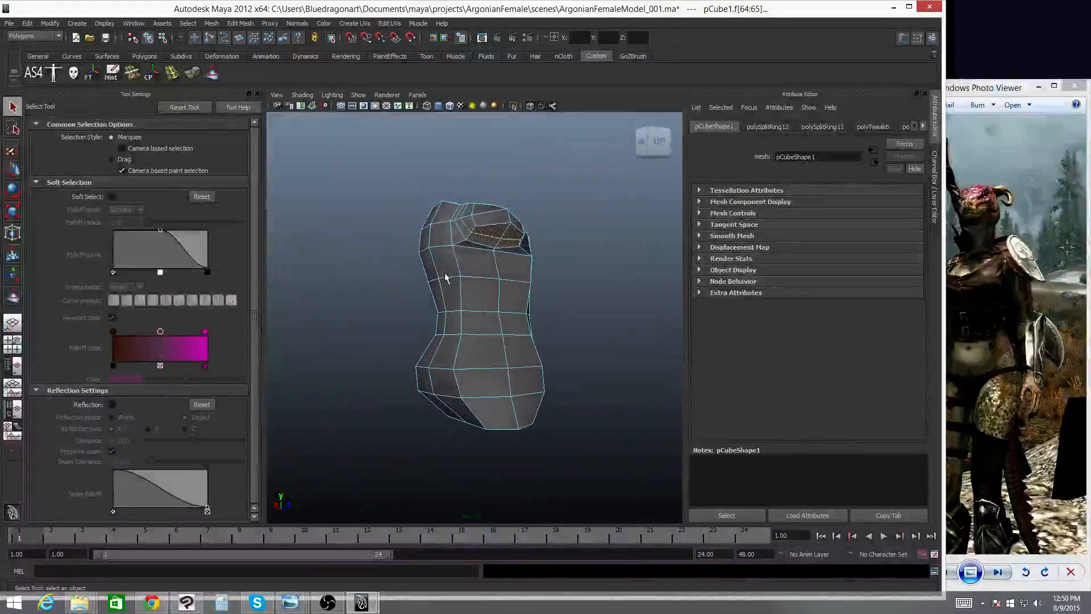
right_click_drag(485, 271, 469, 288)
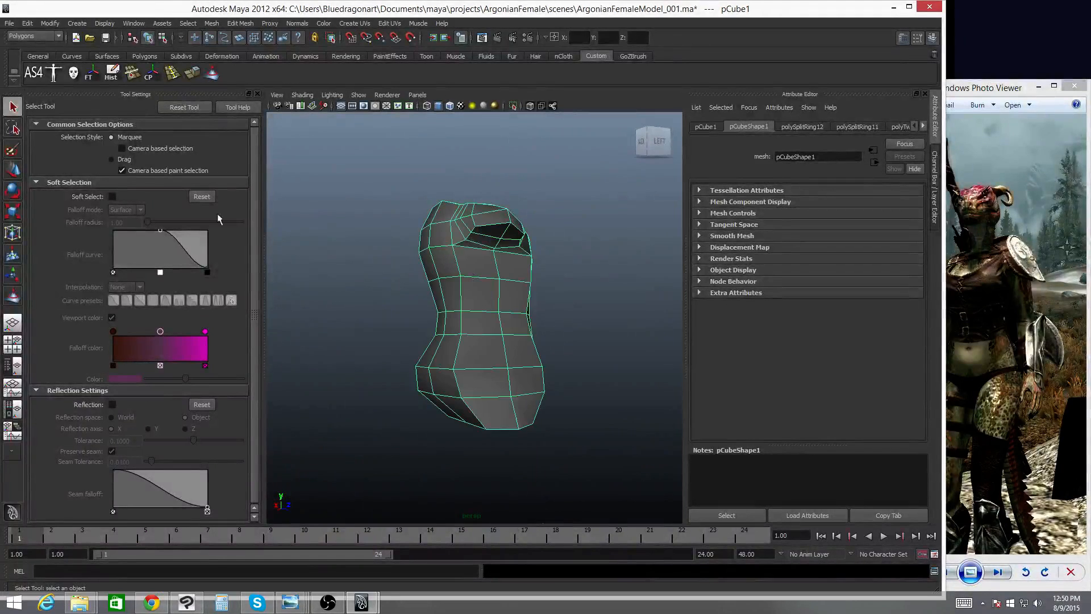
left_click(212, 74)
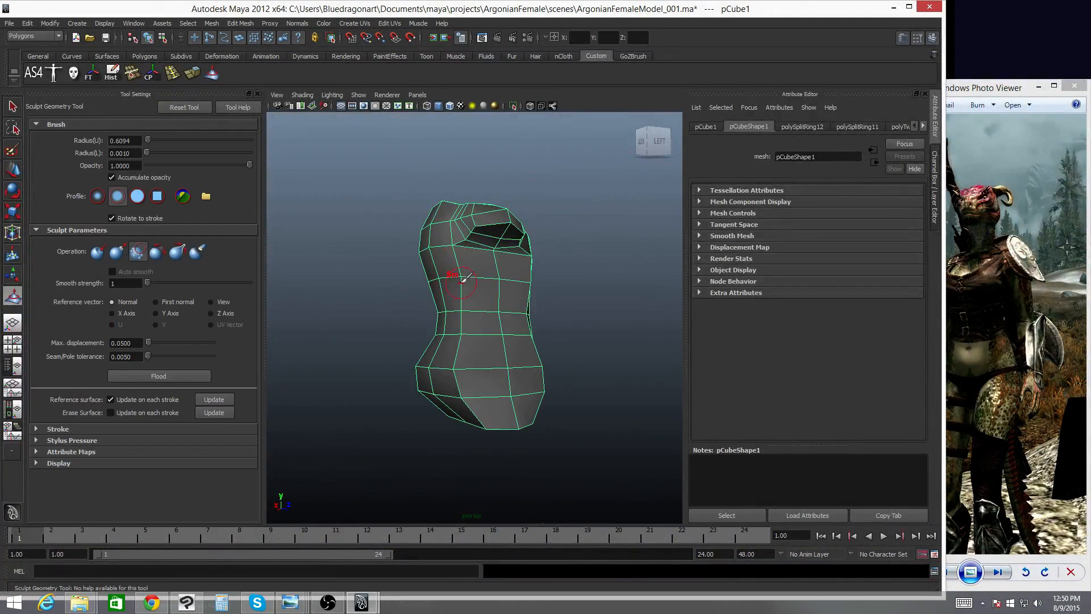
mouse_move(465, 304)
left_mouse_down()
mouse_move(449, 303)
mouse_move(475, 273)
left_mouse_up()
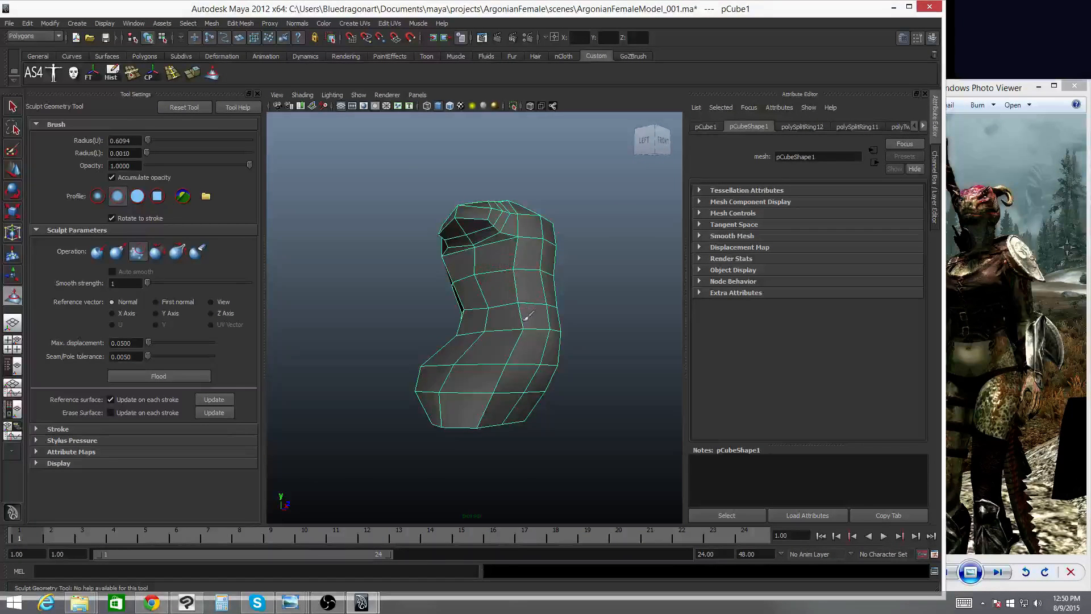
mouse_move(492, 331)
left_mouse_down("alt")
mouse_move(478, 357)
mouse_move(459, 267)
mouse_move(485, 233)
mouse_move(501, 251)
mouse_move(517, 244)
mouse_move(492, 271)
mouse_move(484, 251)
mouse_move(551, 292)
mouse_move(592, 283)
mouse_move(489, 290)
mouse_move(439, 348)
left_mouse_up("alt")
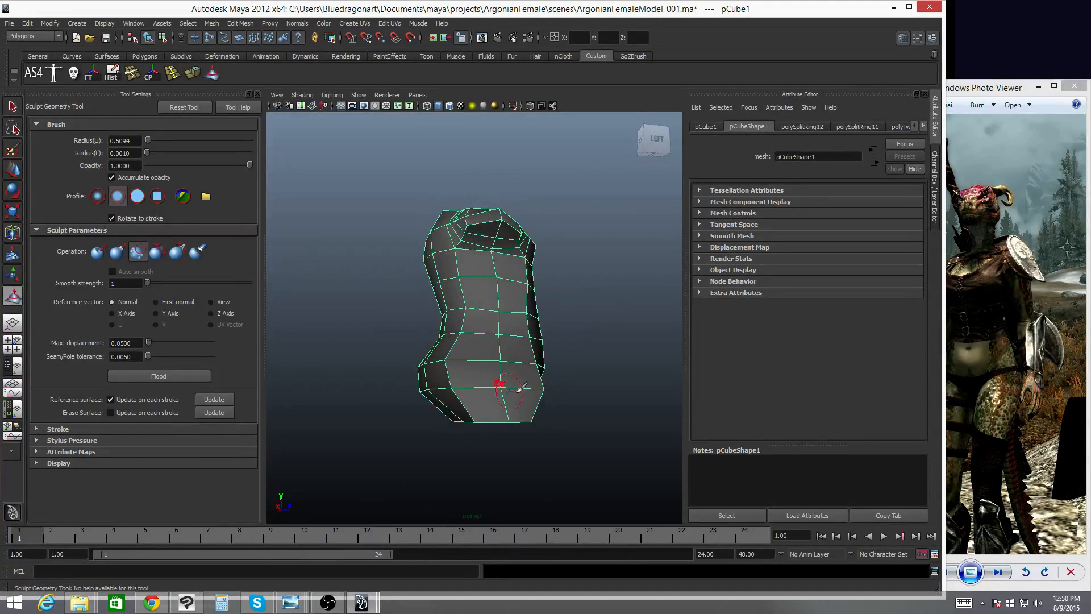
left_click_drag(519, 388, 478, 367, "alt")
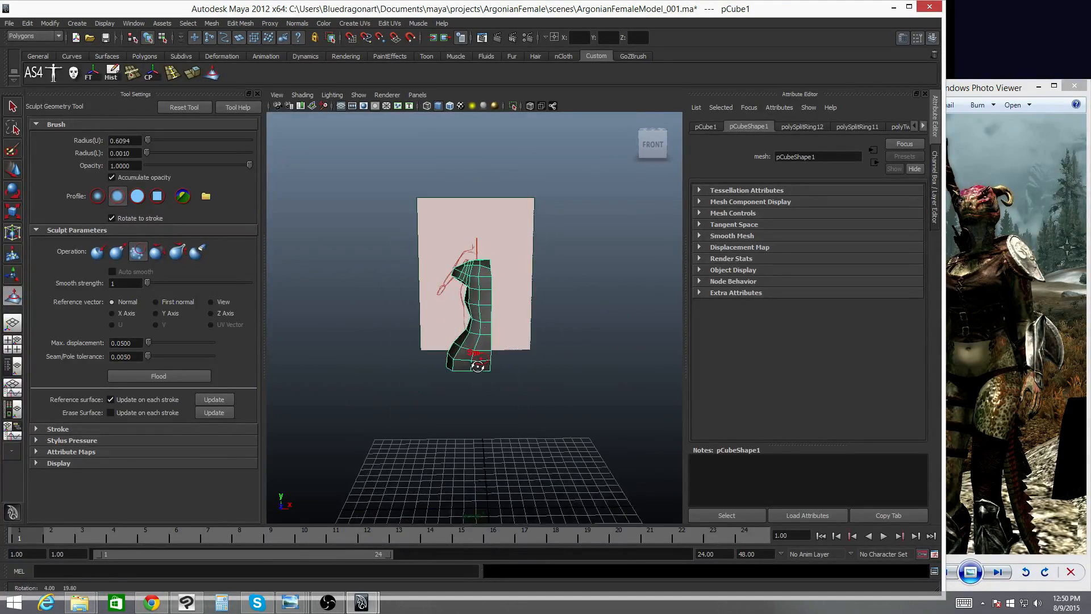
key("q")
right_click(487, 278)
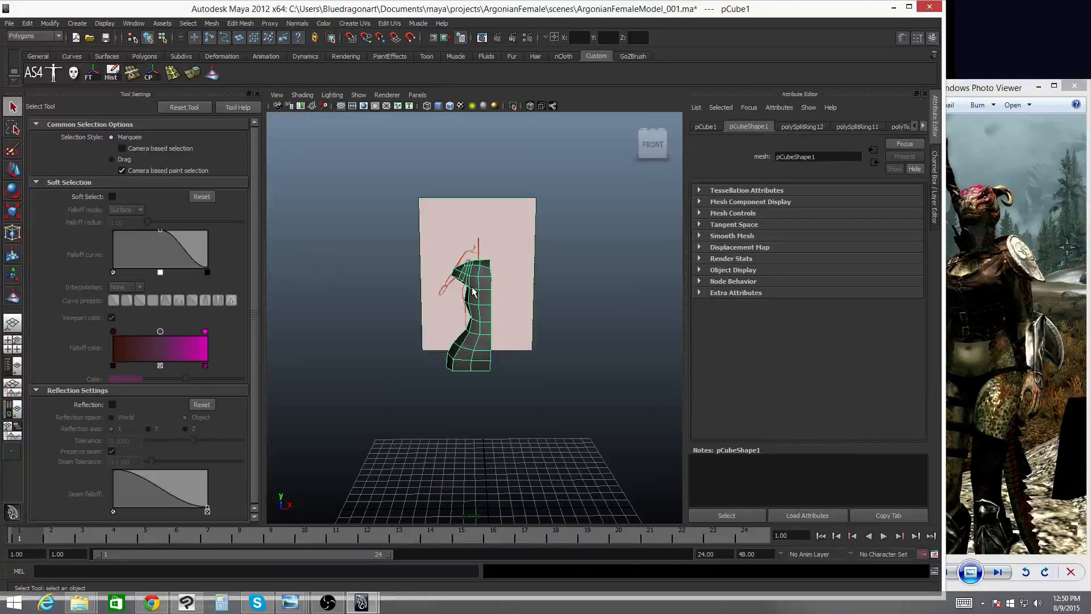
left_click(281, 97)
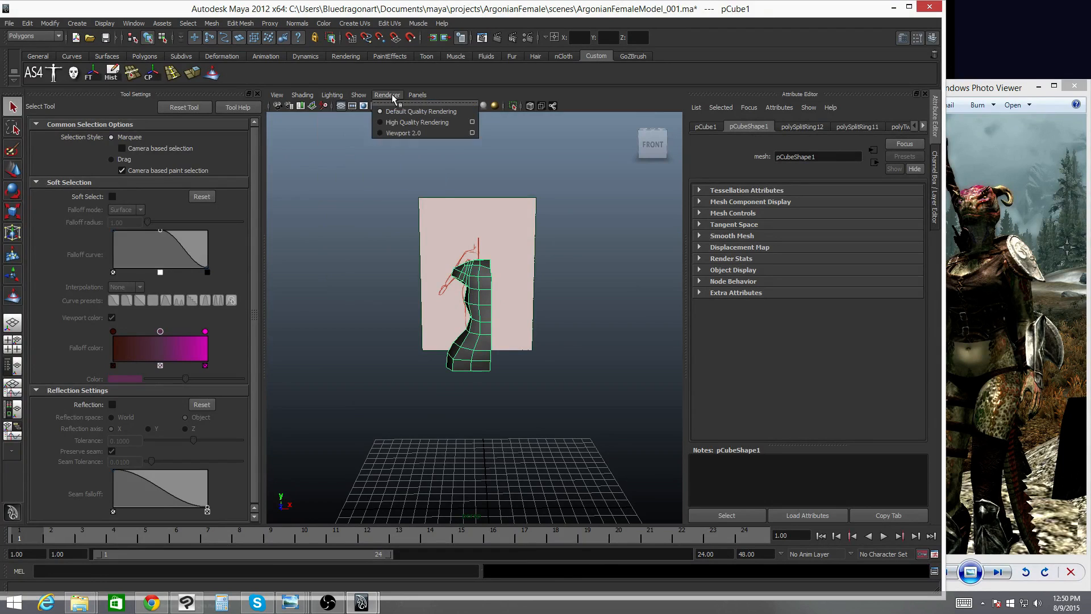
mouse_move(313, 96)
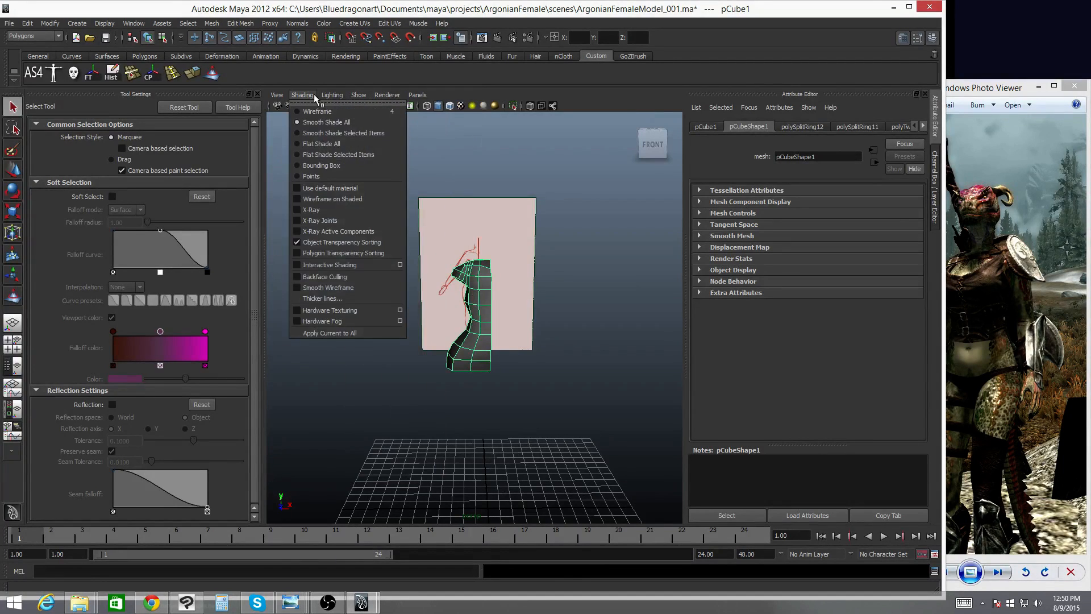
left_click(410, 90)
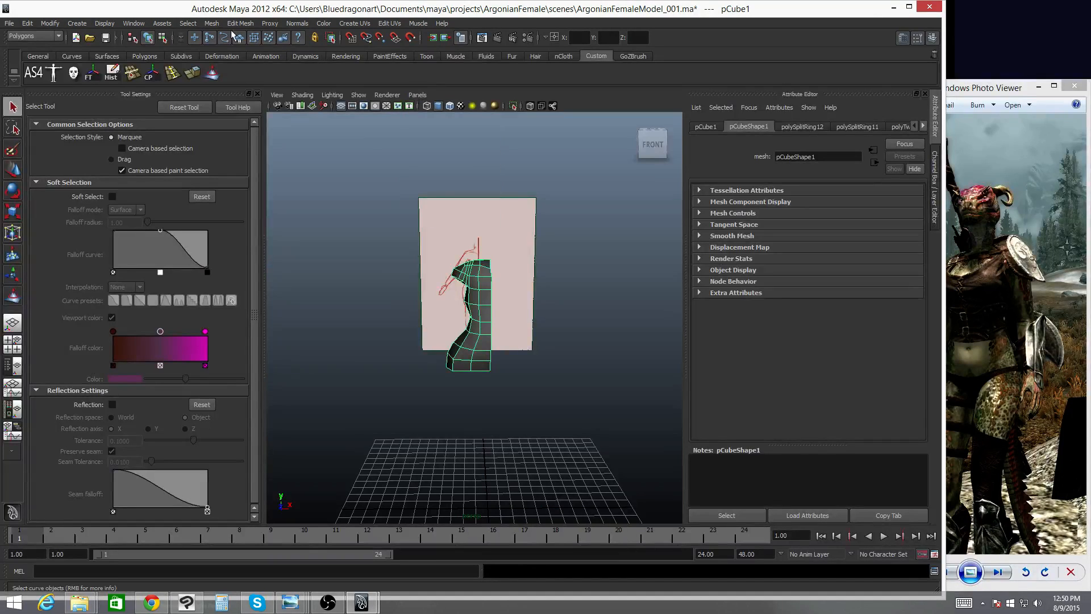
- Turn on the Poly Count heads-up display and select the torso mesh to show its counts
left_click(138, 24)
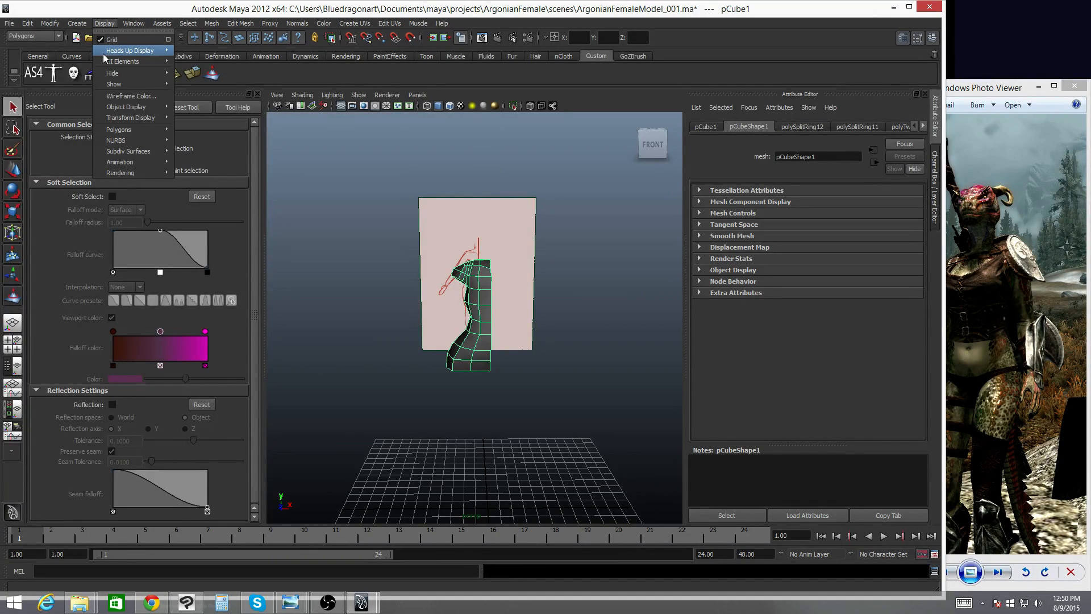
mouse_move(142, 51)
left_click(185, 79)
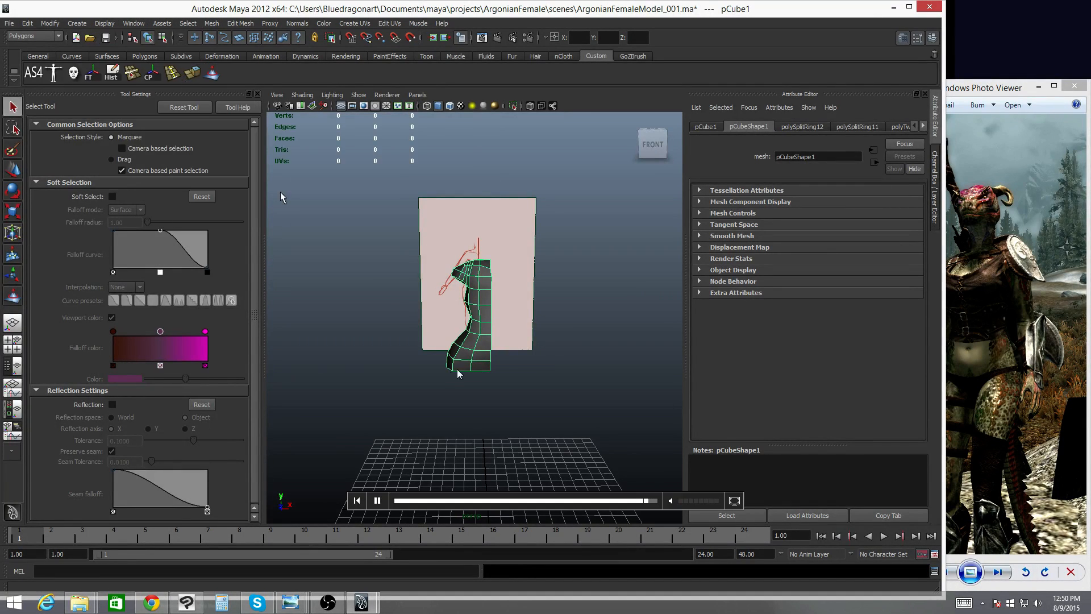
right_click_drag(480, 278, 519, 263)
left_click(430, 295)
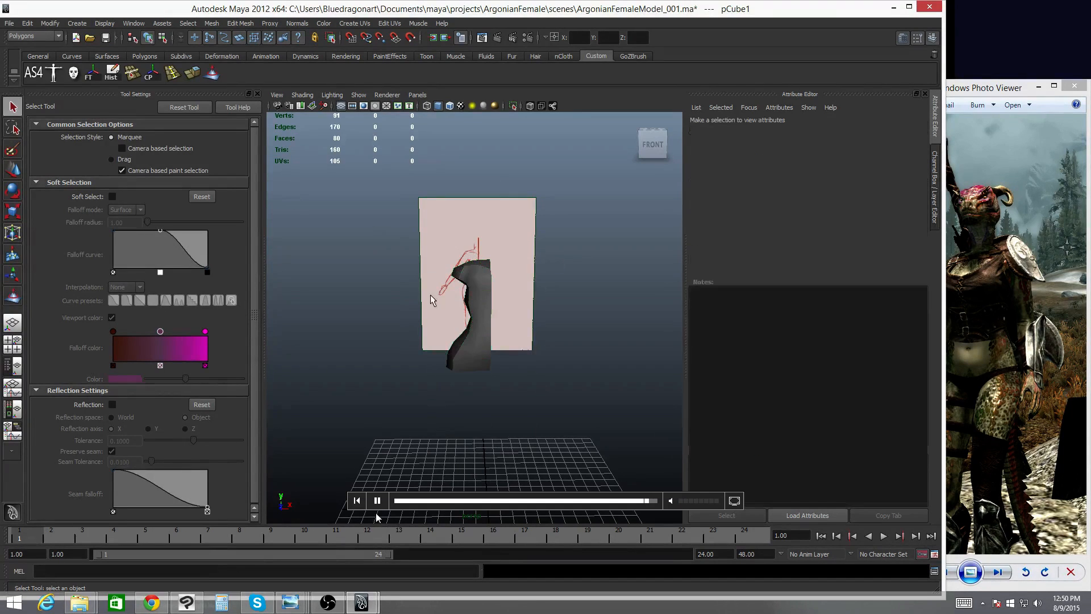
left_click(482, 276)
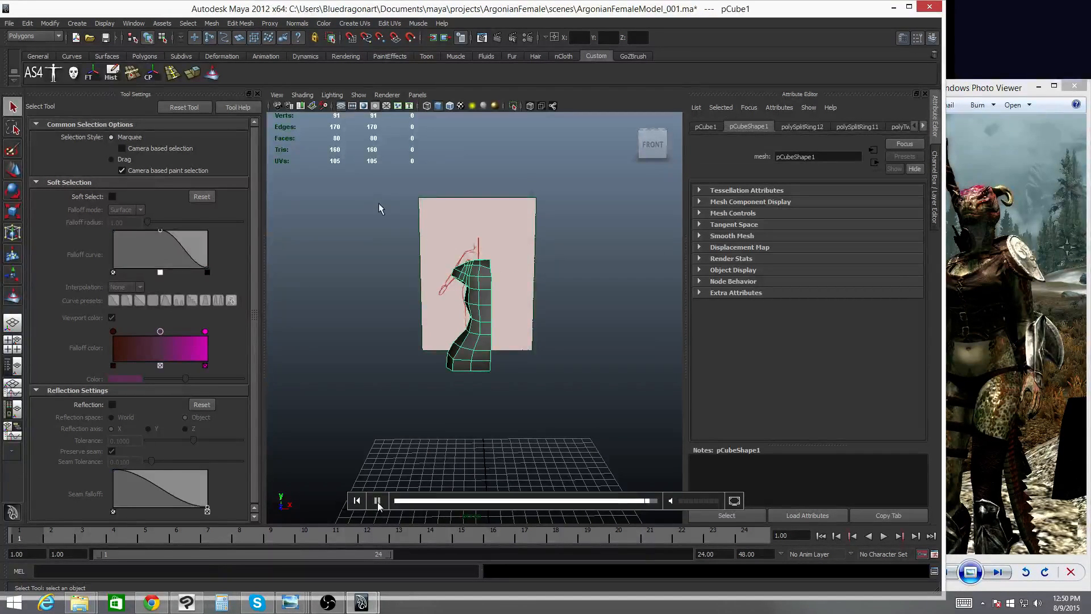
left_click(378, 502)
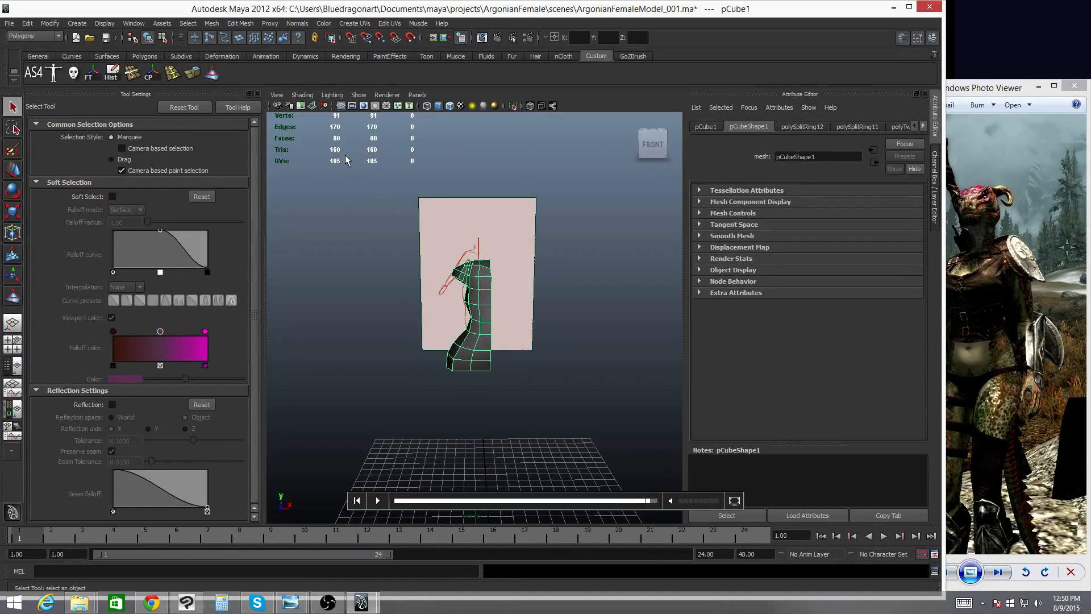